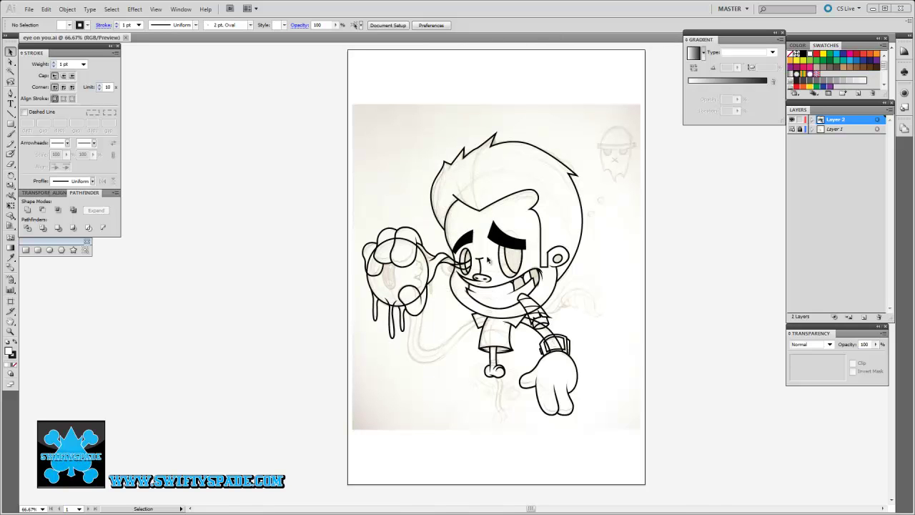
# Step: Load the User Defined 'Inking Brush 1-6' library from the Brushes panel, zoomed in on the eyeball
pyautogui.hotkey('ctrl', '+')
pyautogui.hotkey('ctrl', '+')
pyautogui.hotkey('ctrl', '+')
pyautogui.click(181, 8)
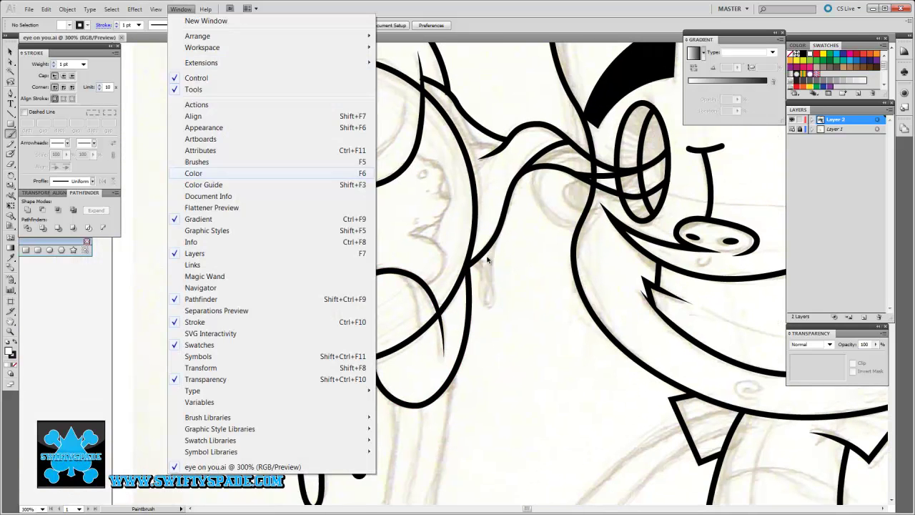
pyautogui.click(196, 145)
pyautogui.click(173, 265)
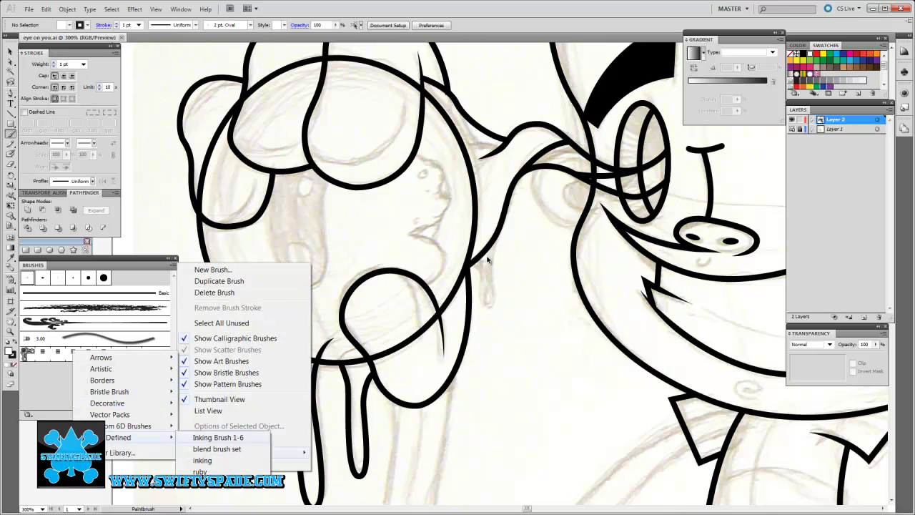
pyautogui.click(236, 433)
pyautogui.click(172, 258)
pyautogui.hotkey('ctrl', '+')
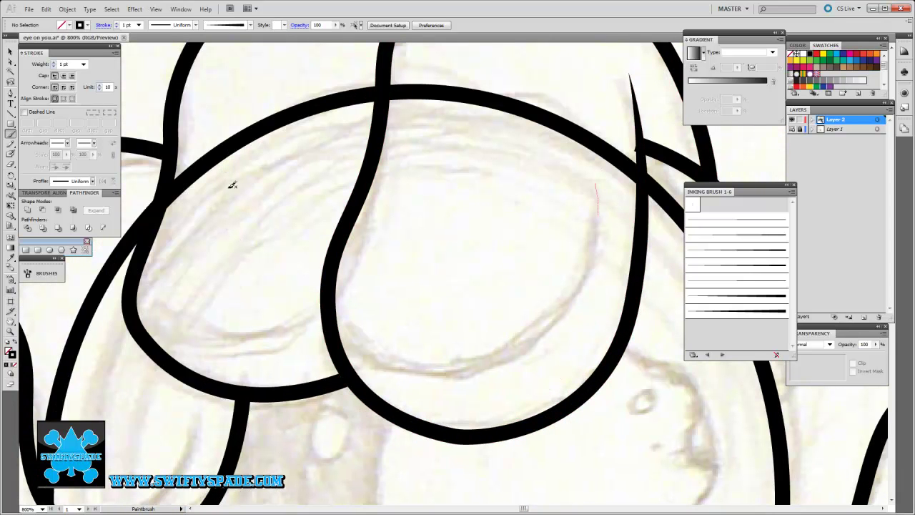
# Step: Paint a tapered contour stroke inside the finger, keeping it after undo/redo checks
pyautogui.moveTo(397, 372); pyautogui.dragTo(314, 336)
pyautogui.keyDown('ctrl'); pyautogui.click(256, 455); pyautogui.keyUp('ctrl')
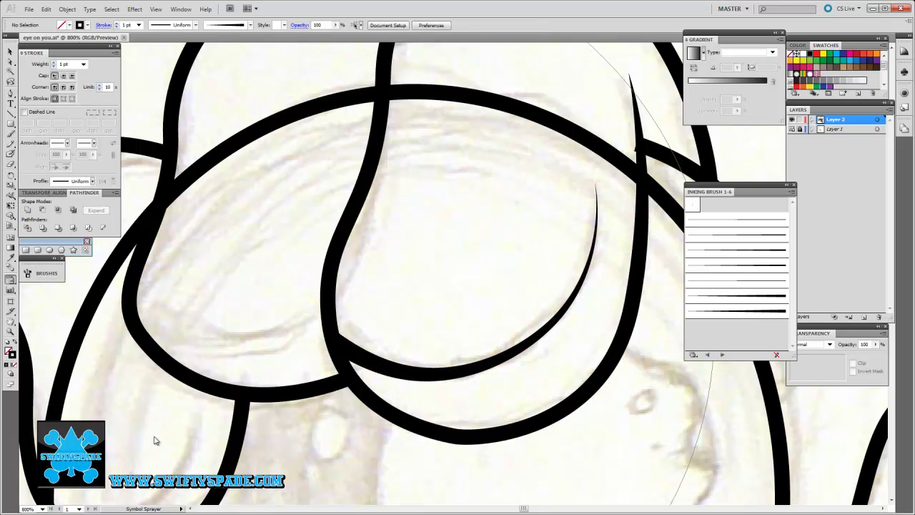
pyautogui.hscroll(-5, 226, 444)
pyautogui.hotkey('ctrl', 'z')
pyautogui.hotkey('ctrl', 'shift', 'z')
pyautogui.hotkey('ctrl', 'z')
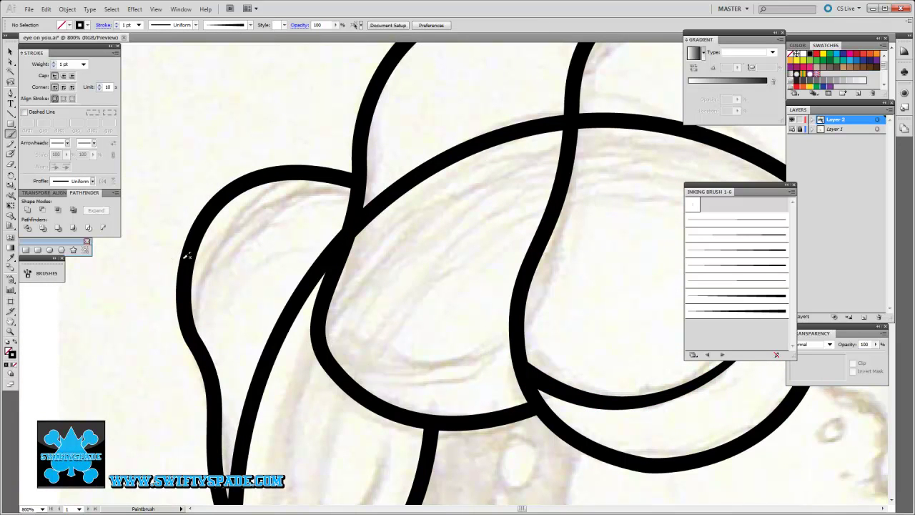
pyautogui.hotkey('ctrl', 'shift', 'z')
# Step: Select the finger outline path for erasing, then deselect and zoom out to the hand
pyautogui.hotkey('shift', 'e')
pyautogui.press('v')
pyautogui.scroll(-3, 431, 318)
pyautogui.click(318, 302)
pyautogui.hotkey('shift', 'e')
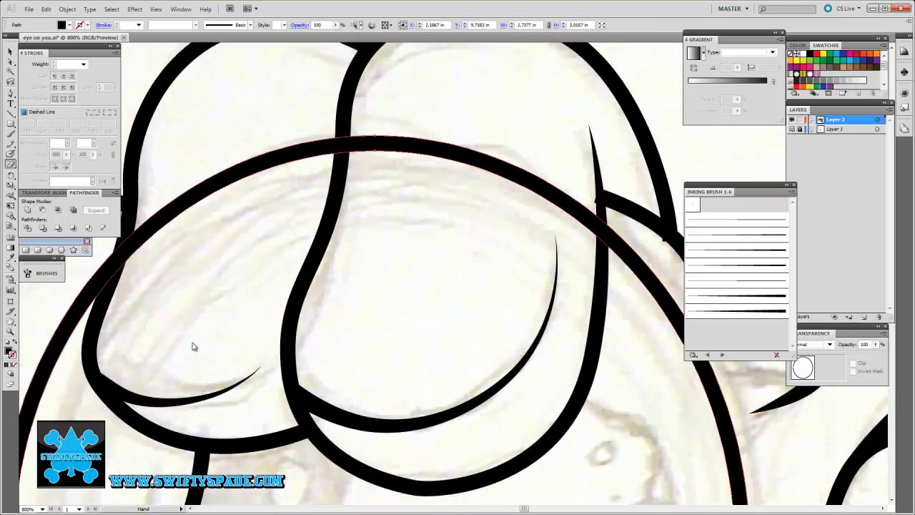
pyautogui.moveTo(293, 449); pyautogui.dragTo(527, 203)
pyautogui.hotkey('ctrl', 'shift', 'a')
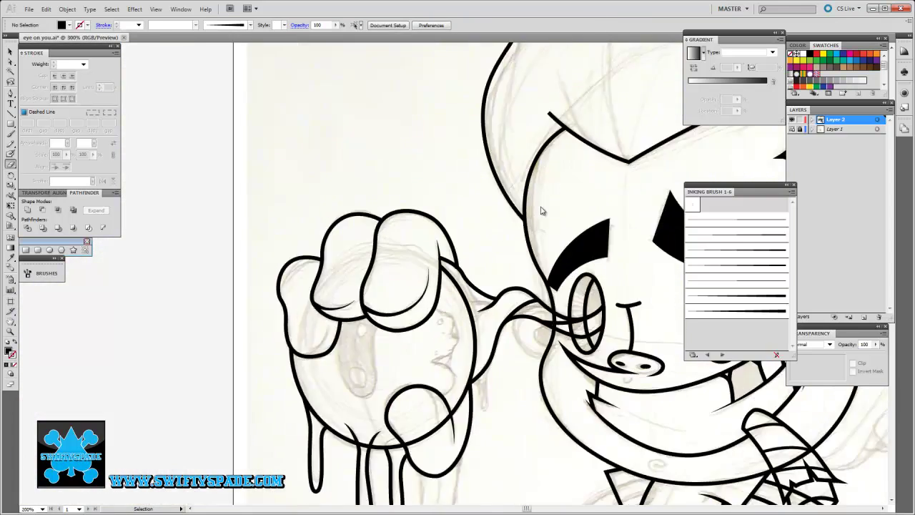
# Step: Erase the large arc where it crosses the drips
pyautogui.keyDown('ctrl'); pyautogui.click(434, 223); pyautogui.keyUp('ctrl')
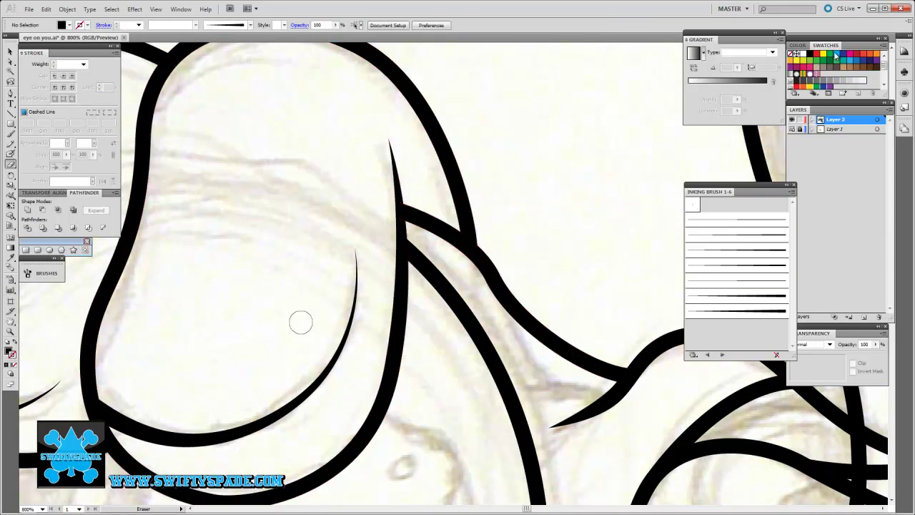
pyautogui.scroll(-5, 301, 321)
pyautogui.keyDown('ctrl'); pyautogui.click(401, 326); pyautogui.keyUp('ctrl')
pyautogui.moveTo(416, 315); pyautogui.dragTo(411, 316)
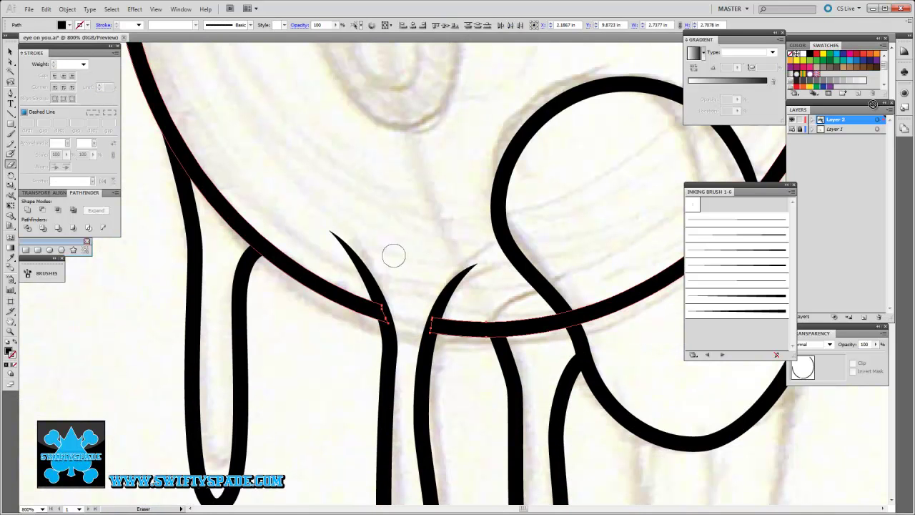
pyautogui.hscroll(5, 377, 210)
pyautogui.moveTo(296, 354)
pyautogui.mouseDown()
pyautogui.moveTo(325, 348)
pyautogui.moveTo(454, 225)
pyautogui.mouseUp()
pyautogui.scroll(2, 453, 224)
# Step: Restore the arc brush stroke after undoing an accidental black fill
pyautogui.press('b')
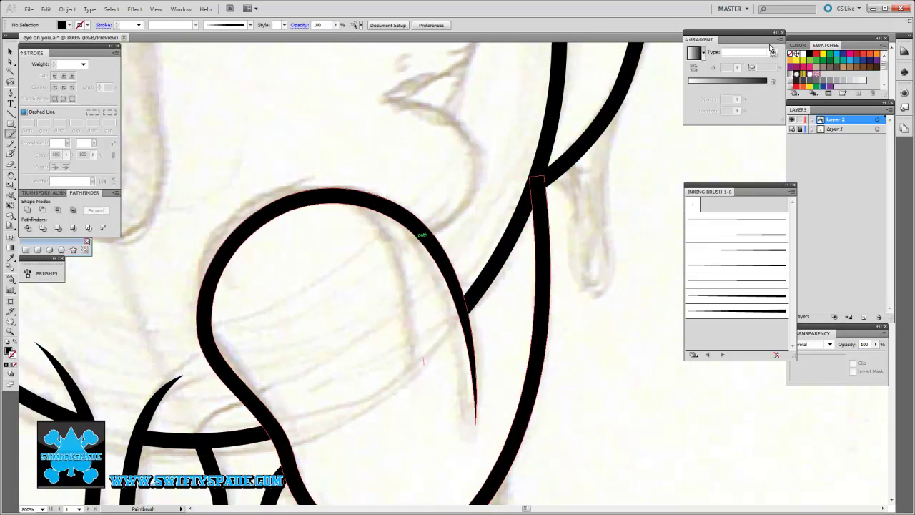
pyautogui.click(810, 55)
pyautogui.hotkey('ctrl', 'z')
pyautogui.hotkey('ctrl', 'z')
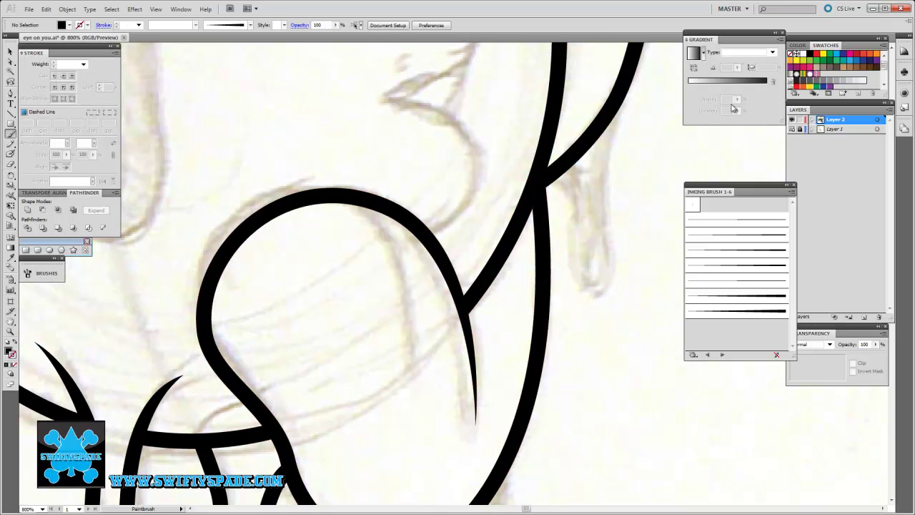
pyautogui.hotkey('ctrl', 'z')
pyautogui.hotkey('ctrl', 'shift', 'z')
pyautogui.click(743, 245)
pyautogui.hotkey('ctrl', 'z')
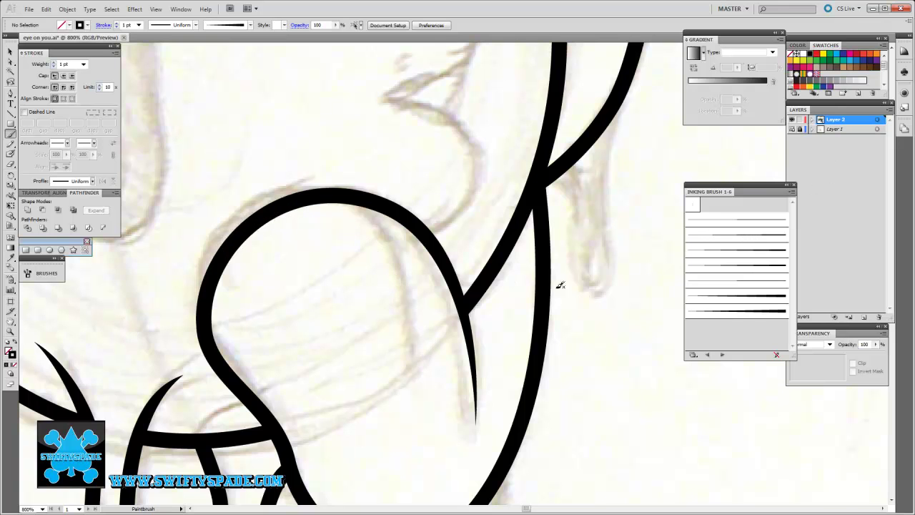
pyautogui.hotkey('ctrl', 'shift', 'z')
pyautogui.hotkey('ctrl', 'z')
pyautogui.hotkey('ctrl', 'shift', 'z')
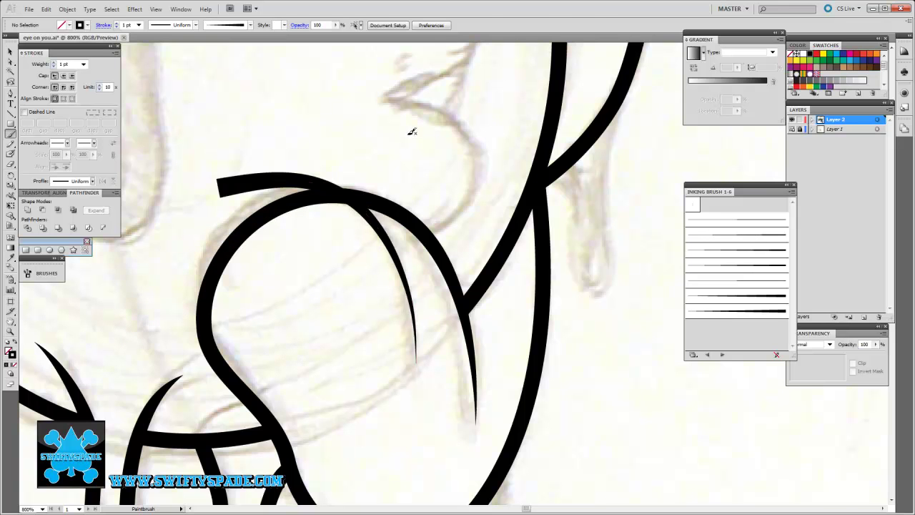
# Step: Erase the stray arc's left part and paint tapered strokes inside two drip loops
pyautogui.moveTo(223, 184); pyautogui.dragTo(334, 191)
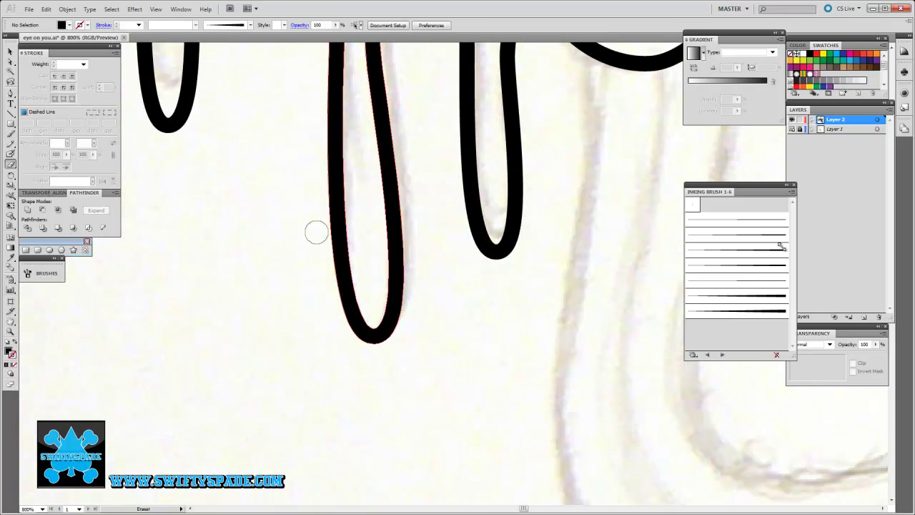
pyautogui.moveTo(387, 131)
pyautogui.mouseDown()
pyautogui.moveTo(368, 326)
pyautogui.moveTo(379, 181)
pyautogui.mouseUp()
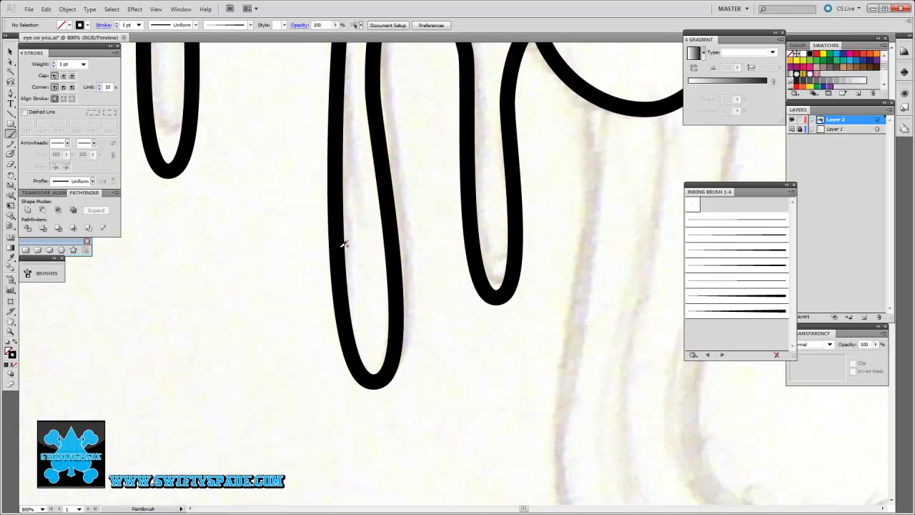
pyautogui.scroll(5, 278, 213)
pyautogui.moveTo(386, 422); pyautogui.dragTo(366, 225)
pyautogui.scroll(-3, 433, 241)
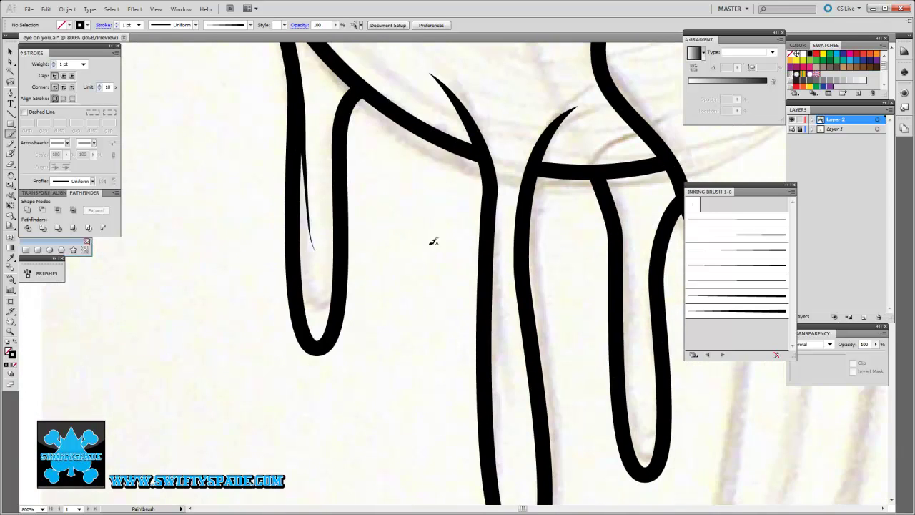
pyautogui.scroll(-3, 616, 188)
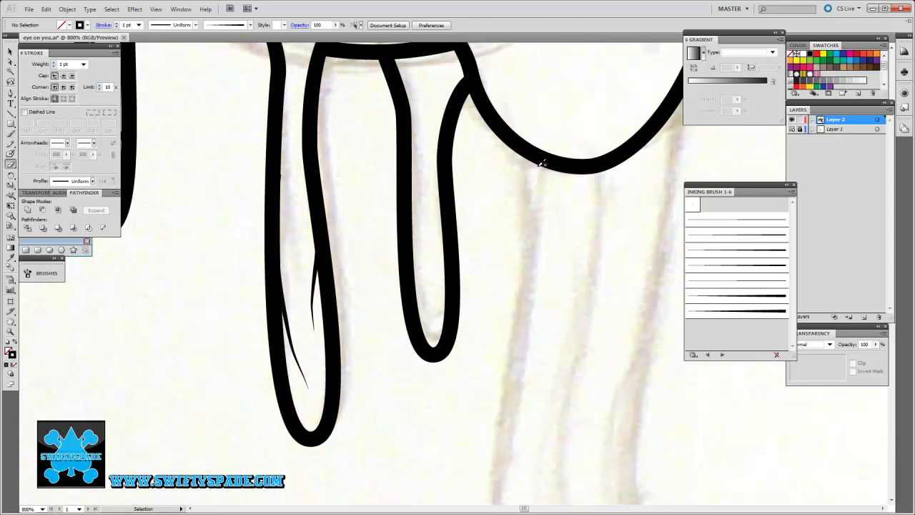
# Step: Undo the last erase and deselect, reviewing the drip bottoms and hand
pyautogui.hotkey('shift', 'e')
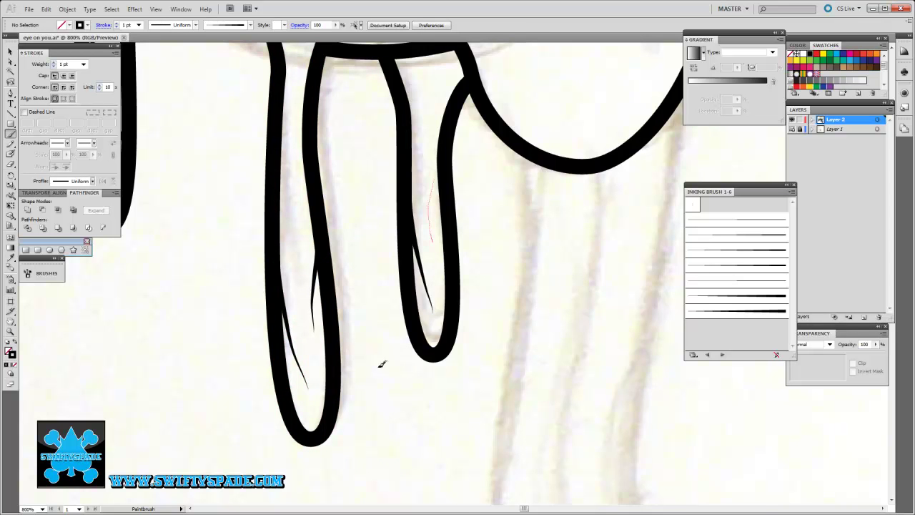
pyautogui.moveTo(341, 343); pyautogui.dragTo(398, 500)
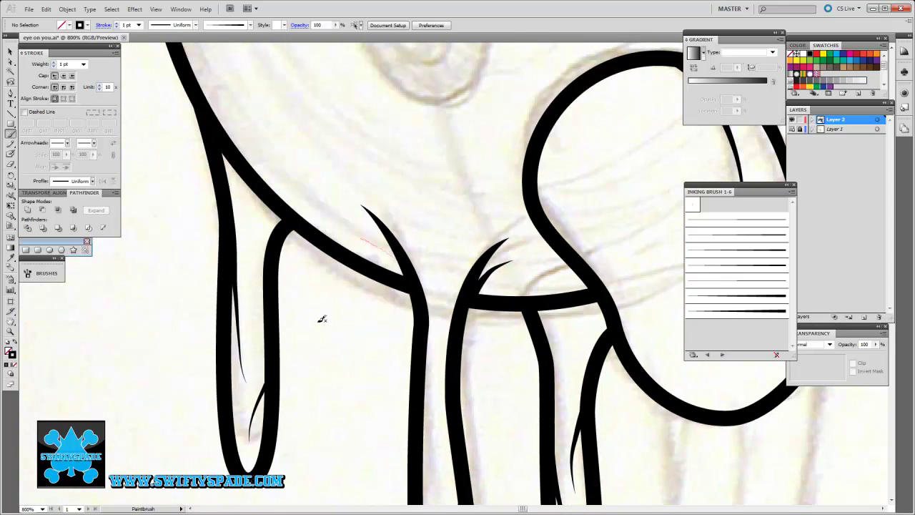
pyautogui.scroll(3, 465, 328)
pyautogui.scroll(3, 476, 351)
pyautogui.scroll(3, 467, 367)
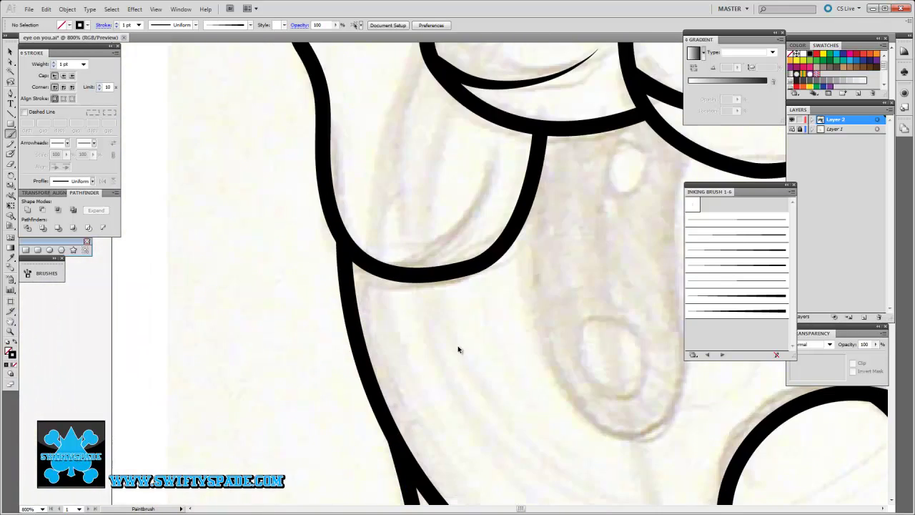
pyautogui.hotkey('ctrl', 'z')
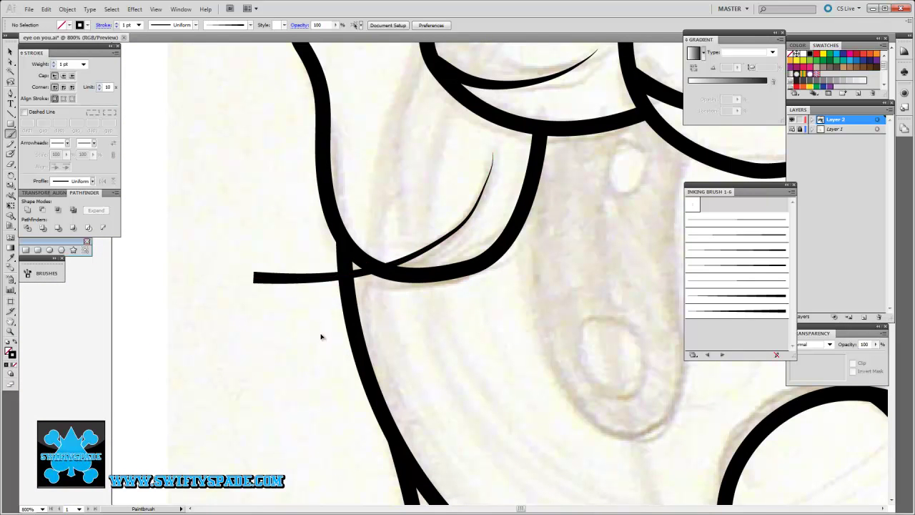
pyautogui.hotkey('ctrl', 'shift', 'a')
pyautogui.scroll(-5, 374, 306)
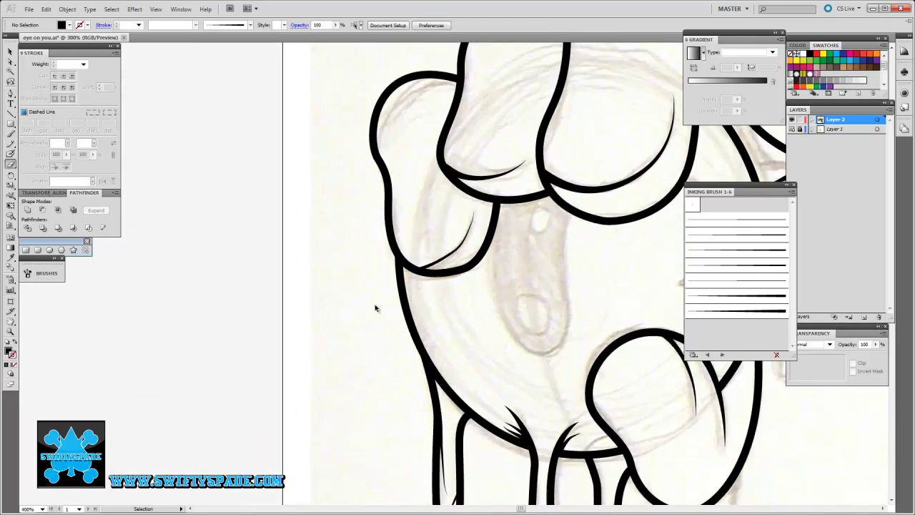
pyautogui.scroll(-3, 374, 305)
pyautogui.scroll(4, 371, 302)
pyautogui.scroll(4, 371, 301)
# Step: Break the inner and outer eye ellipses and the long left curve where lines overlap
pyautogui.hotkey('shift', 'x')
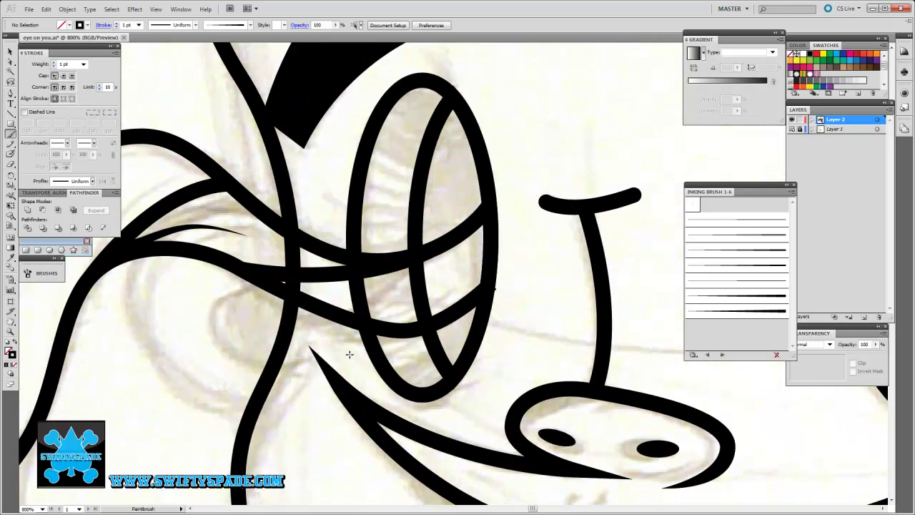
pyautogui.press('v')
pyautogui.click(422, 257)
pyautogui.hotkey('shift', 'e')
pyautogui.moveTo(419, 250); pyautogui.dragTo(422, 325)
pyautogui.moveTo(351, 286); pyautogui.dragTo(361, 315)
pyautogui.keyDown('ctrl'); pyautogui.click(285, 235); pyautogui.keyUp('ctrl')
pyautogui.moveTo(299, 256); pyautogui.dragTo(278, 242)
pyautogui.hotkey('ctrl', 'shift', 'a')
# Step: Paint tapered brush strokes beneath the eye and along the hair strand
pyautogui.press('b')
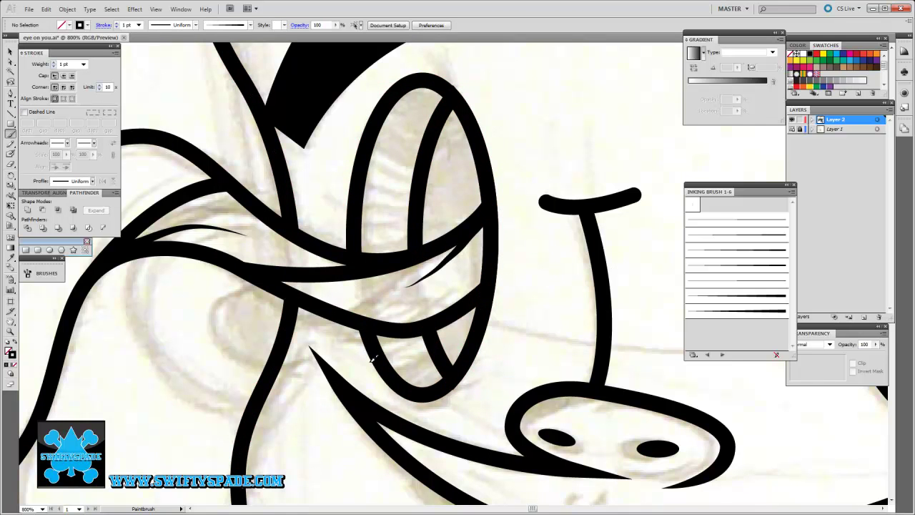
pyautogui.moveTo(326, 304); pyautogui.dragTo(280, 294)
pyautogui.moveTo(329, 322)
pyautogui.mouseDown()
pyautogui.moveTo(477, 368)
pyautogui.moveTo(363, 368)
pyautogui.mouseUp()
pyautogui.moveTo(408, 262); pyautogui.dragTo(309, 337)
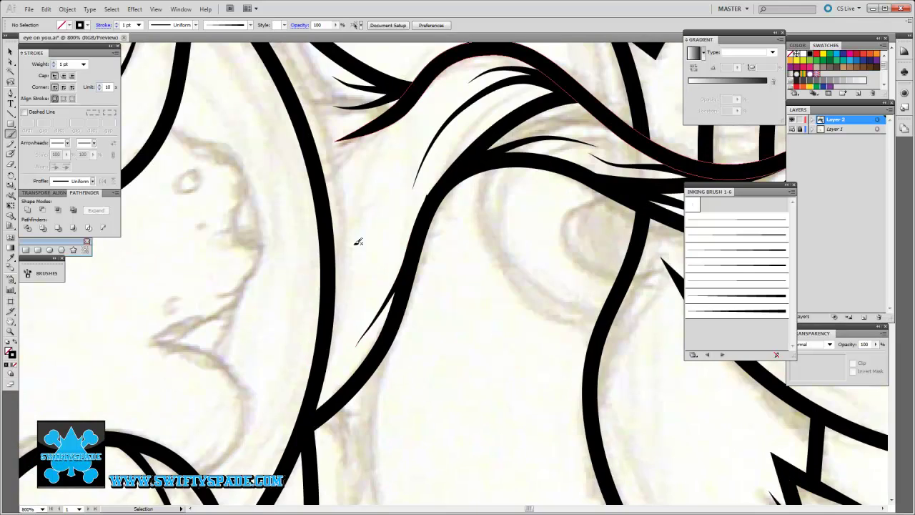
pyautogui.hscroll(10, 357, 241)
pyautogui.hscroll(5, 374, 231)
pyautogui.keyDown('ctrl'); pyautogui.click(439, 337); pyautogui.keyUp('ctrl')
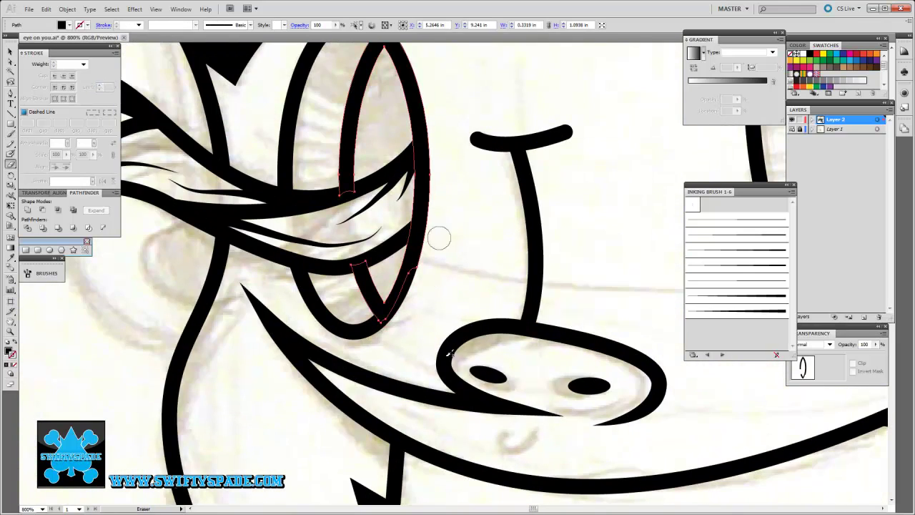
pyautogui.moveTo(474, 168); pyautogui.dragTo(491, 348)
pyautogui.scroll(-5, 364, 365)
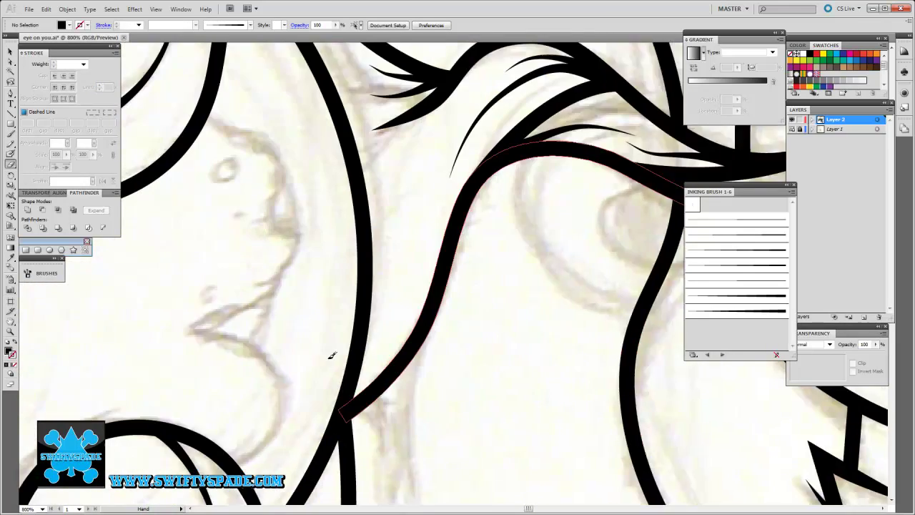
pyautogui.hscroll(-3, 311, 332)
# Step: Trace a curved Pen outline following the sketch up the eyeball
pyautogui.press('p')
pyautogui.click(353, 411)
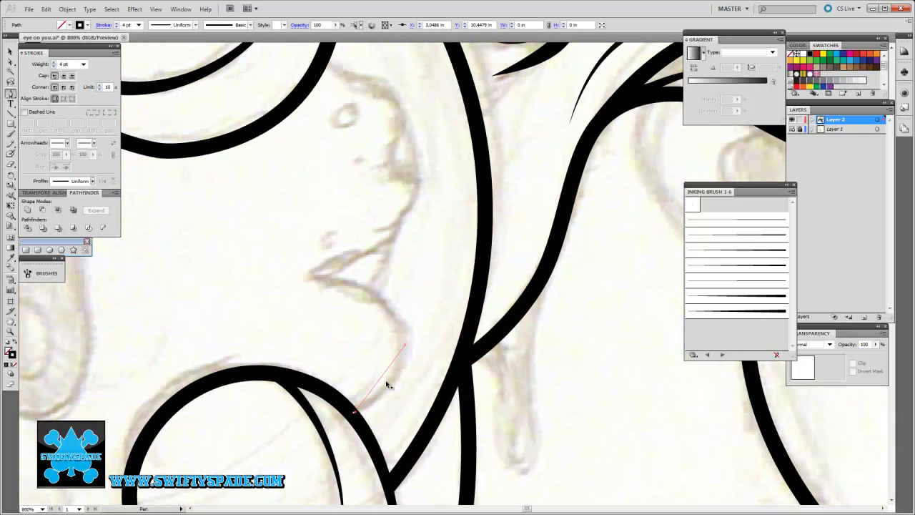
pyautogui.moveTo(405, 344); pyautogui.dragTo(404, 291)
pyautogui.click(309, 285)
pyautogui.moveTo(417, 183); pyautogui.dragTo(414, 130)
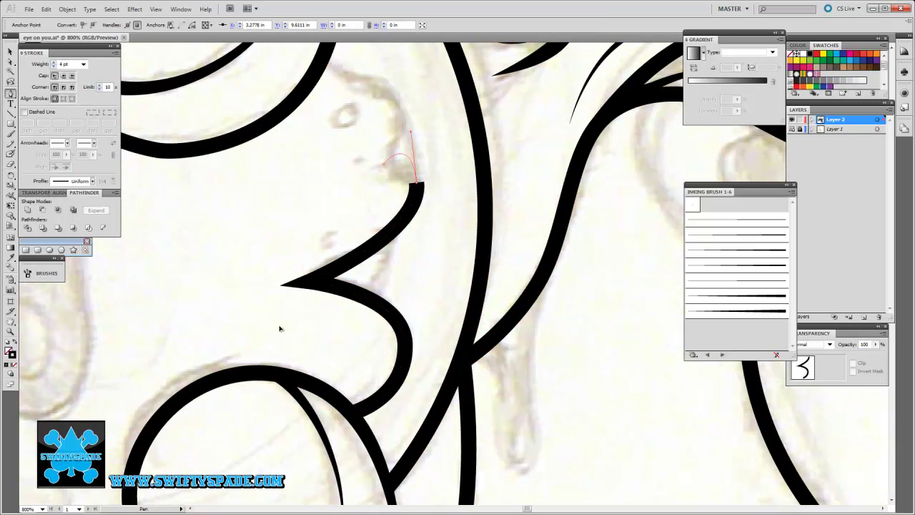
pyautogui.moveTo(385, 164); pyautogui.dragTo(379, 134)
pyautogui.moveTo(399, 101); pyautogui.dragTo(383, 78)
# Step: Draw a second curved Pen outline beside the first
pyautogui.keyDown('ctrl'); pyautogui.click(317, 363); pyautogui.keyUp('ctrl')
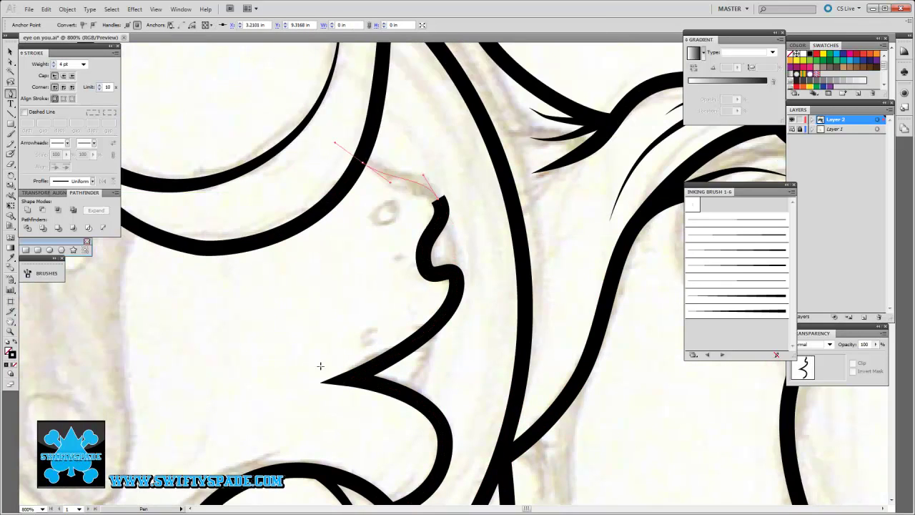
pyautogui.moveTo(376, 302); pyautogui.dragTo(343, 107)
pyautogui.click(255, 293)
pyautogui.moveTo(325, 252); pyautogui.dragTo(363, 238)
pyautogui.keyDown('ctrl'); pyautogui.click(371, 290); pyautogui.keyUp('ctrl')
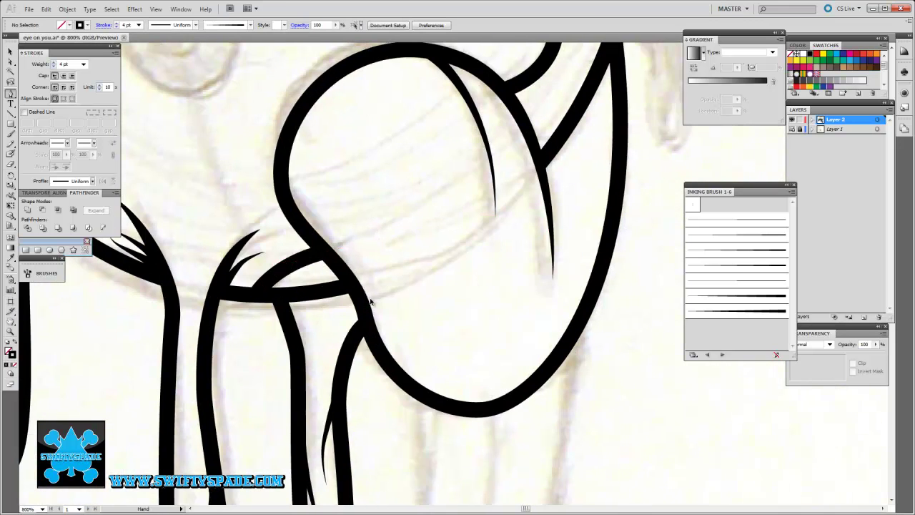
pyautogui.moveTo(371, 291); pyautogui.dragTo(307, 344)
# Step: Draw four small ring dots on the eyeball with the Ellipse tool
pyautogui.press('l')
pyautogui.moveTo(212, 291); pyautogui.dragTo(236, 314)
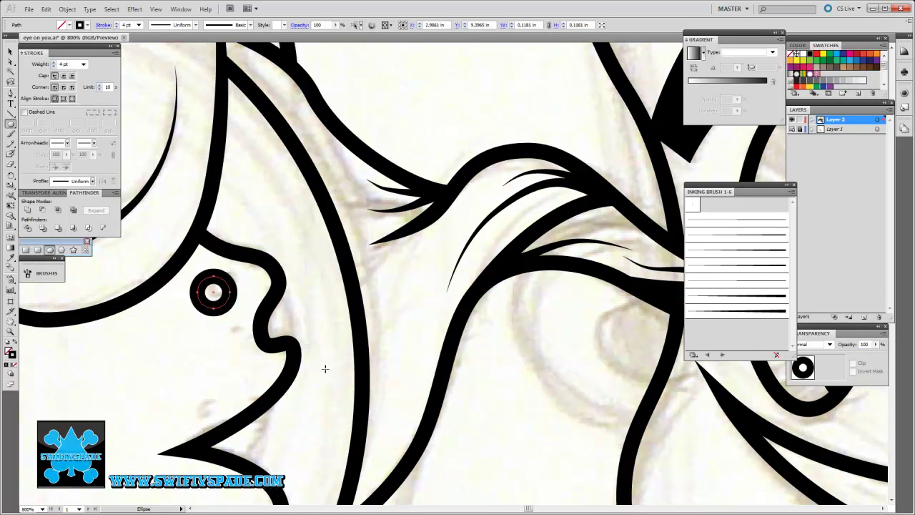
pyautogui.moveTo(205, 357); pyautogui.dragTo(230, 380)
pyautogui.moveTo(300, 401); pyautogui.dragTo(327, 238)
pyautogui.moveTo(205, 340); pyautogui.dragTo(275, 389)
pyautogui.hotkey('ctrl', 'shift', 'a')
# Step: Trace the U-shaped drip outline with the Pen and give it a thick black stroke
pyautogui.scroll(-5, 278, 243)
pyautogui.scroll(5, 300, 272)
pyautogui.moveTo(301, 271); pyautogui.dragTo(321, 307)
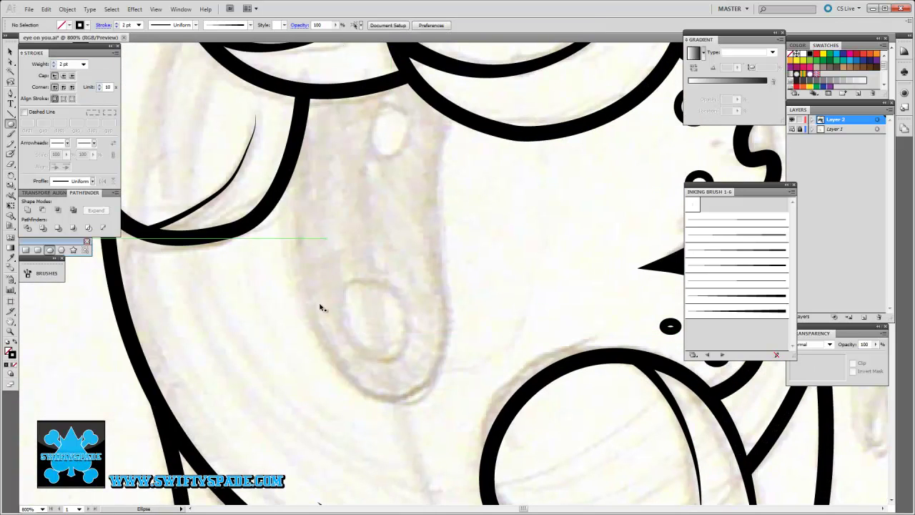
pyautogui.click(293, 163)
pyautogui.click(303, 300)
pyautogui.moveTo(406, 398); pyautogui.dragTo(444, 389)
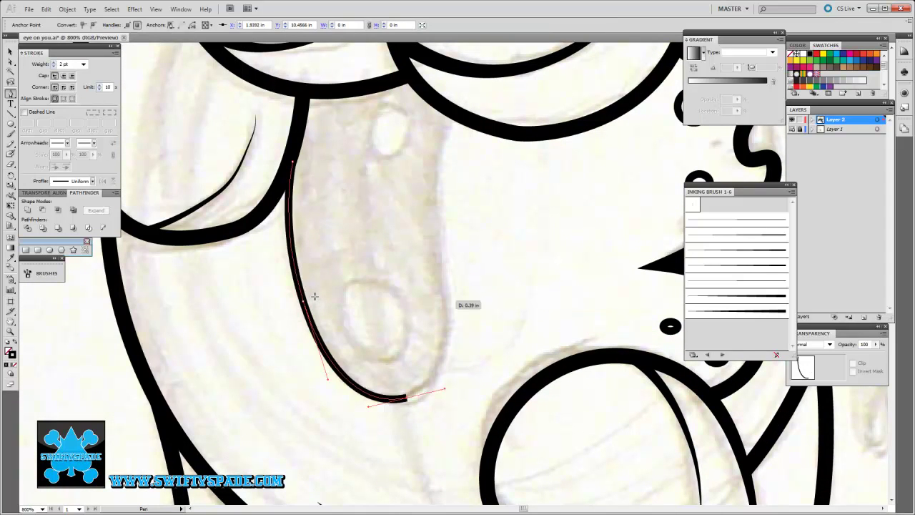
pyautogui.moveTo(447, 293); pyautogui.dragTo(439, 254)
pyautogui.moveTo(454, 113); pyautogui.dragTo(477, 63)
pyautogui.press('Return')
# Step: Deselect the drip path and pan across the drawing to continue inking
pyautogui.press('v')
pyautogui.click(476, 163)
pyautogui.hotkey('shift', 'e')
pyautogui.moveTo(356, 229); pyautogui.dragTo(166, 108)
pyautogui.moveTo(225, 272)
pyautogui.mouseDown()
pyautogui.moveTo(327, 260)
pyautogui.moveTo(377, 312)
pyautogui.mouseUp()
pyautogui.press('b')
pyautogui.moveTo(384, 249)
pyautogui.mouseDown()
pyautogui.moveTo(393, 256)
pyautogui.moveTo(346, 154)
pyautogui.mouseUp()
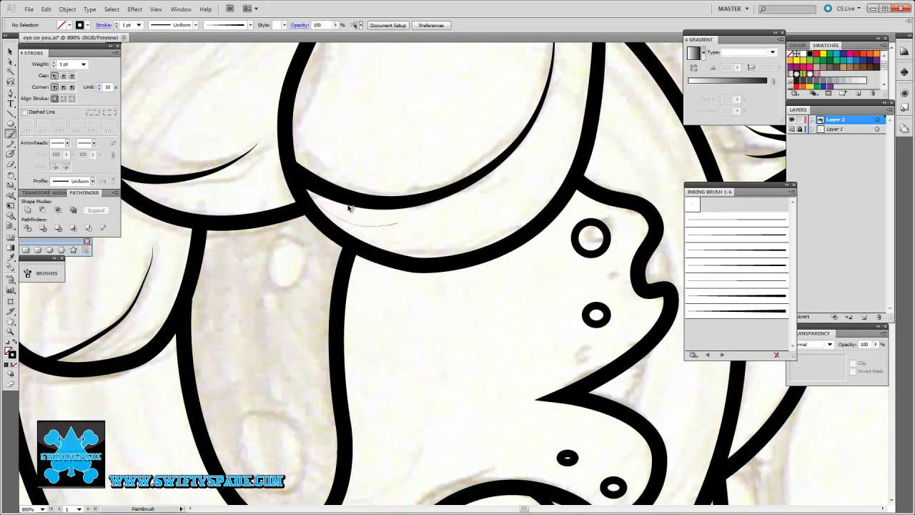
# Step: Erase the overlapping bits where the long curved stroke meets the junction near the eyeball
pyautogui.moveTo(348, 207); pyautogui.dragTo(572, 136)
pyautogui.moveTo(395, 193)
pyautogui.mouseDown()
pyautogui.moveTo(343, 227)
pyautogui.moveTo(255, 86)
pyautogui.mouseUp()
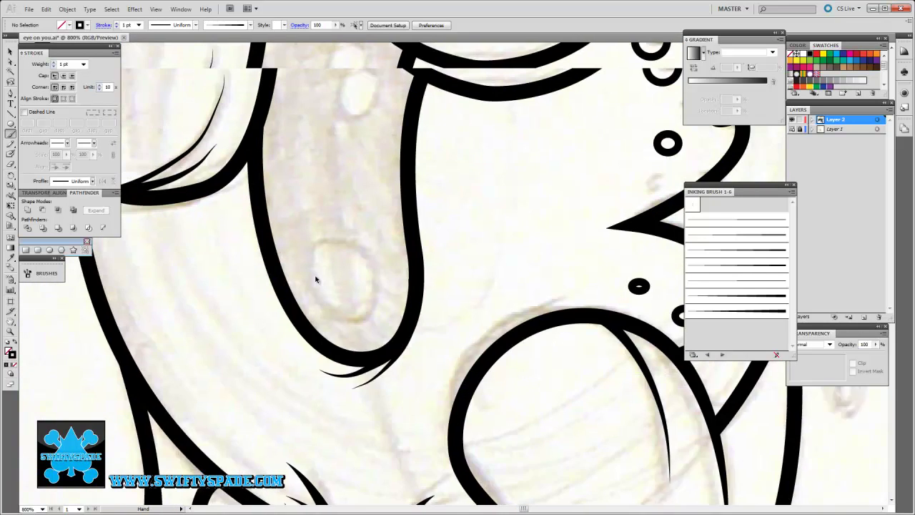
pyautogui.moveTo(316, 255); pyautogui.dragTo(357, 317)
pyautogui.moveTo(317, 286); pyautogui.dragTo(174, 275)
pyautogui.moveTo(321, 286); pyautogui.dragTo(586, 350)
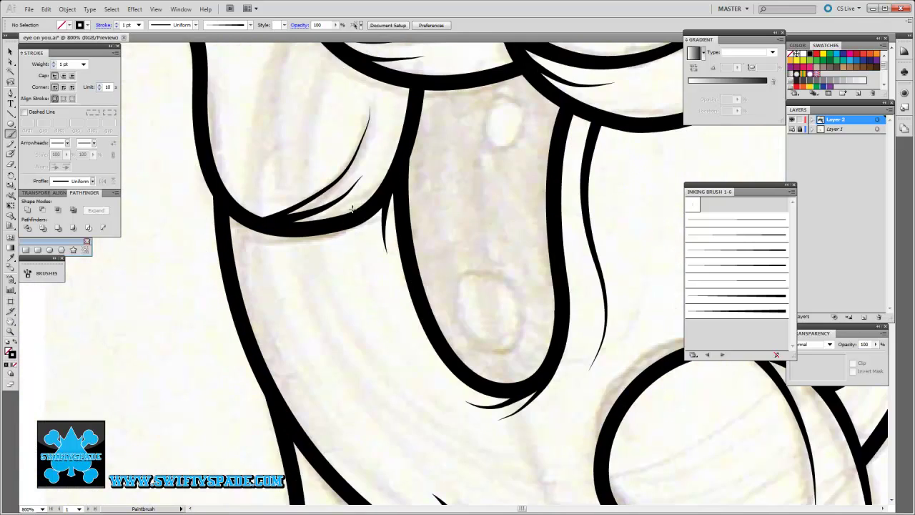
pyautogui.moveTo(400, 300); pyautogui.dragTo(470, 208)
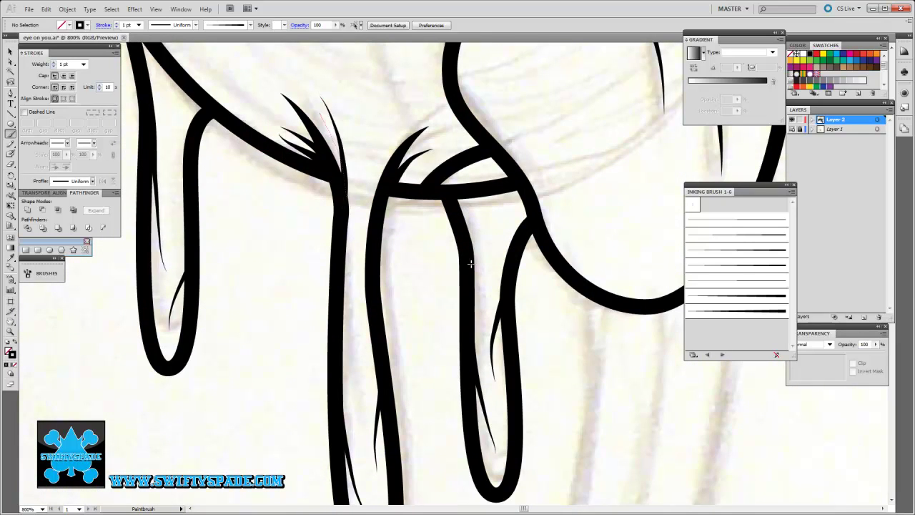
pyautogui.scroll(-3, 470, 264)
pyautogui.scroll(-2, 457, 243)
pyautogui.scroll(3, 434, 224)
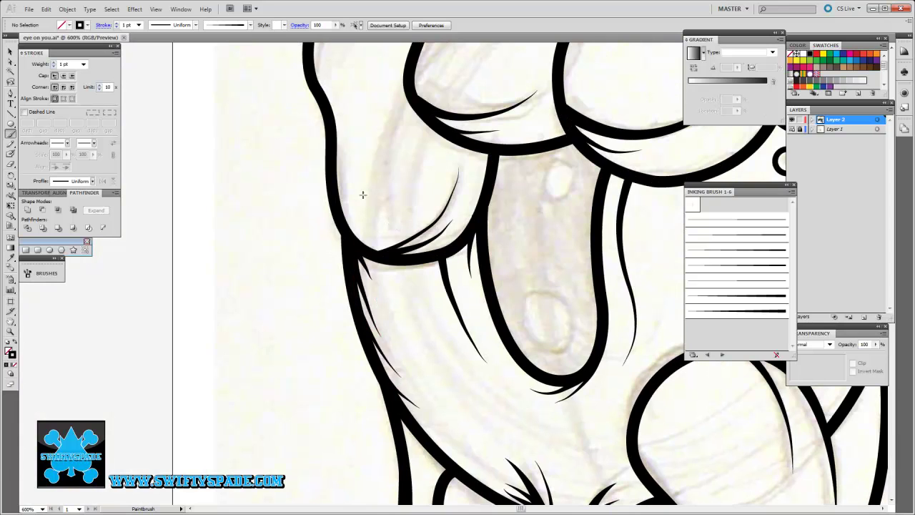
pyautogui.scroll(-3, 280, 347)
pyautogui.scroll(5, 351, 94)
pyautogui.keyDown('ctrl'); pyautogui.click(408, 147); pyautogui.keyUp('ctrl')
pyautogui.moveTo(424, 90)
pyautogui.mouseDown()
pyautogui.moveTo(369, 284)
pyautogui.moveTo(408, 322)
pyautogui.mouseUp()
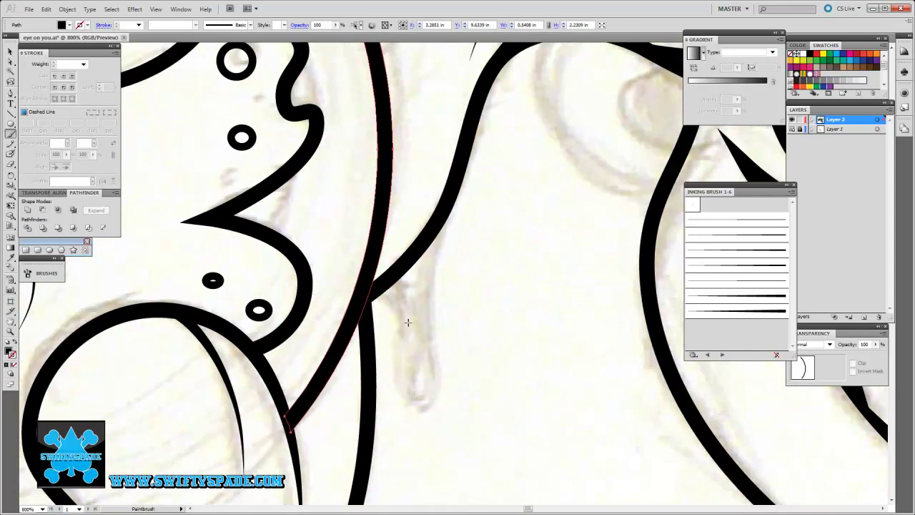
pyautogui.scroll(1, 400, 307)
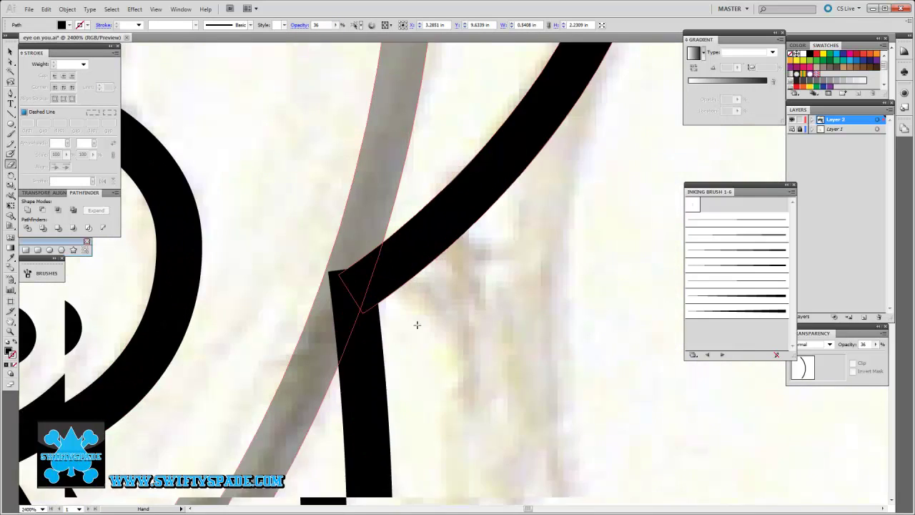
pyautogui.scroll(2, 418, 321)
pyautogui.moveTo(429, 268); pyautogui.dragTo(411, 220)
# Step: Pull the stray spike's tip anchor down into its junction with Direct Selection
pyautogui.scroll(-2, 401, 272)
pyautogui.scroll(-1, 321, 165)
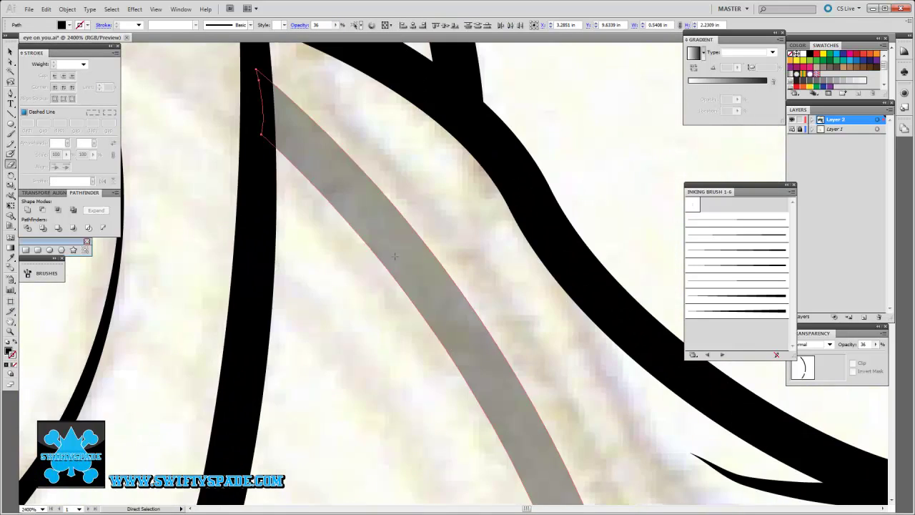
pyautogui.scroll(-2, 386, 247)
pyautogui.scroll(6, 380, 240)
pyautogui.scroll(-2, 381, 231)
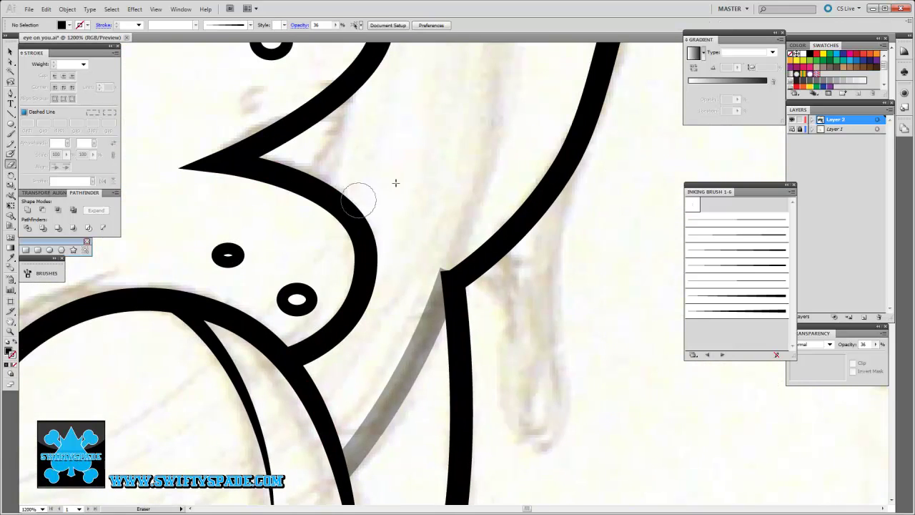
pyautogui.press('a')
pyautogui.scroll(2, 428, 278)
pyautogui.scroll(2, 423, 300)
pyautogui.click(302, 376)
pyautogui.moveTo(377, 256); pyautogui.dragTo(379, 274)
pyautogui.scroll(-4, 439, 266)
pyautogui.scroll(-5, 465, 271)
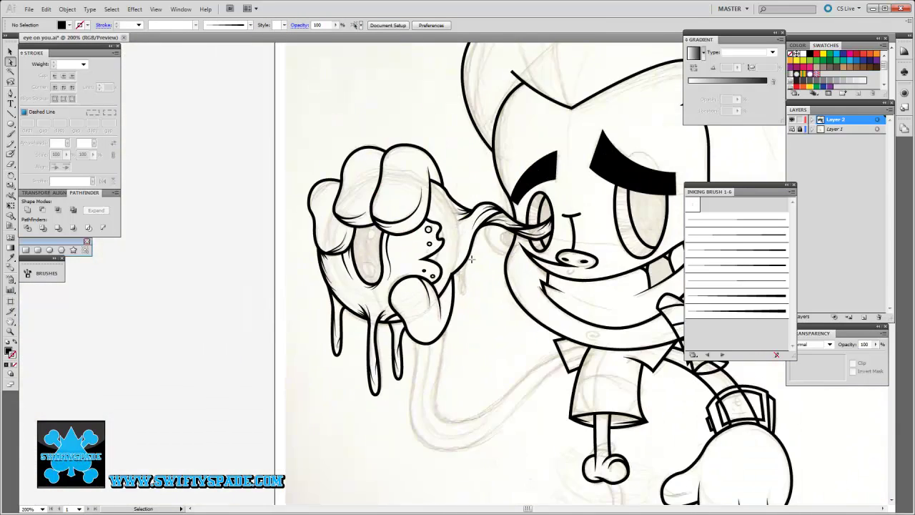
pyautogui.scroll(2, 465, 271)
pyautogui.scroll(1, 476, 257)
# Step: Return to the Paintbrush, undo the last change, and pan to the eyeball's dotted area
pyautogui.press('b')
pyautogui.hotkey('ctrl', 'z')
pyautogui.moveTo(389, 176)
pyautogui.mouseDown()
pyautogui.moveTo(414, 320)
pyautogui.moveTo(429, 352)
pyautogui.mouseUp()
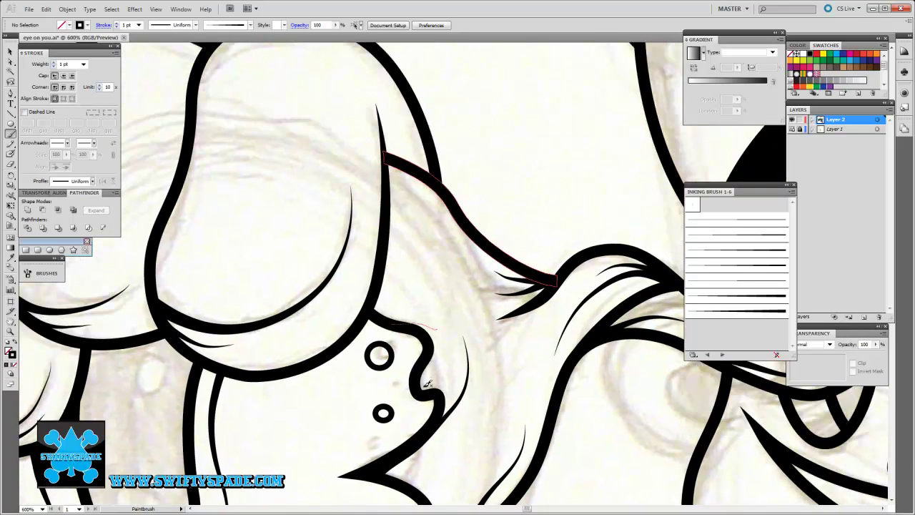
pyautogui.scroll(3, 427, 384)
pyautogui.moveTo(415, 302); pyautogui.dragTo(378, 241)
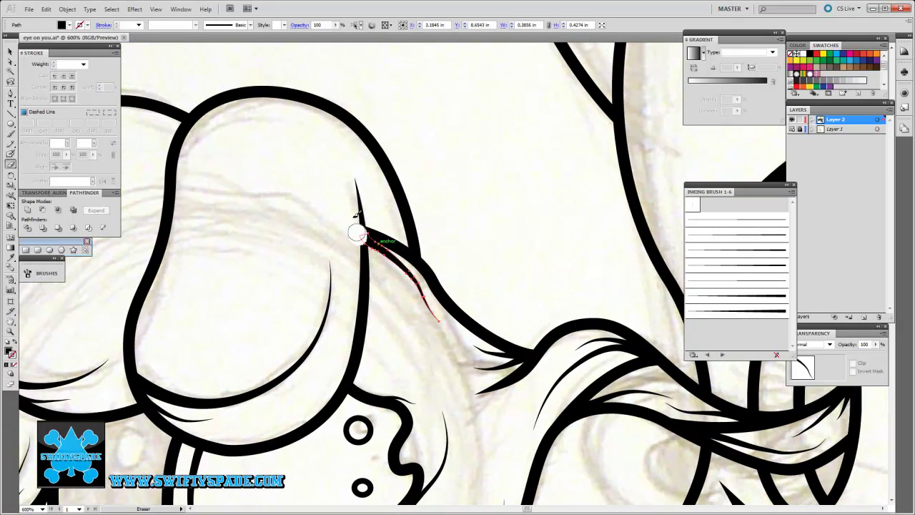
pyautogui.scroll(-4, 313, 199)
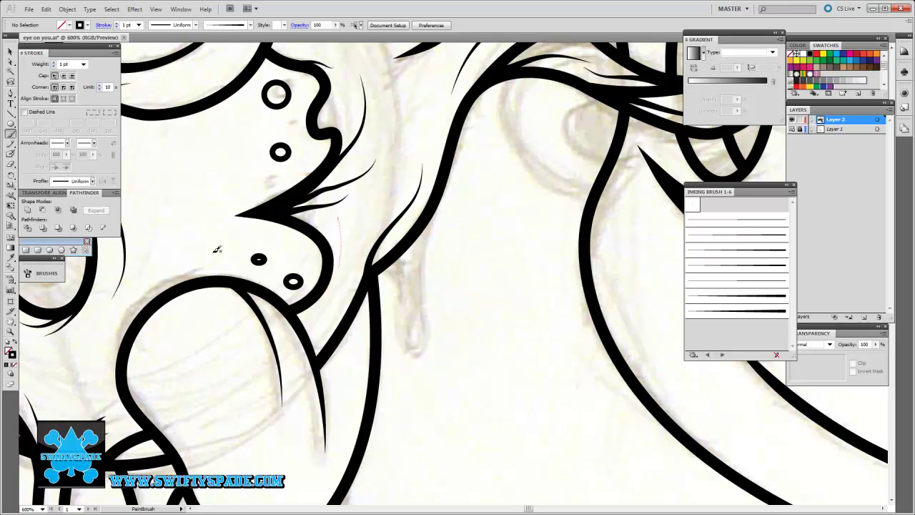
pyautogui.scroll(4, 216, 250)
pyautogui.hscroll(2, 216, 249)
pyautogui.scroll(2, 217, 250)
pyautogui.scroll(-2, 217, 250)
pyautogui.hscroll(3, 217, 250)
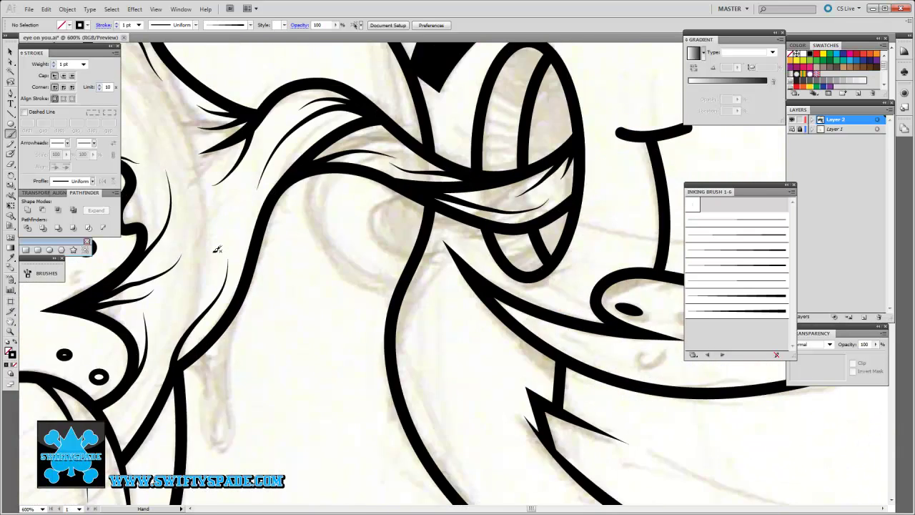
pyautogui.scroll(-4, 217, 250)
pyautogui.hscroll(2, 217, 250)
pyautogui.scroll(5, 215, 250)
pyautogui.hscroll(3, 215, 250)
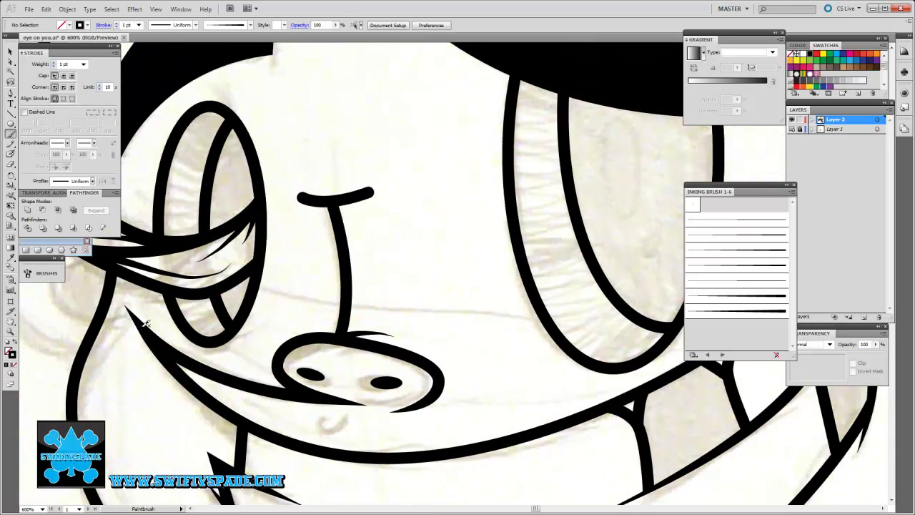
# Step: Undo the stray stroke under the eye and add two tapered shading lines on the teeth
pyautogui.hotkey('ctrl', '1')
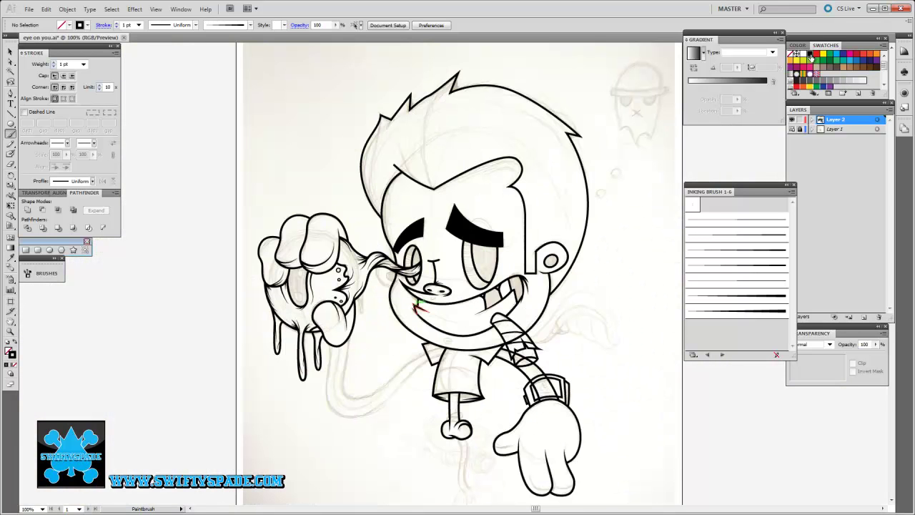
pyautogui.hotkey('ctrl', '=')
pyautogui.hotkey('ctrl', '=')
pyautogui.hotkey('ctrl', '=')
pyautogui.hotkey('ctrl', '=')
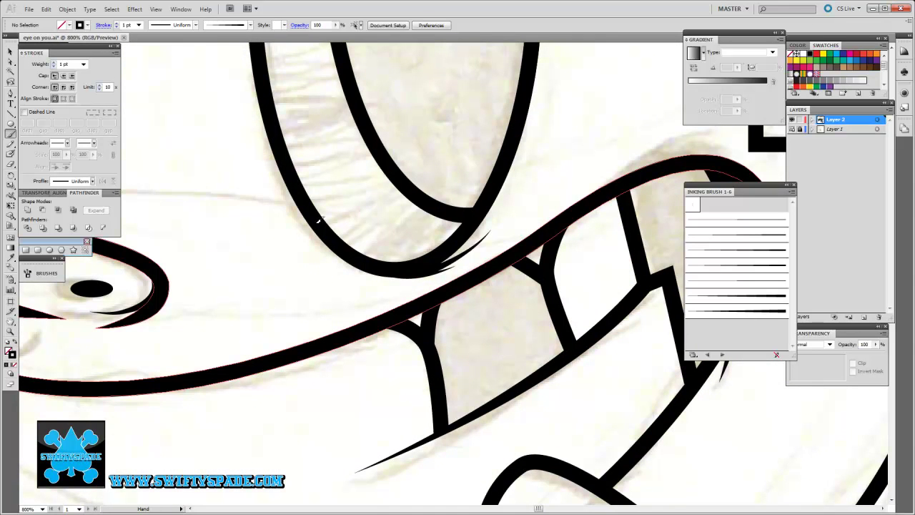
pyautogui.moveTo(319, 220); pyautogui.dragTo(158, 348)
pyautogui.hotkey('ctrl', 'z')
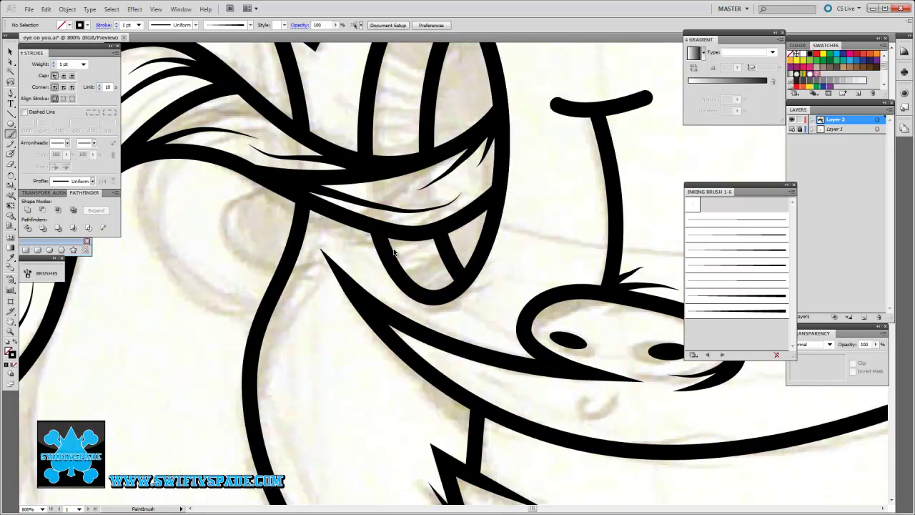
pyautogui.hscroll(5, 393, 286)
pyautogui.scroll(-5, 419, 336)
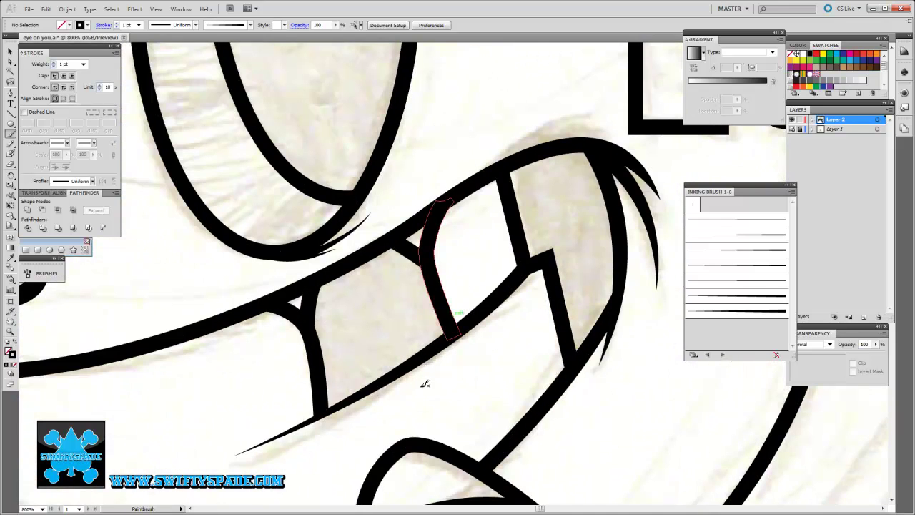
pyautogui.moveTo(492, 185); pyautogui.dragTo(499, 253)
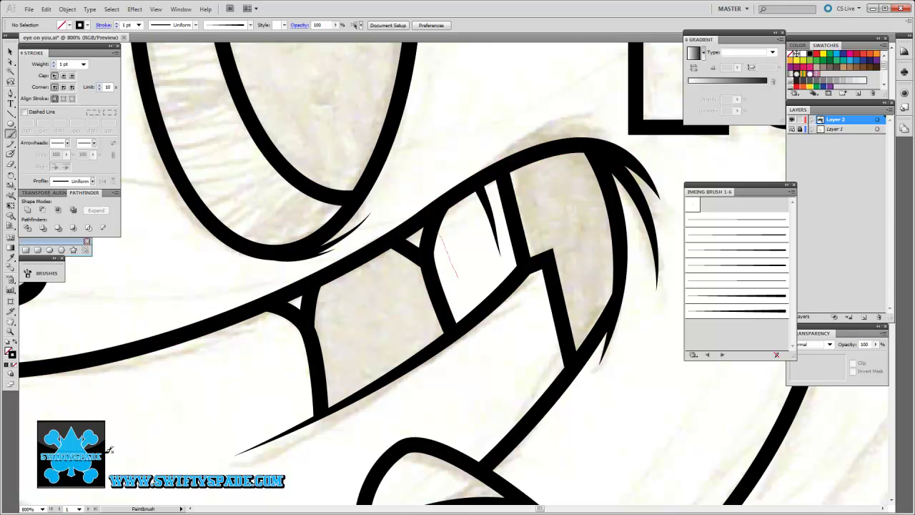
pyautogui.moveTo(437, 234); pyautogui.dragTo(457, 277)
# Step: Erase part of the diagonal line at the collar with the Eraser
pyautogui.scroll(-5, 457, 277)
pyautogui.moveTo(281, 206); pyautogui.dragTo(334, 246)
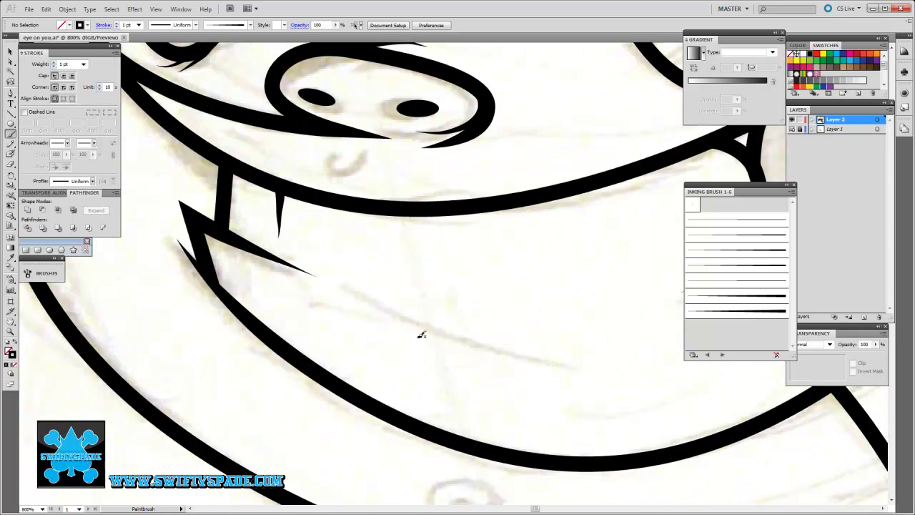
pyautogui.scroll(-2, 421, 347)
pyautogui.hscroll(3, 419, 336)
pyautogui.scroll(2, 404, 279)
pyautogui.scroll(1, 386, 243)
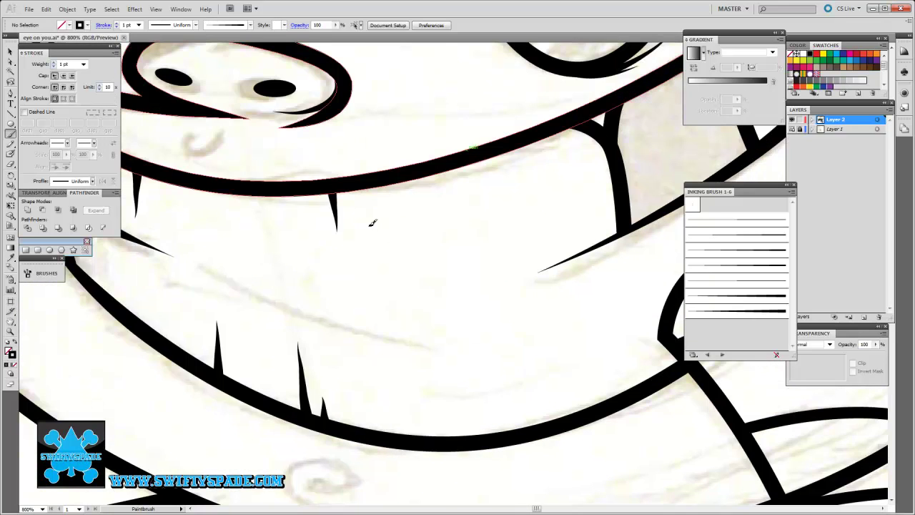
pyautogui.scroll(-3, 372, 223)
pyautogui.scroll(2, 328, 300)
pyautogui.scroll(1, 317, 202)
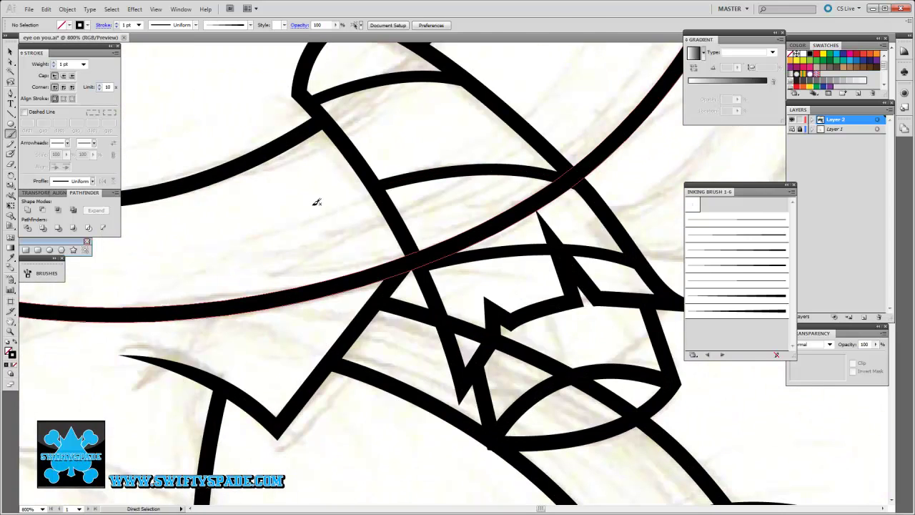
pyautogui.hotkey('shift', 'e')
pyautogui.moveTo(426, 256); pyautogui.dragTo(561, 177)
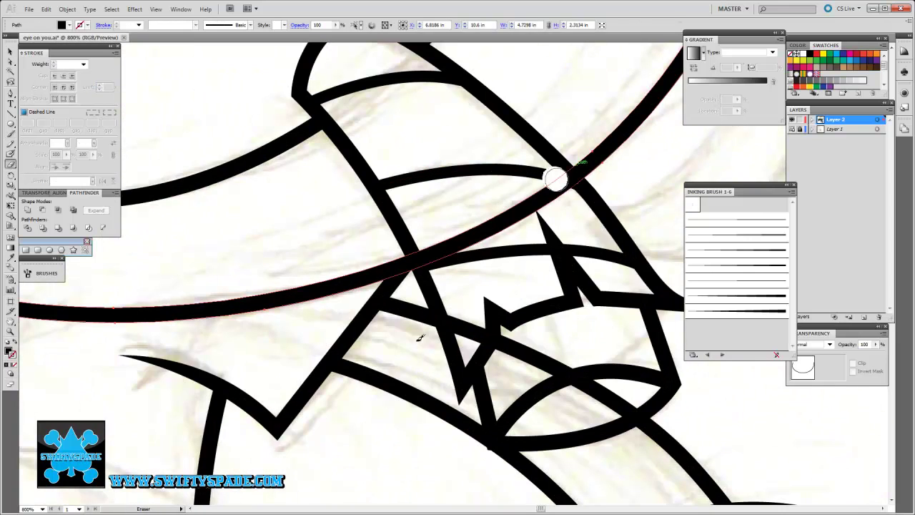
# Step: Paint a thin tapered stroke inside the eye outline, then zoom out to the whole character
pyautogui.scroll(-3, 357, 250)
pyautogui.scroll(3, 254, 163)
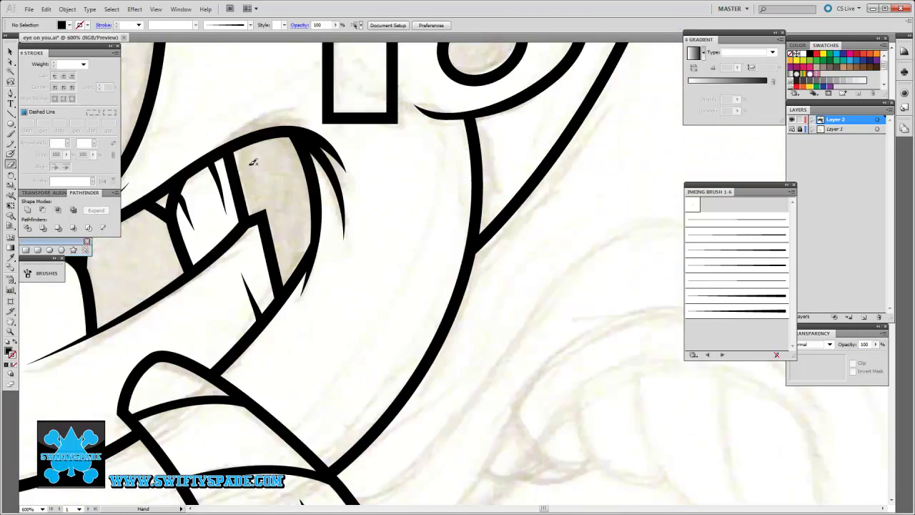
pyautogui.scroll(-3, 253, 162)
pyautogui.scroll(3, 253, 184)
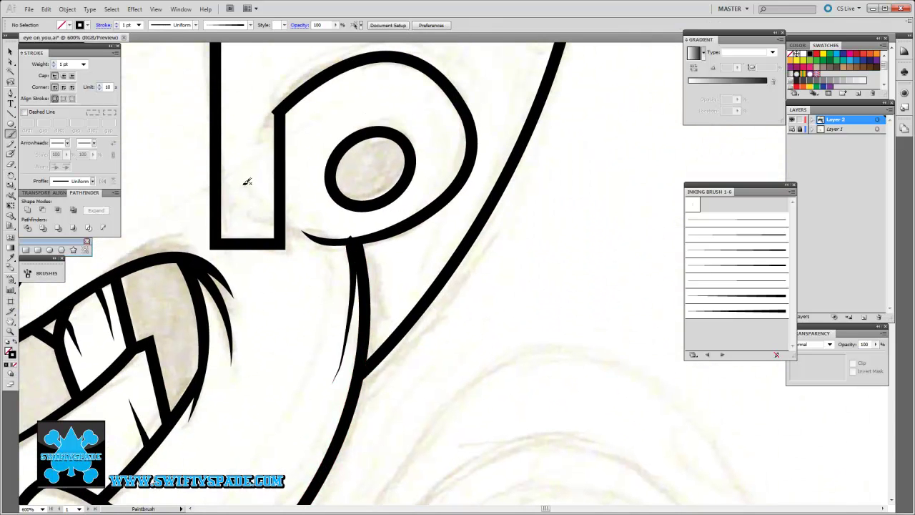
pyautogui.scroll(3, 249, 184)
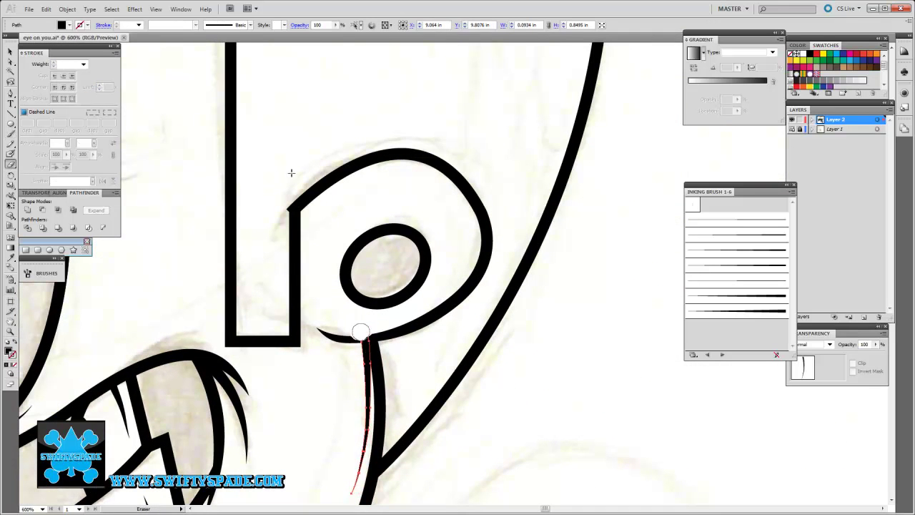
pyautogui.scroll(-3, 328, 174)
pyautogui.scroll(3, 336, 214)
pyautogui.moveTo(336, 242); pyautogui.dragTo(361, 184)
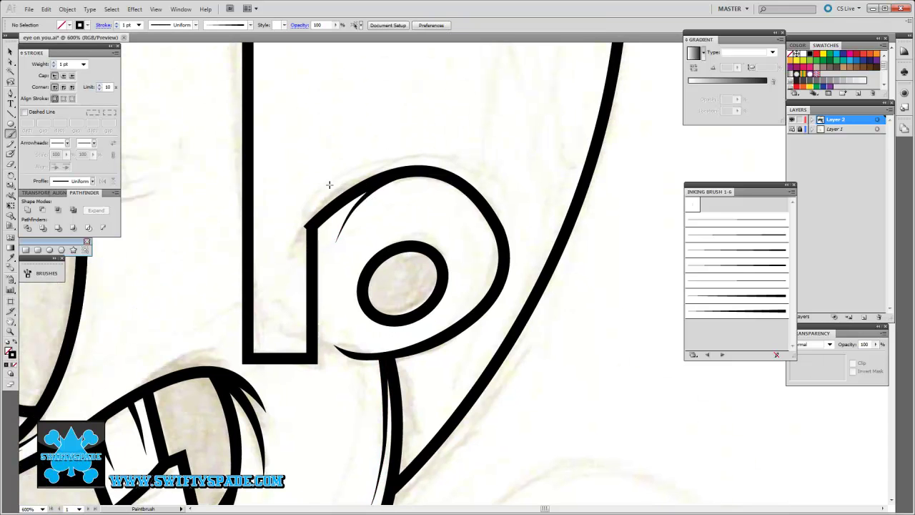
pyautogui.moveTo(258, 245); pyautogui.dragTo(299, 177)
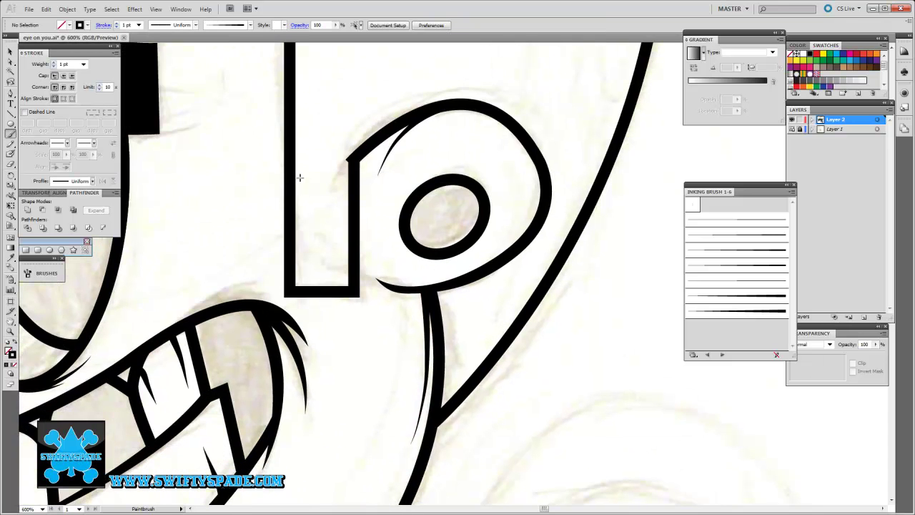
pyautogui.hscroll(2, 299, 178)
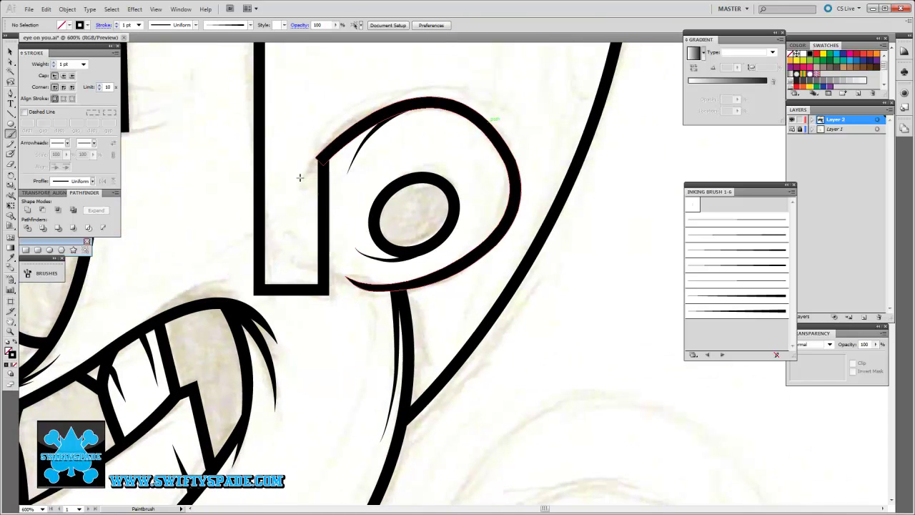
pyautogui.hotkey('ctrl', '-')
pyautogui.hotkey('ctrl', '-')
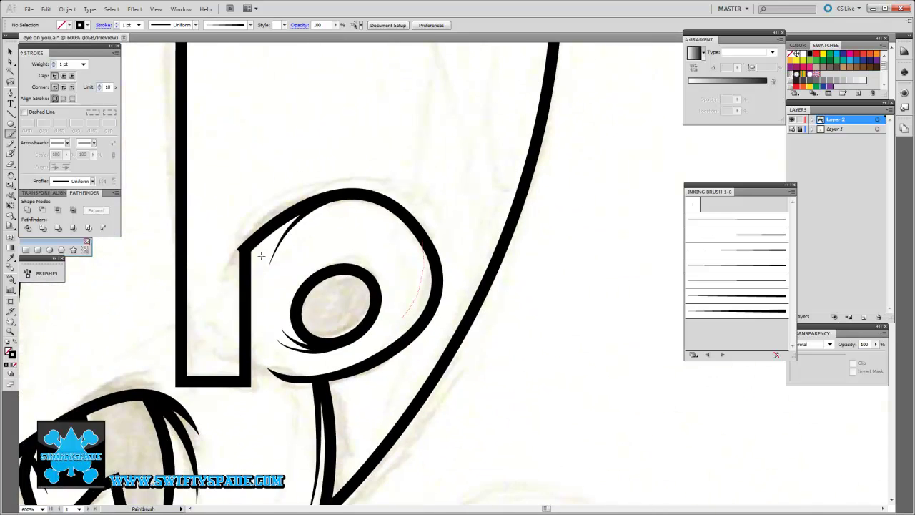
pyautogui.hotkey('ctrl', '-')
pyautogui.hotkey('ctrl', '-')
# Step: Draw a curl below the mouth, undo it, and add a tapered accent near the mouth
pyautogui.scroll(2, 243, 254)
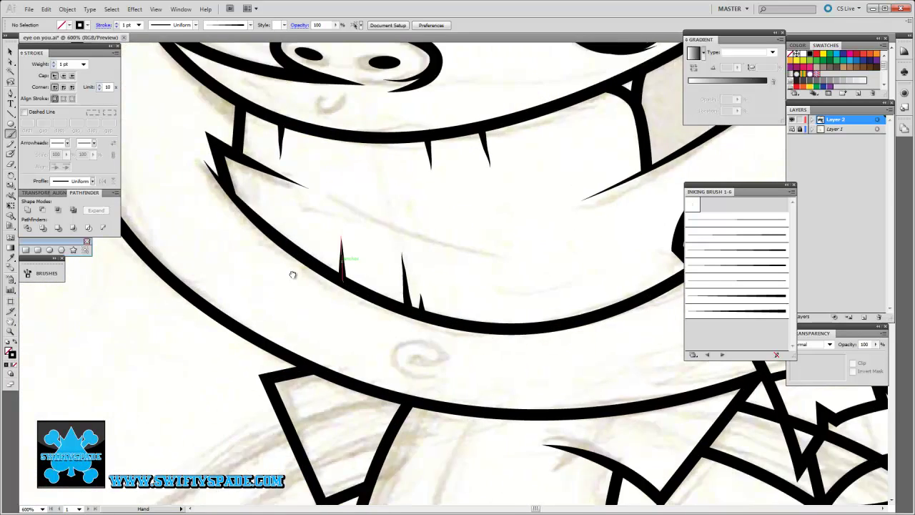
pyautogui.scroll(2, 293, 272)
pyautogui.moveTo(317, 234); pyautogui.dragTo(346, 228)
pyautogui.hotkey('ctrl', 'z')
pyautogui.scroll(-2, 343, 231)
pyautogui.scroll(-2, 346, 223)
pyautogui.scroll(-2, 353, 235)
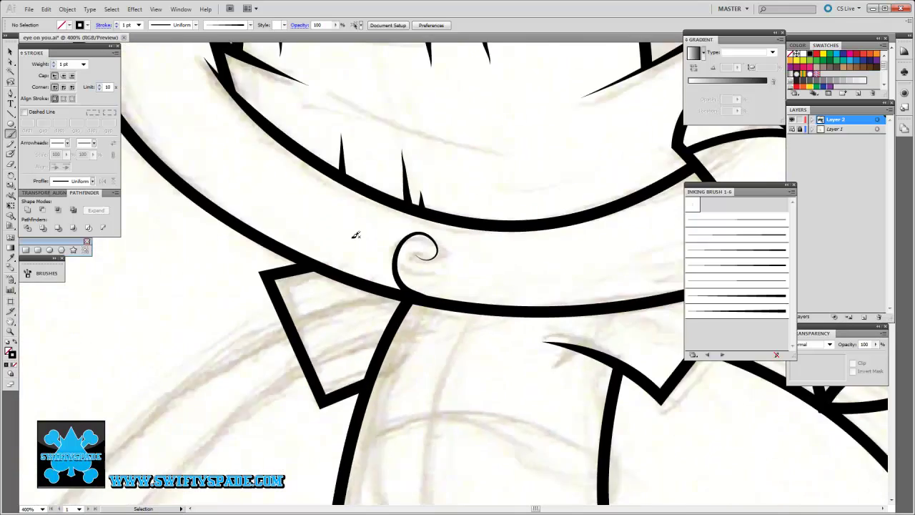
pyautogui.scroll(-1, 374, 321)
pyautogui.scroll(1, 340, 256)
pyautogui.scroll(2, 339, 256)
pyautogui.scroll(1, 375, 339)
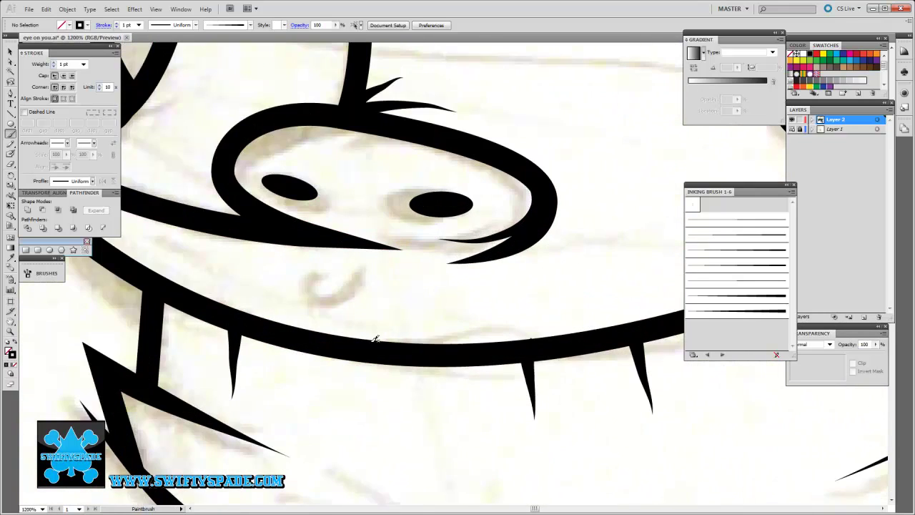
pyautogui.moveTo(374, 284); pyautogui.dragTo(375, 284)
# Step: Paint a tapered spike inside the left bulb curve and two tapered strokes in the neck
pyautogui.scroll(-2, 374, 284)
pyautogui.scroll(-3, 375, 214)
pyautogui.scroll(3, 382, 173)
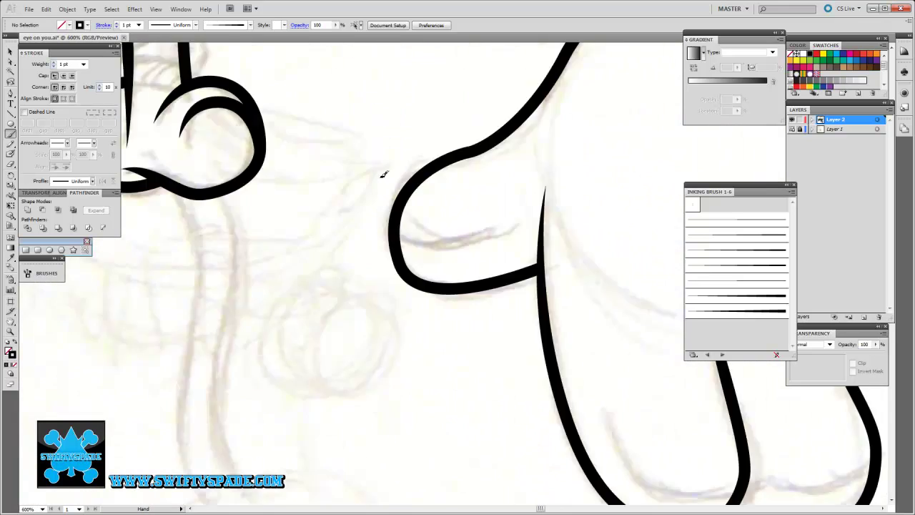
pyautogui.scroll(1, 375, 102)
pyautogui.scroll(2, 375, 102)
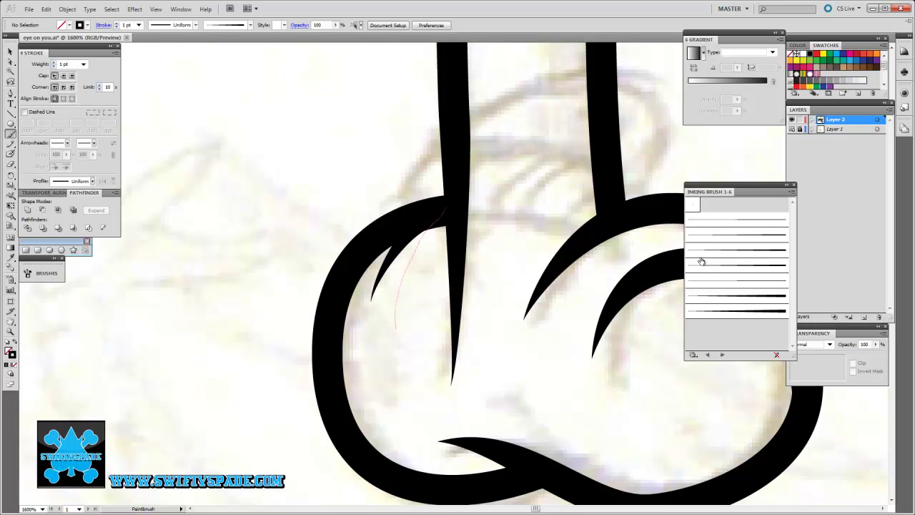
pyautogui.moveTo(386, 436); pyautogui.dragTo(358, 332)
pyautogui.hscroll(5, 370, 337)
pyautogui.scroll(-1, 370, 337)
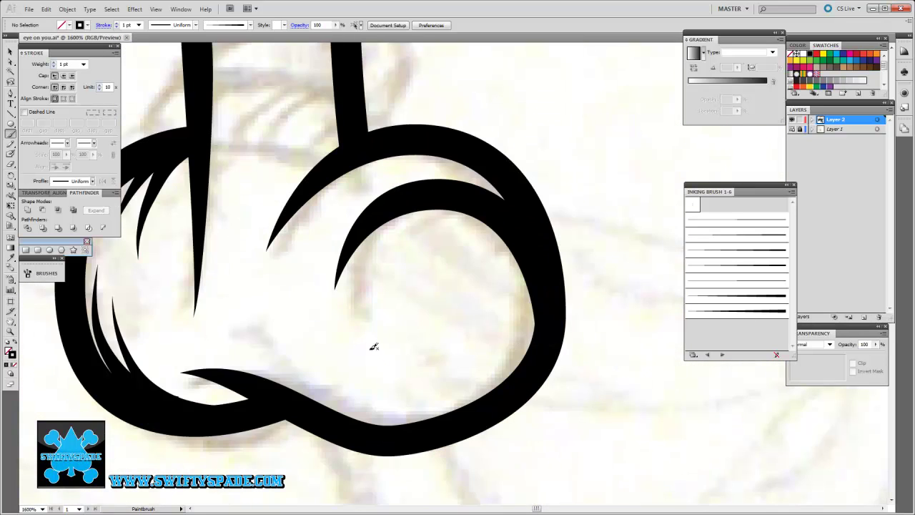
pyautogui.scroll(3, 388, 236)
pyautogui.hscroll(-2, 389, 213)
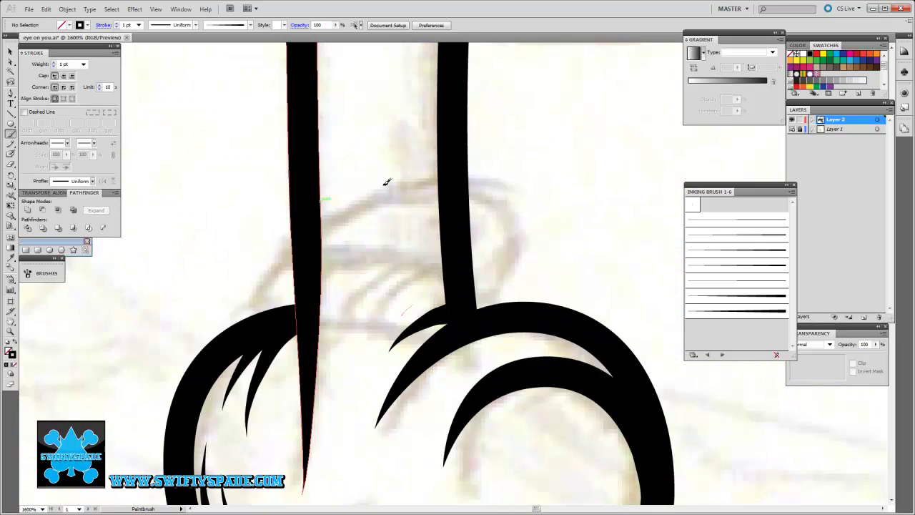
pyautogui.scroll(-2, 386, 183)
pyautogui.moveTo(426, 422); pyautogui.dragTo(446, 201)
pyautogui.scroll(-1, 372, 215)
pyautogui.moveTo(404, 454); pyautogui.dragTo(386, 243)
# Step: Paint tapered spikes near the vertical posts along the shape's lower edge
pyautogui.scroll(-1, 374, 345)
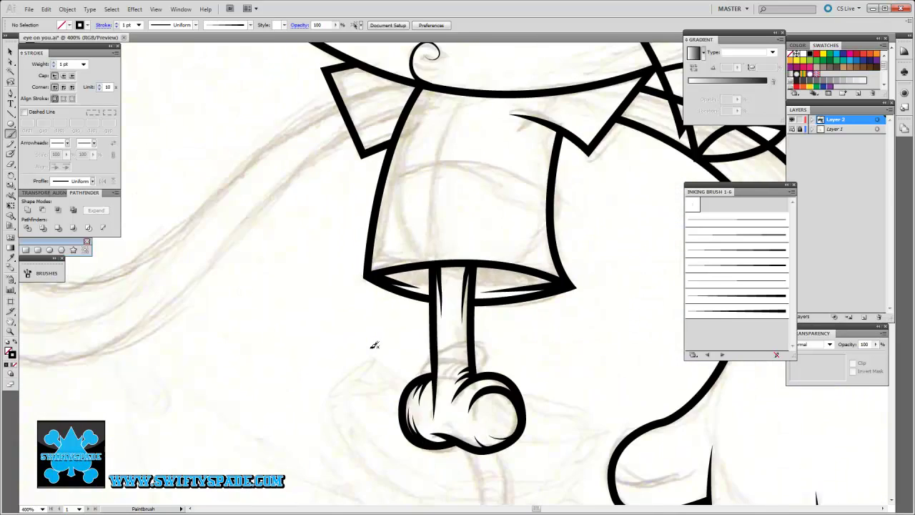
pyautogui.scroll(2, 386, 286)
pyautogui.scroll(1, 398, 246)
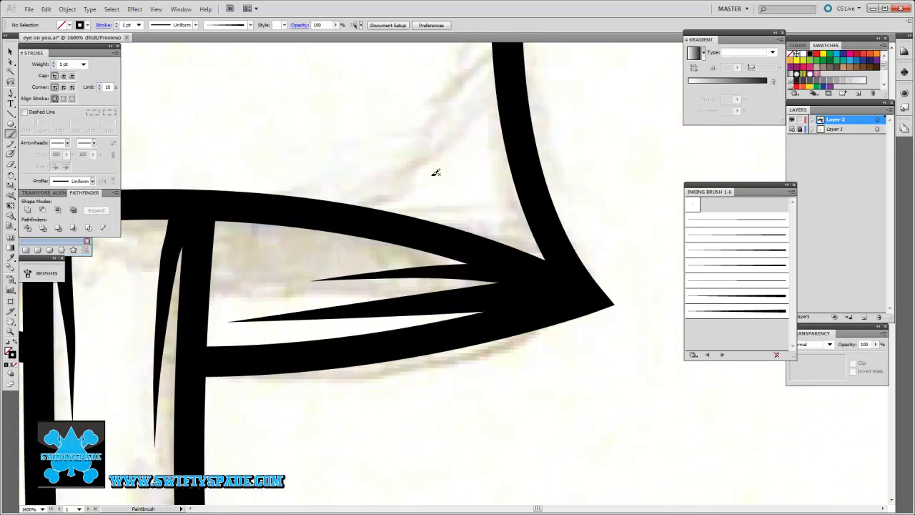
pyautogui.hscroll(-10, 436, 172)
pyautogui.moveTo(458, 276)
pyautogui.mouseDown()
pyautogui.moveTo(318, 252)
pyautogui.moveTo(402, 297)
pyautogui.mouseUp()
pyautogui.hscroll(8, 643, 229)
pyautogui.hscroll(-4, 401, 297)
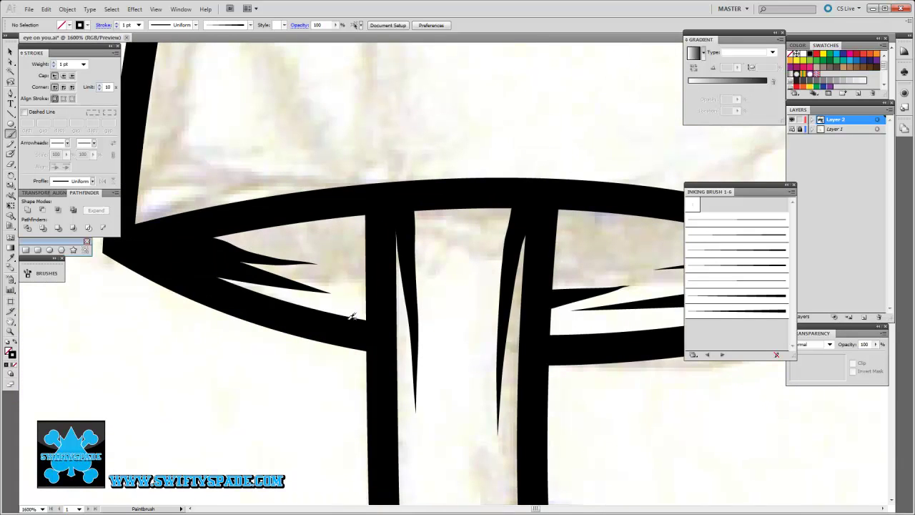
pyautogui.scroll(-2, 375, 347)
pyautogui.scroll(-1, 341, 235)
pyautogui.scroll(1, 386, 218)
pyautogui.scroll(2, 400, 216)
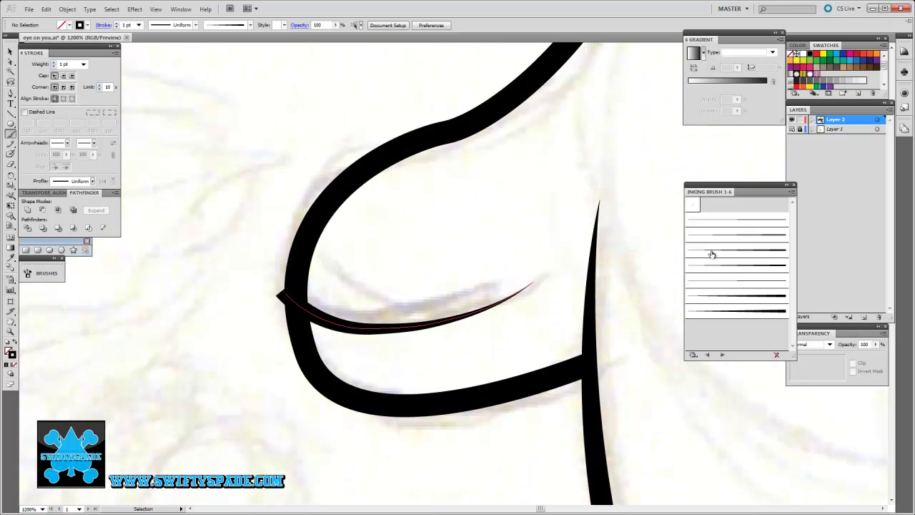
# Step: Paint tapered strokes along the hand's outer curve and its inner curve
pyautogui.moveTo(374, 255)
pyautogui.mouseDown()
pyautogui.moveTo(353, 207)
pyautogui.moveTo(289, 266)
pyautogui.moveTo(343, 212)
pyautogui.mouseUp()
pyautogui.moveTo(226, 162); pyautogui.dragTo(525, 322)
pyautogui.moveTo(392, 431); pyautogui.dragTo(371, 246)
pyautogui.moveTo(361, 200); pyautogui.dragTo(388, 298)
pyautogui.moveTo(327, 385); pyautogui.dragTo(550, 184)
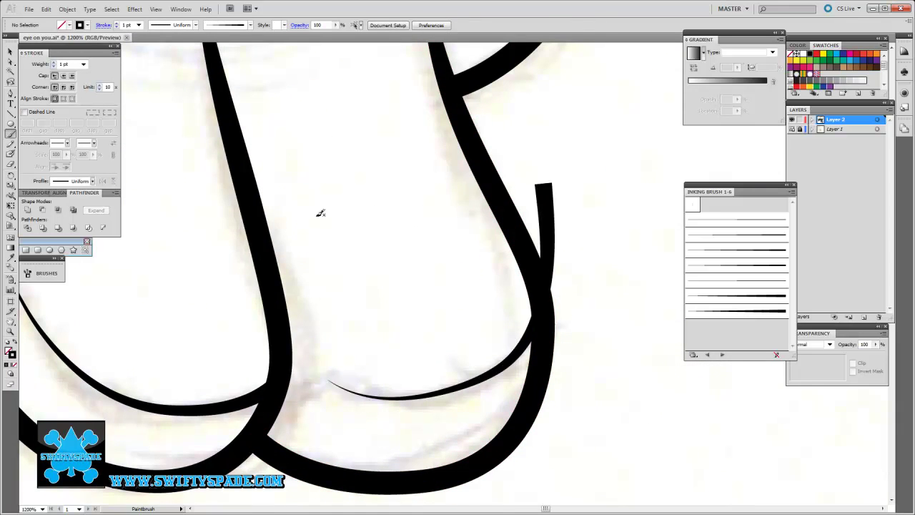
# Step: Erase the diagonal stroke crossing the watch band and the long stroke on its left
pyautogui.moveTo(323, 312); pyautogui.dragTo(324, 285)
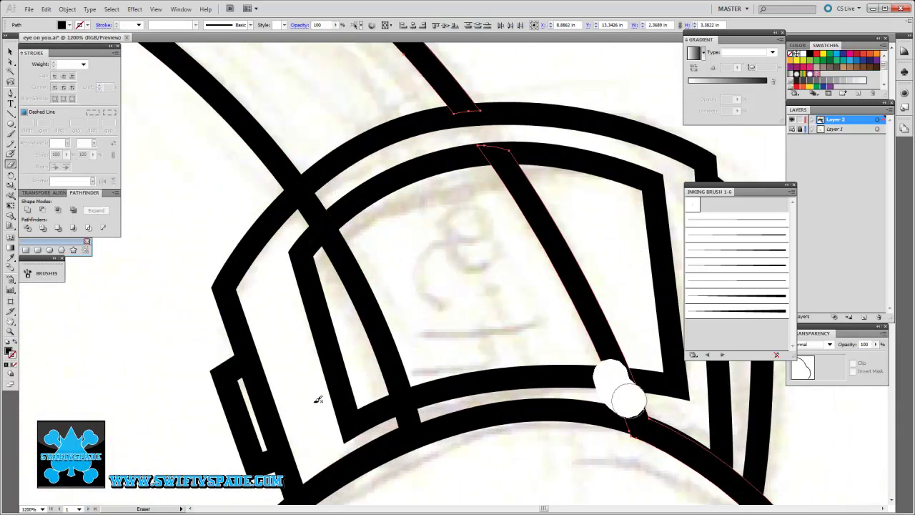
pyautogui.moveTo(613, 378); pyautogui.dragTo(535, 251)
pyautogui.press('v')
pyautogui.hotkey('shift', 'e')
pyautogui.moveTo(301, 193); pyautogui.dragTo(389, 372)
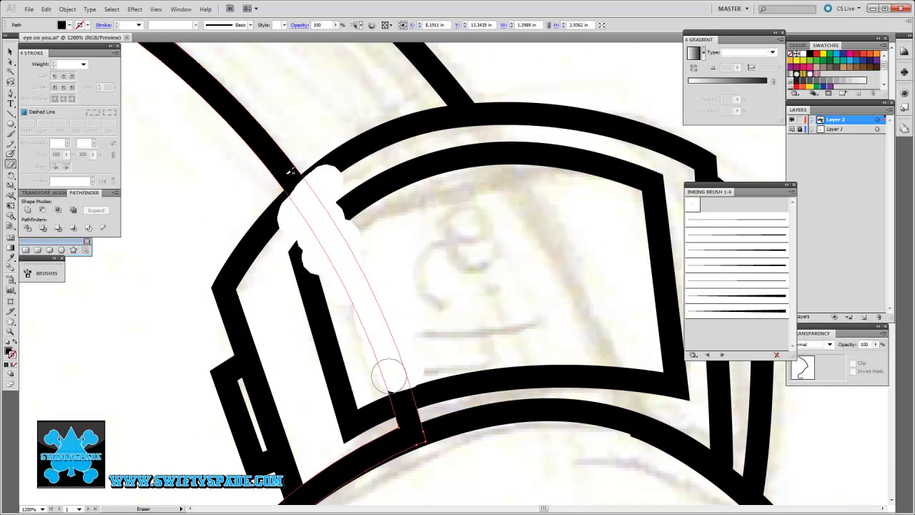
pyautogui.scroll(-5, 419, 307)
pyautogui.scroll(5, 314, 215)
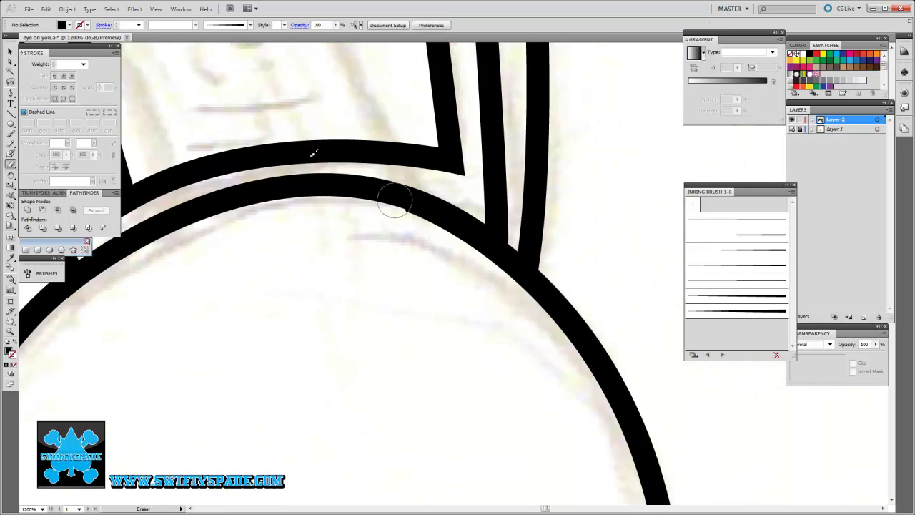
# Step: Deselect the path and erase the stroke along the watch band's upper edge
pyautogui.press('a')
pyautogui.press('v')
pyautogui.scroll(5, 286, 314)
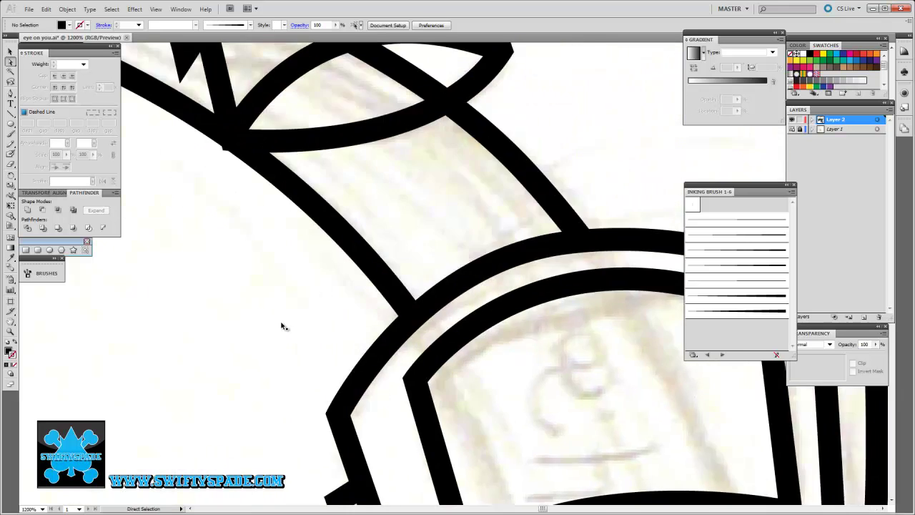
pyautogui.hotkey('ctrl', 'shift', 'a')
pyautogui.hotkey('shift', 'e')
pyautogui.moveTo(336, 170); pyautogui.dragTo(547, 286)
pyautogui.hotkey('ctrl', '+')
# Step: Paint a row of tapered spike strokes hanging below the jagged band edge
pyautogui.press('b')
pyautogui.hotkey('ctrl', '+')
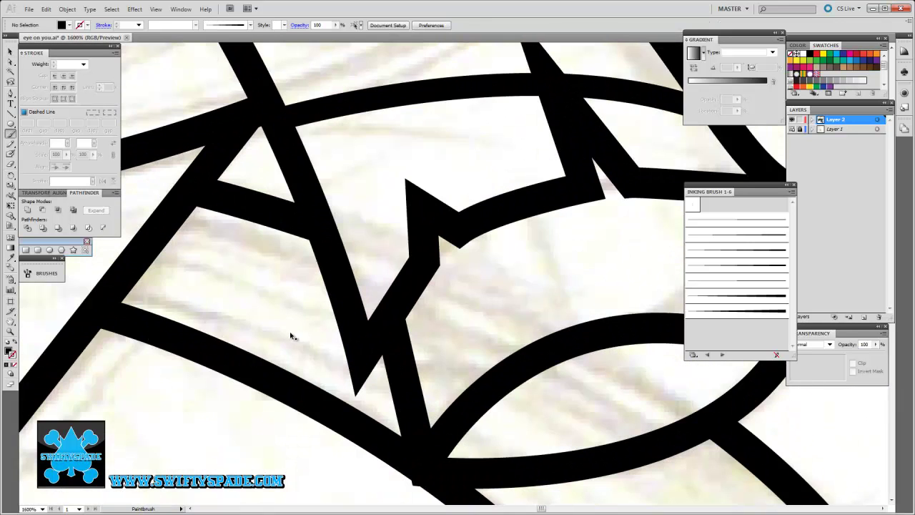
pyautogui.moveTo(422, 304); pyautogui.dragTo(438, 375)
pyautogui.moveTo(447, 240); pyautogui.dragTo(481, 348)
pyautogui.moveTo(497, 225); pyautogui.dragTo(529, 309)
pyautogui.moveTo(557, 209); pyautogui.dragTo(588, 290)
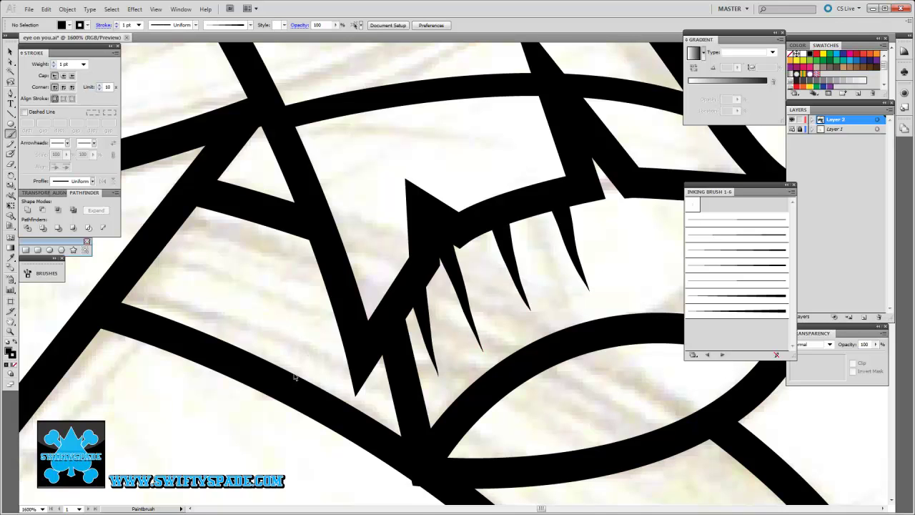
pyautogui.moveTo(429, 286); pyautogui.dragTo(315, 200)
pyautogui.moveTo(428, 165); pyautogui.dragTo(463, 242)
pyautogui.moveTo(551, 166); pyautogui.dragTo(581, 227)
pyautogui.moveTo(472, 54); pyautogui.dragTo(516, 203)
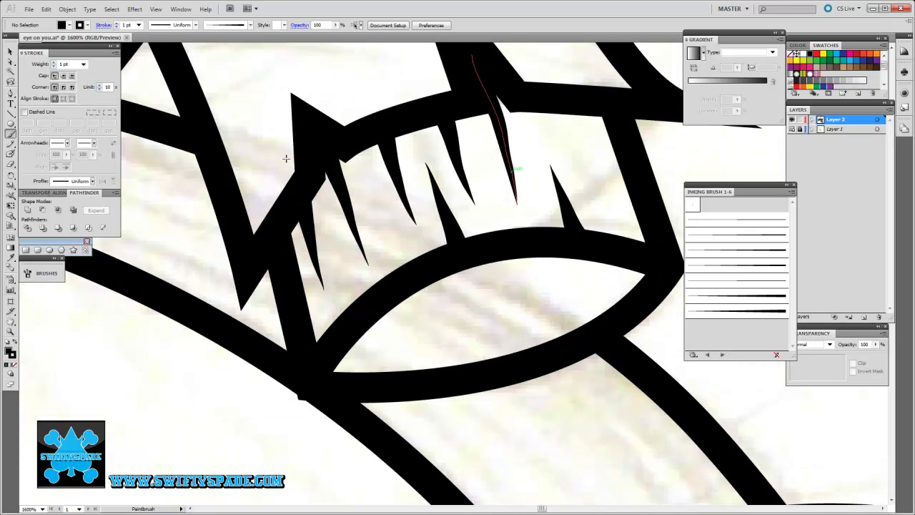
pyautogui.keyDown('ctrl'); pyautogui.click(360, 216); pyautogui.keyUp('ctrl')
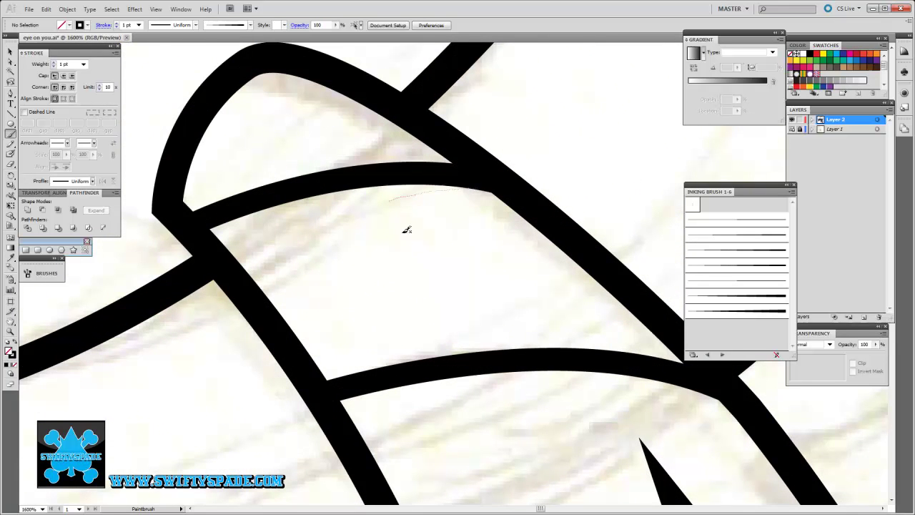
# Step: Paint tapered spike strokes lining the inside of the curved horn shape
pyautogui.moveTo(499, 192); pyautogui.dragTo(390, 200)
pyautogui.moveTo(357, 368); pyautogui.dragTo(545, 326)
pyautogui.moveTo(435, 136); pyautogui.dragTo(254, 164)
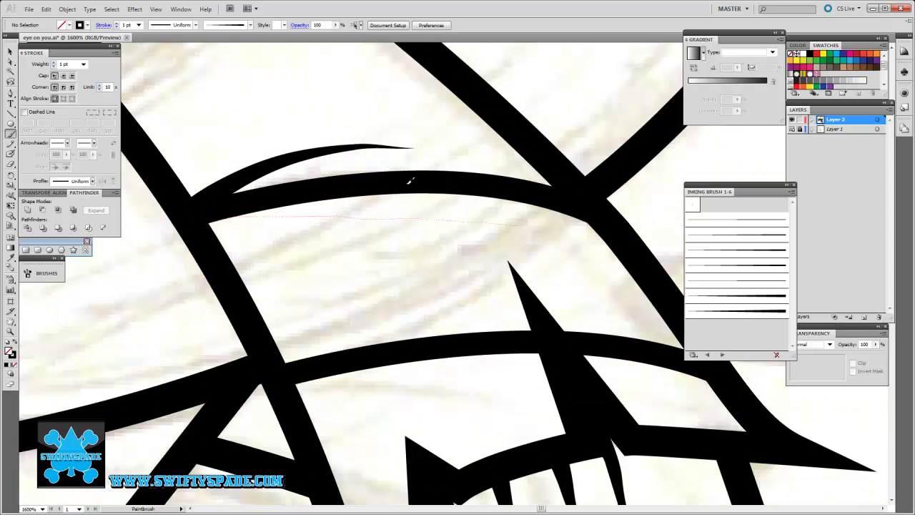
pyautogui.moveTo(516, 226); pyautogui.dragTo(208, 216)
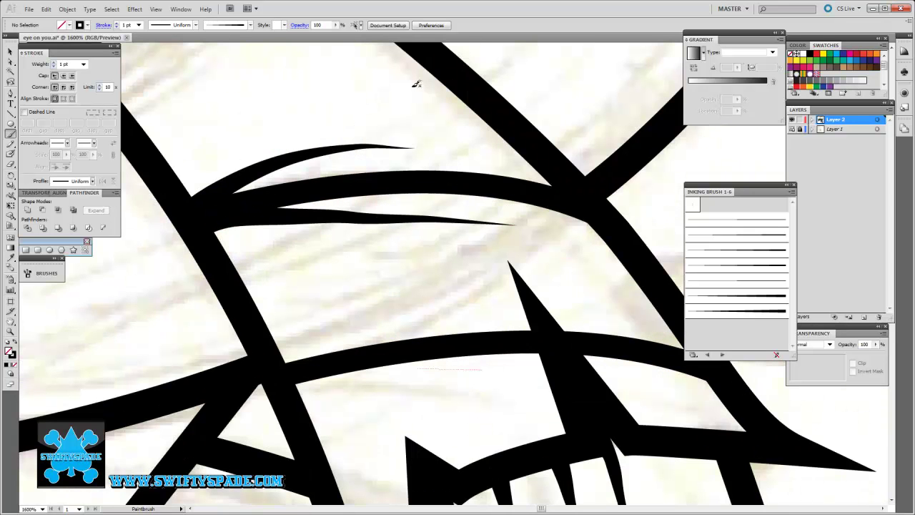
pyautogui.moveTo(481, 366); pyautogui.dragTo(301, 379)
pyautogui.moveTo(522, 249); pyautogui.dragTo(630, 300)
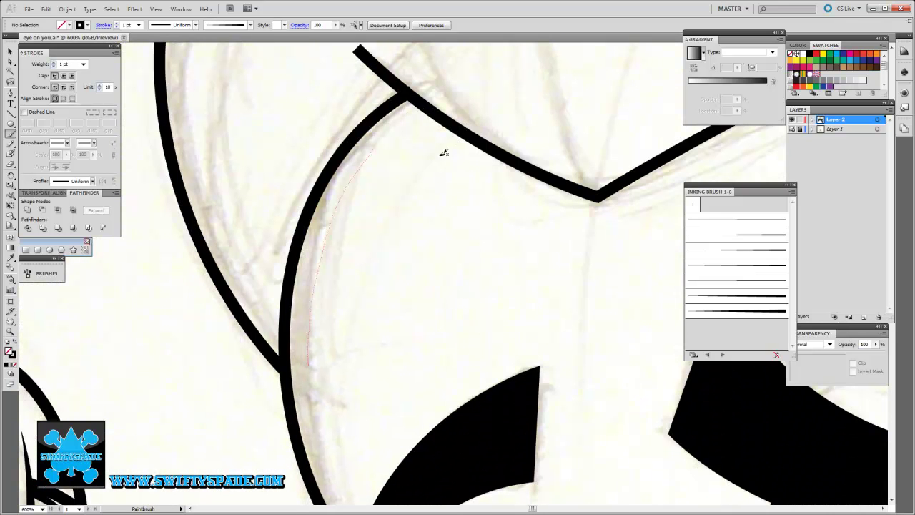
# Step: Extend and trim the long tapered horn stroke, then undo those two edits
pyautogui.moveTo(464, 177); pyautogui.dragTo(437, 87)
pyautogui.moveTo(333, 284); pyautogui.dragTo(419, 180)
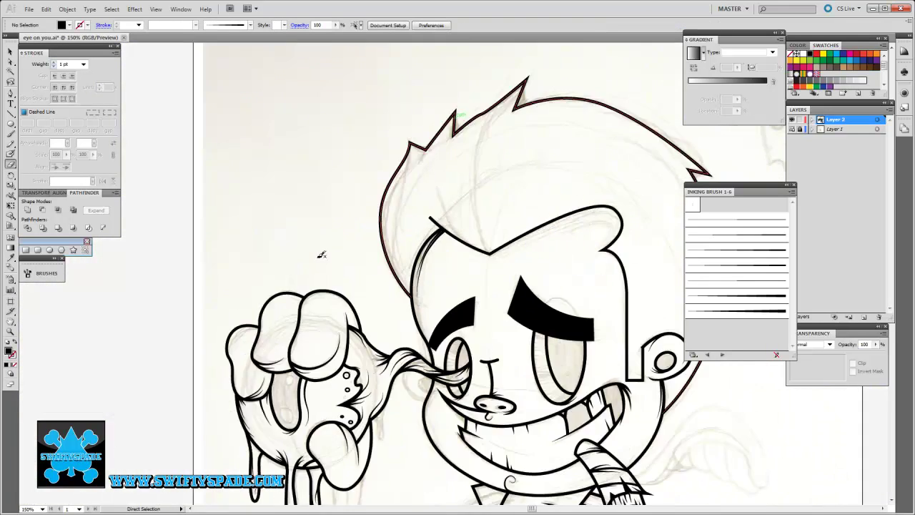
pyautogui.scroll(4, 362, 236)
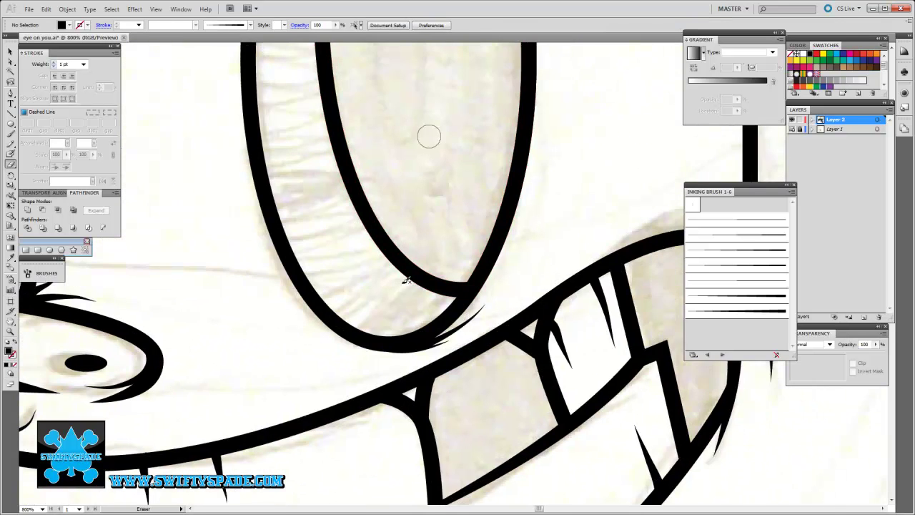
pyautogui.hotkey('ctrl', 'z')
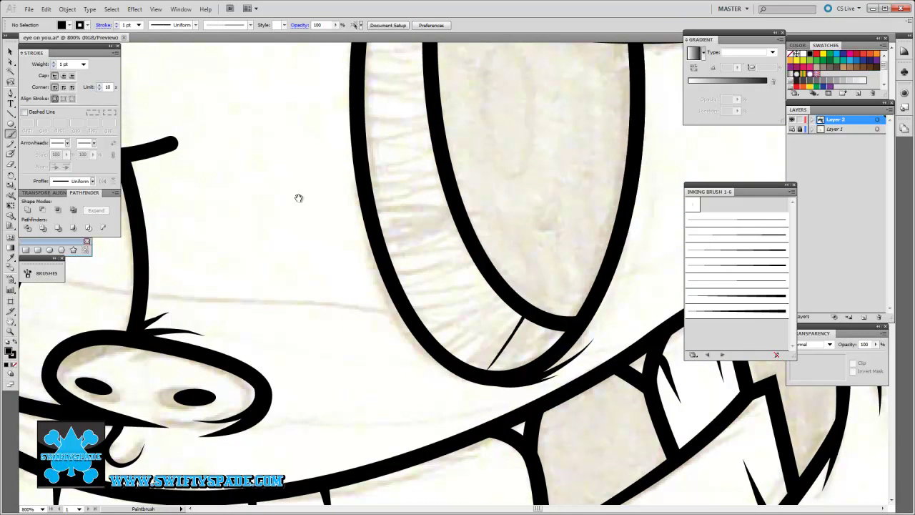
pyautogui.hotkey('ctrl', 'z')
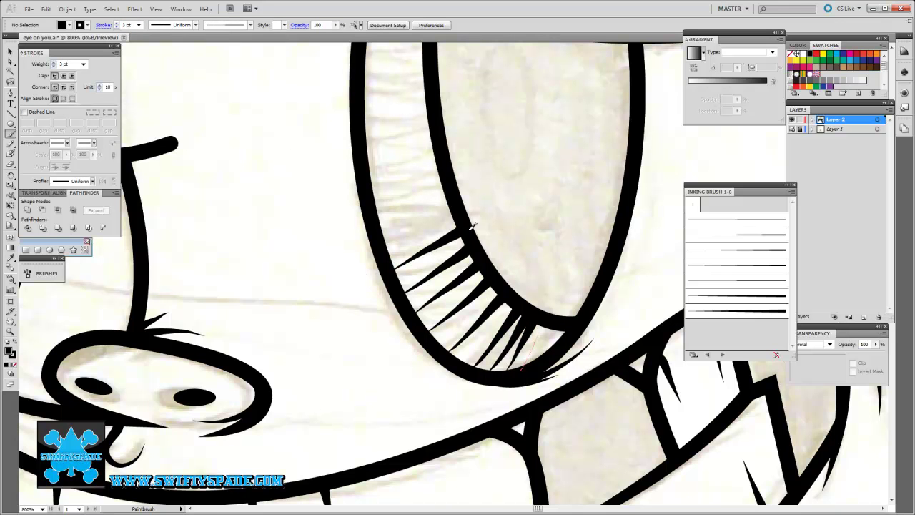
# Step: Paint short 3 pt tapered eyelash strokes beneath the hat brim over the right eye
pyautogui.scroll(-1, 379, 262)
pyautogui.scroll(-1, 364, 215)
pyautogui.scroll(1, 360, 163)
pyautogui.scroll(1, 413, 198)
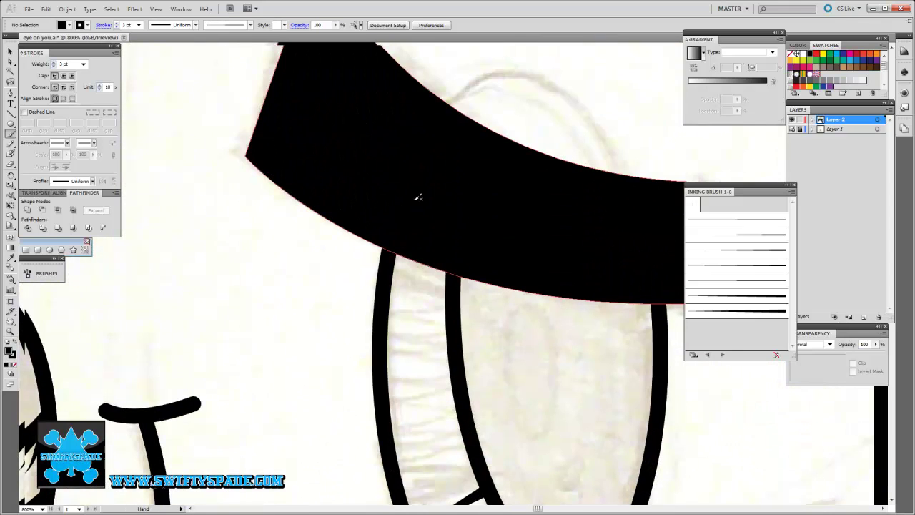
pyautogui.moveTo(461, 204); pyautogui.dragTo(501, 153)
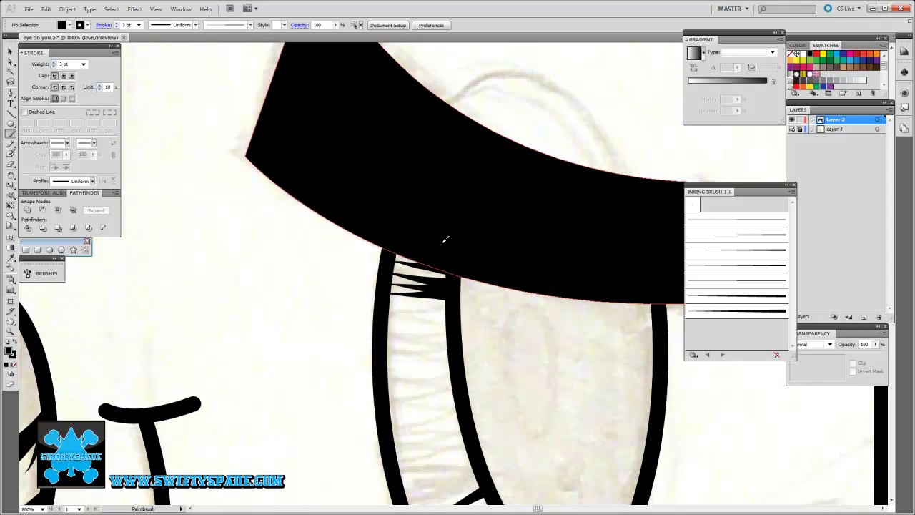
pyautogui.scroll(-2, 369, 187)
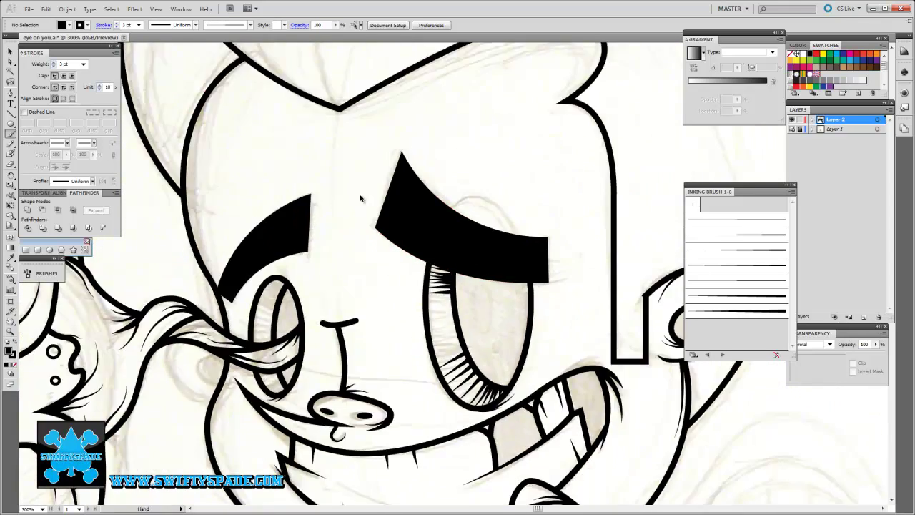
pyautogui.scroll(1, 396, 229)
pyautogui.scroll(1, 433, 257)
pyautogui.scroll(1, 433, 250)
pyautogui.moveTo(458, 232); pyautogui.dragTo(415, 226)
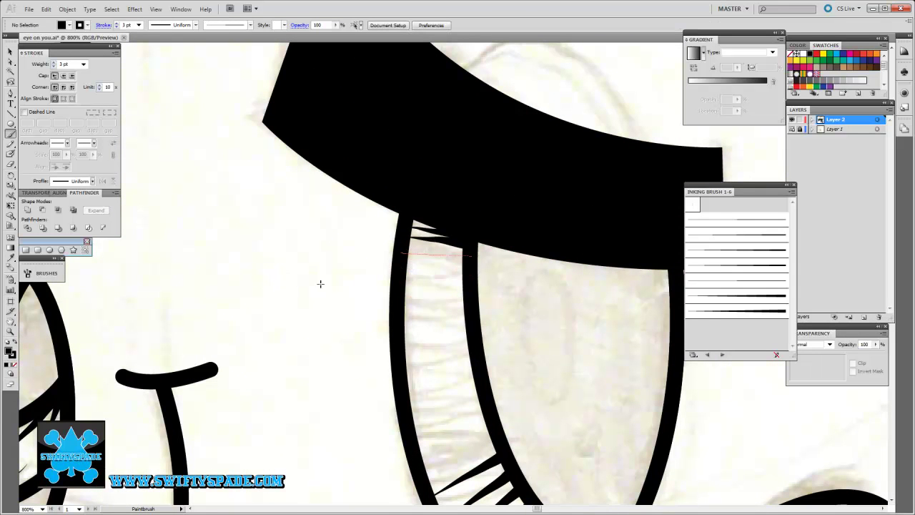
pyautogui.scroll(-2, 374, 181)
pyautogui.scroll(-1, 365, 184)
pyautogui.scroll(4, 350, 186)
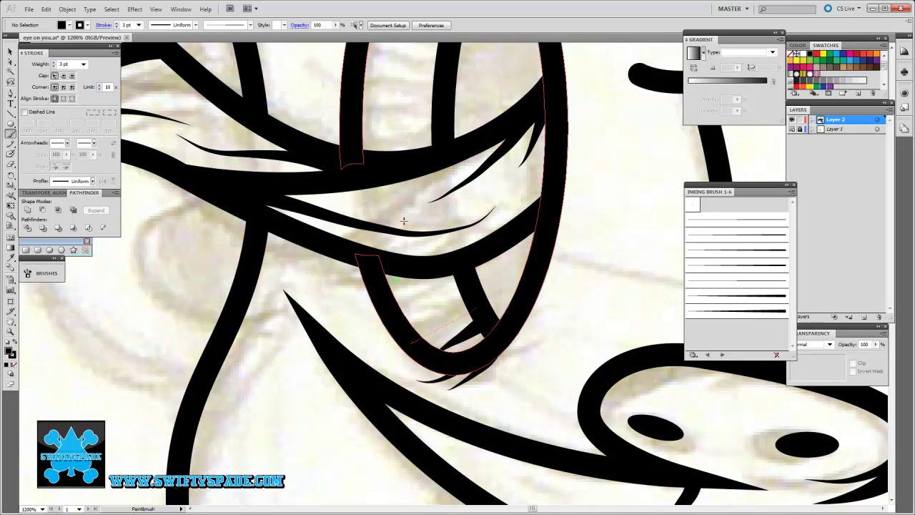
pyautogui.scroll(5, 409, 228)
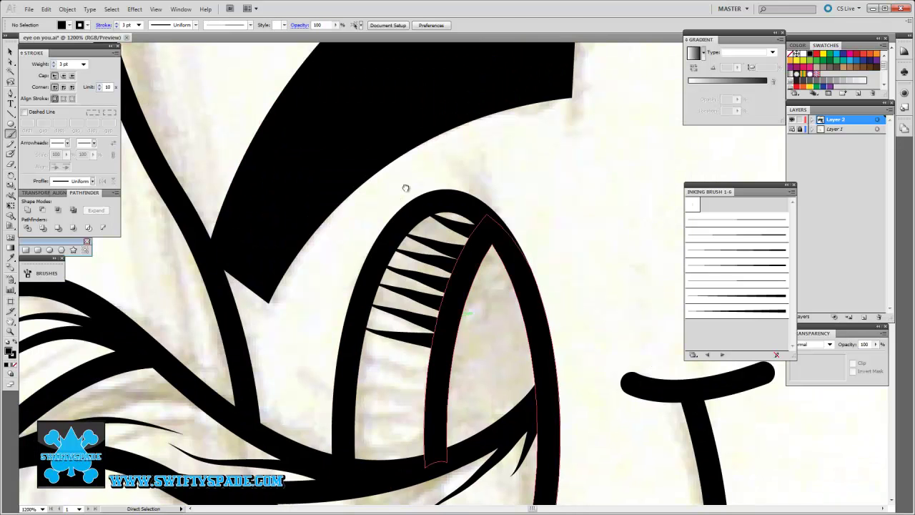
pyautogui.scroll(-5, 396, 186)
pyautogui.scroll(3, 390, 192)
pyautogui.scroll(-3, 386, 194)
pyautogui.scroll(-2, 380, 200)
pyautogui.scroll(5, 381, 202)
# Step: Trace the arm's outer edge as a 4 pt pen path from the hand to the sleeve
pyautogui.scroll(2, 309, 306)
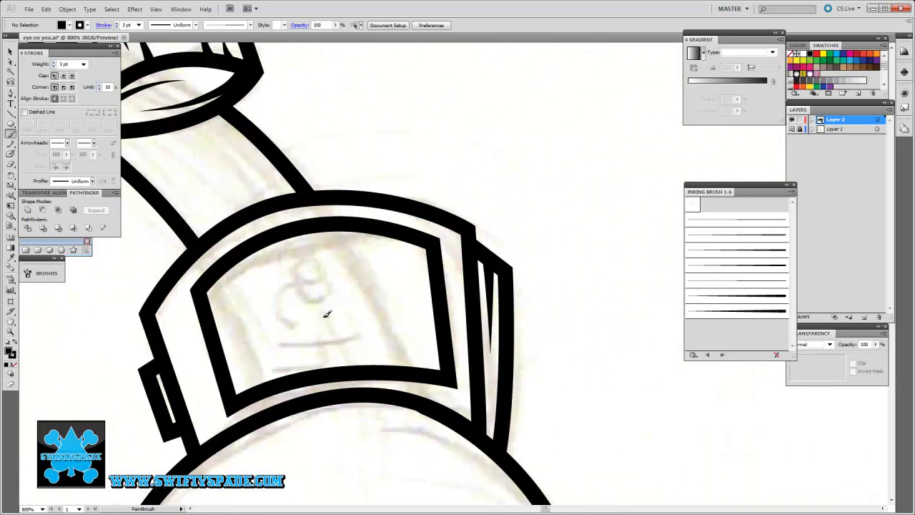
pyautogui.hscroll(-3, 360, 339)
pyautogui.scroll(-1, 333, 345)
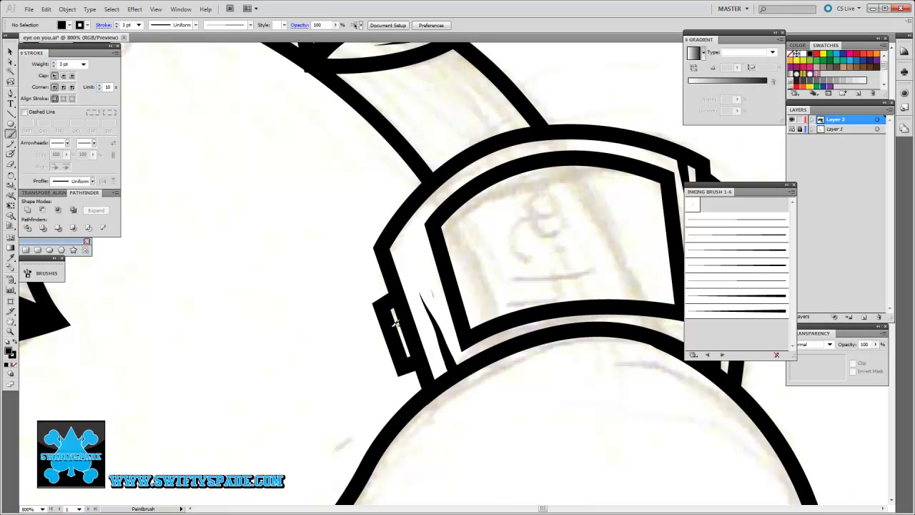
pyautogui.scroll(-3, 380, 301)
pyautogui.scroll(-2, 400, 323)
pyautogui.scroll(3, 362, 365)
pyautogui.hscroll(-5, 312, 229)
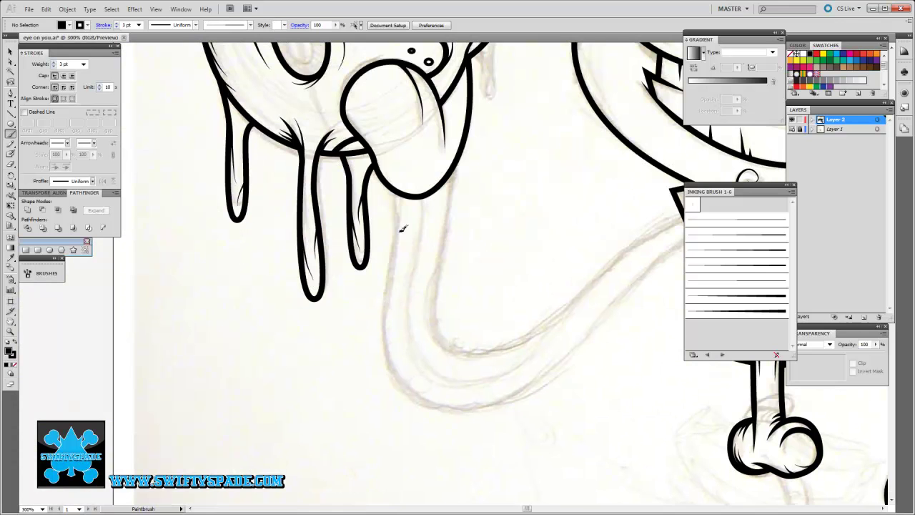
pyautogui.scroll(1, 402, 219)
pyautogui.hscroll(1, 403, 219)
pyautogui.click(405, 179)
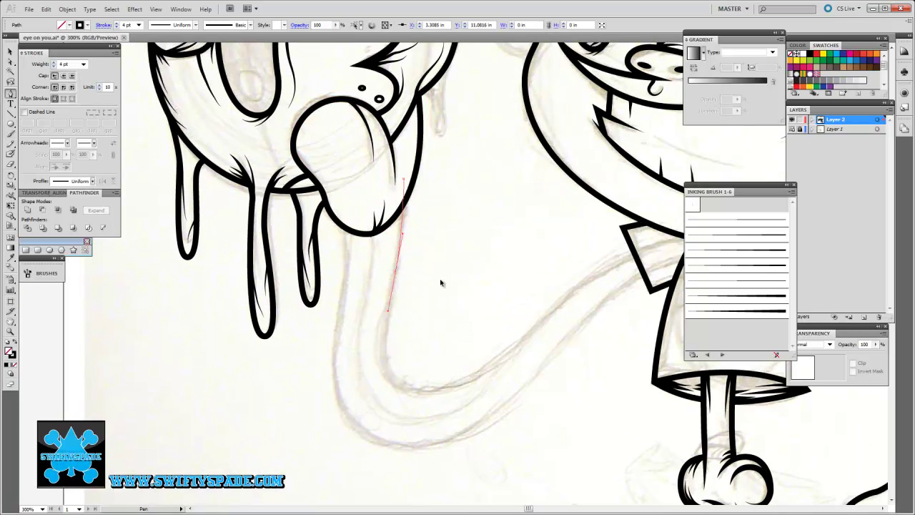
pyautogui.moveTo(411, 389); pyautogui.dragTo(446, 395)
pyautogui.click(543, 315)
pyautogui.click(622, 259)
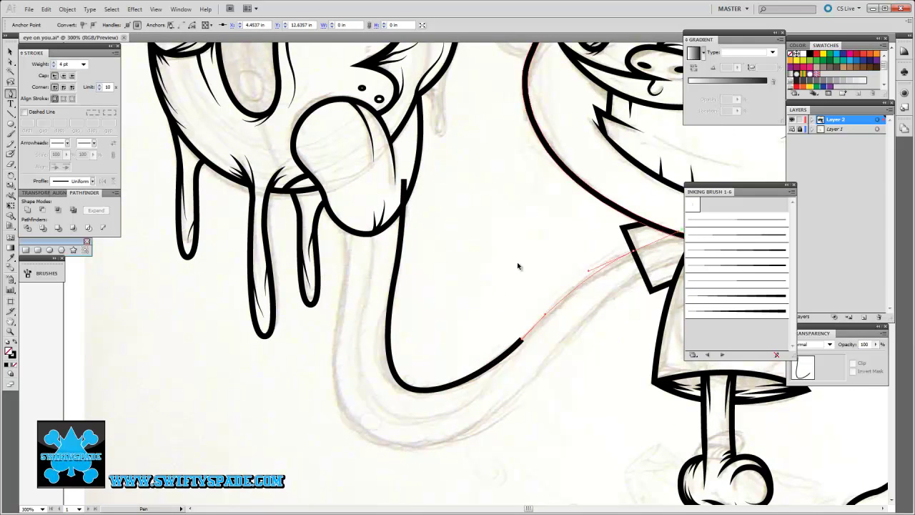
pyautogui.keyDown('ctrl'); pyautogui.click(429, 286); pyautogui.keyUp('ctrl')
# Step: Draw the arm's second edge along the sketch
pyautogui.scroll(-1, 421, 299)
pyautogui.scroll(-1, 421, 299)
pyautogui.hscroll(1, 419, 286)
pyautogui.moveTo(344, 279)
pyautogui.mouseDown()
pyautogui.moveTo(419, 286)
pyautogui.moveTo(448, 251)
pyautogui.mouseUp()
pyautogui.hscroll(1, 419, 286)
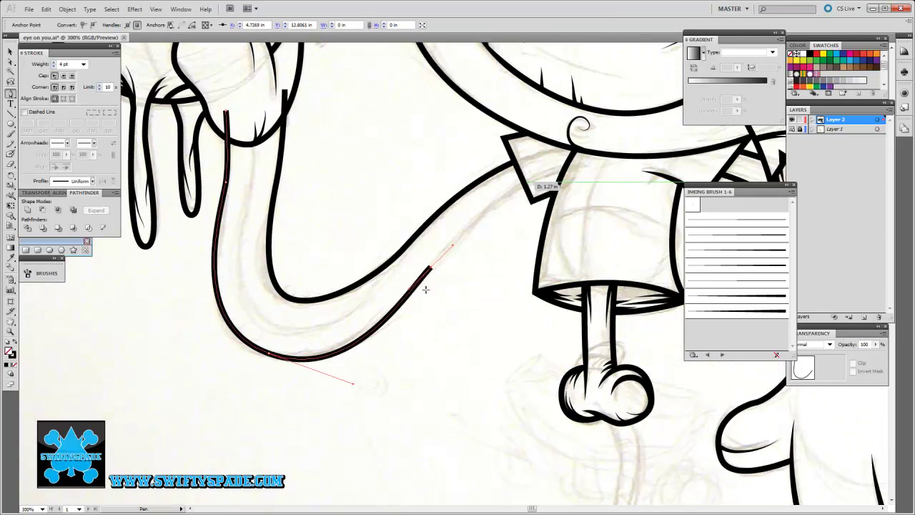
pyautogui.keyDown('ctrl'); pyautogui.click(429, 317); pyautogui.keyUp('ctrl')
pyautogui.scroll(3, 429, 316)
pyautogui.hscroll(-2, 420, 279)
# Step: Erase the overlapping end of the arm outline
pyautogui.click(394, 286)
pyautogui.hotkey('shift', 'e')
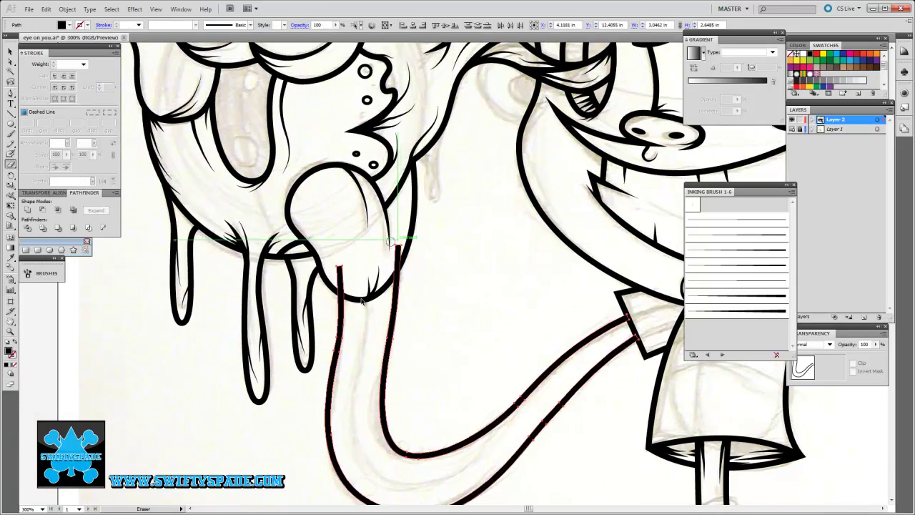
pyautogui.keyDown('ctrl'); pyautogui.click(374, 295); pyautogui.keyUp('ctrl')
pyautogui.scroll(-3, 373, 296)
pyautogui.scroll(4, 368, 297)
pyautogui.scroll(-2, 368, 297)
pyautogui.scroll(2, 368, 298)
pyautogui.press('b')
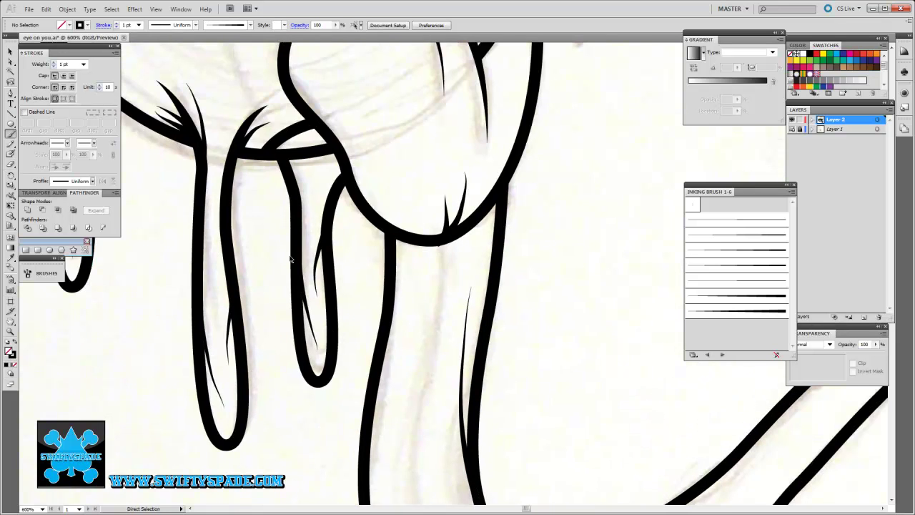
# Step: Paint a thin accent stroke inside the arm's bend and deselect it
pyautogui.moveTo(435, 177); pyautogui.dragTo(449, 244)
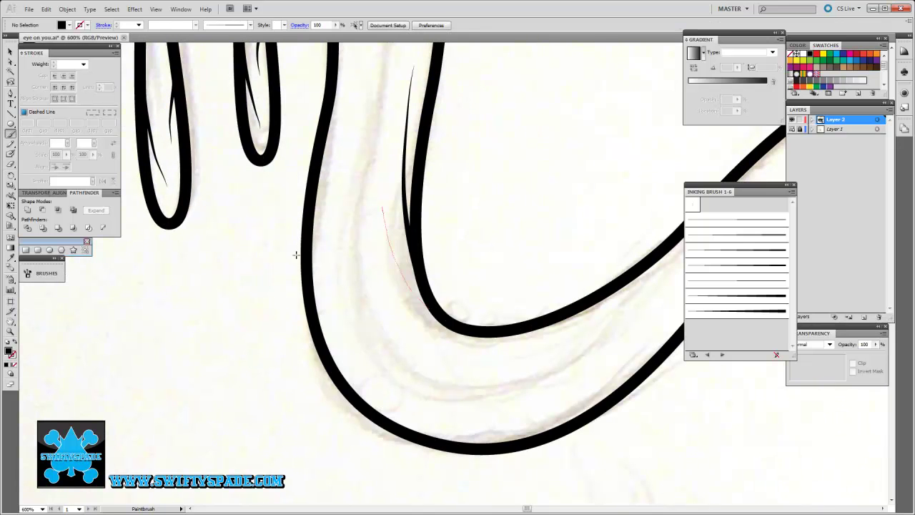
pyautogui.keyDown('ctrl'); pyautogui.click(292, 284); pyautogui.keyUp('ctrl')
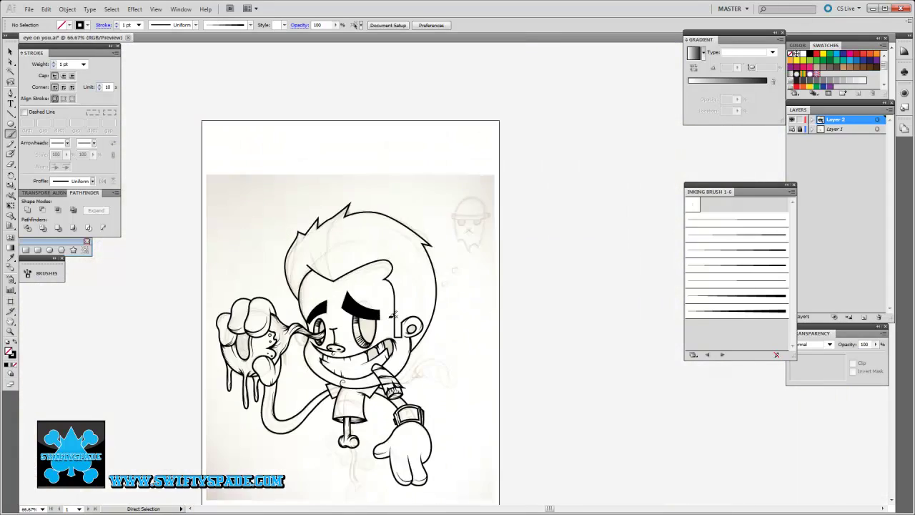
# Step: Draw the tie's 4 pt outline out from the collar and reshape its inner curve
pyautogui.click(83, 63)
pyautogui.click(80, 86)
pyautogui.moveTo(474, 150); pyautogui.dragTo(591, 153)
pyautogui.moveTo(428, 304); pyautogui.dragTo(363, 216)
pyautogui.moveTo(526, 278); pyautogui.dragTo(492, 286)
pyautogui.moveTo(384, 127); pyautogui.dragTo(343, 120)
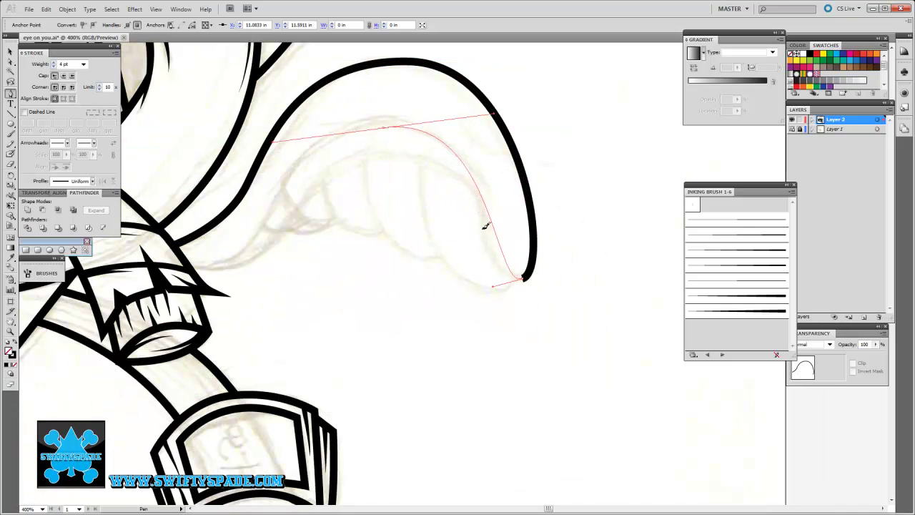
pyautogui.moveTo(257, 231); pyautogui.dragTo(232, 257)
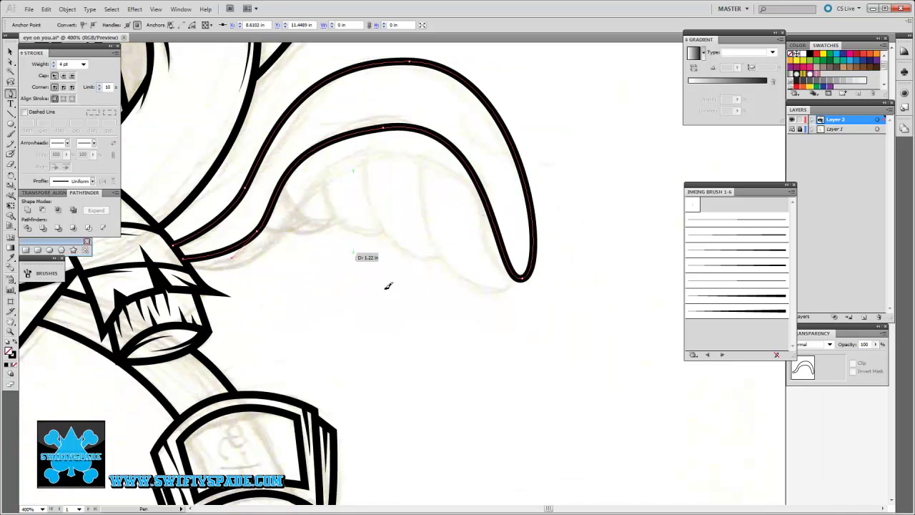
pyautogui.moveTo(465, 302); pyautogui.dragTo(532, 351)
pyautogui.press('a')
pyautogui.moveTo(336, 191); pyautogui.dragTo(358, 175)
pyautogui.click(537, 163)
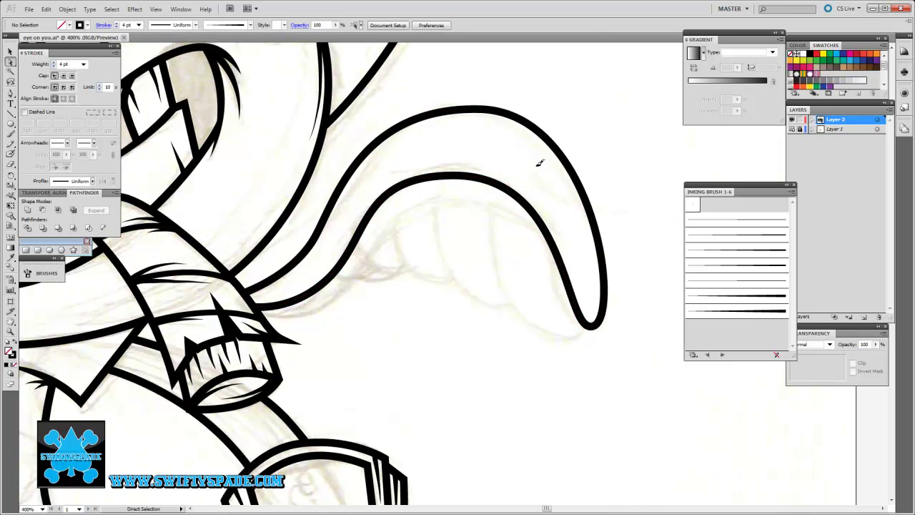
# Step: Add three curved stripe lines inside the tie
pyautogui.click(578, 316)
pyautogui.moveTo(501, 187); pyautogui.dragTo(527, 147)
pyautogui.keyDown('ctrl'); pyautogui.click(354, 222); pyautogui.keyUp('ctrl')
pyautogui.click(547, 292)
pyautogui.moveTo(442, 175); pyautogui.dragTo(412, 143)
pyautogui.moveTo(301, 249); pyautogui.dragTo(386, 279)
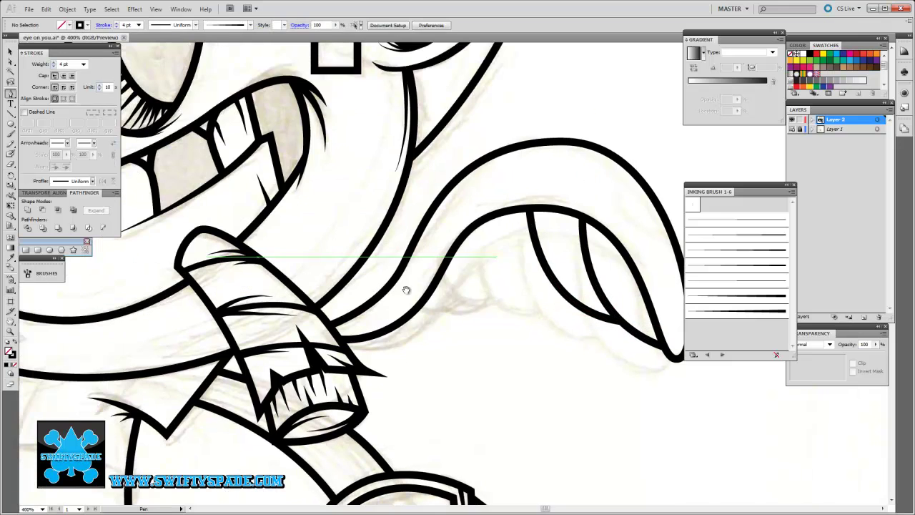
pyautogui.moveTo(613, 318); pyautogui.dragTo(536, 173)
pyautogui.keyDown('ctrl'); pyautogui.click(536, 174); pyautogui.keyUp('ctrl')
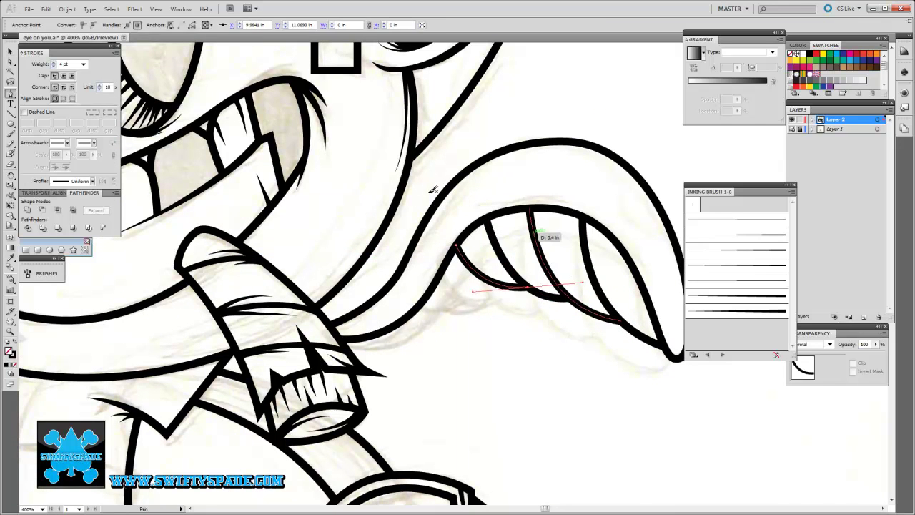
# Step: Trace the tie's lower edge with a thick line
pyautogui.moveTo(530, 289); pyautogui.dragTo(440, 270)
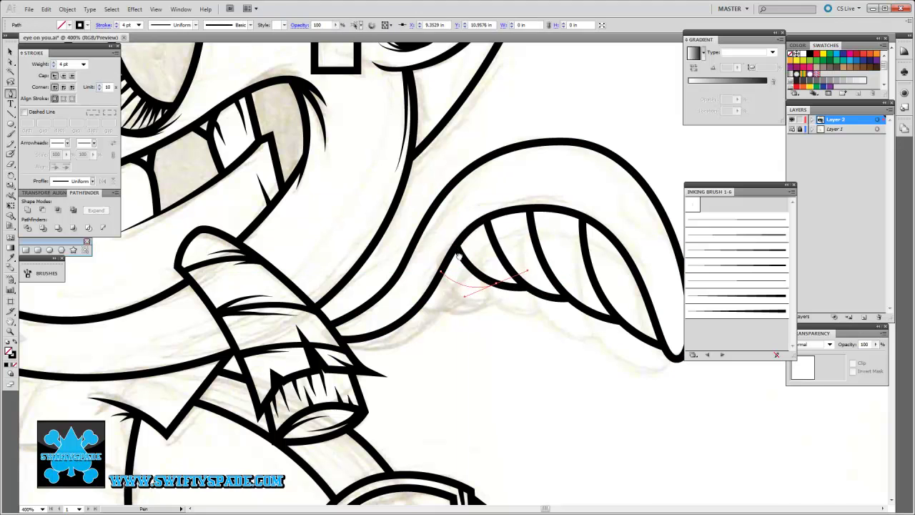
pyautogui.keyDown('ctrl'); pyautogui.click(351, 238); pyautogui.keyUp('ctrl')
pyautogui.moveTo(517, 231)
pyautogui.mouseDown()
pyautogui.moveTo(408, 225)
pyautogui.moveTo(327, 261)
pyautogui.mouseUp()
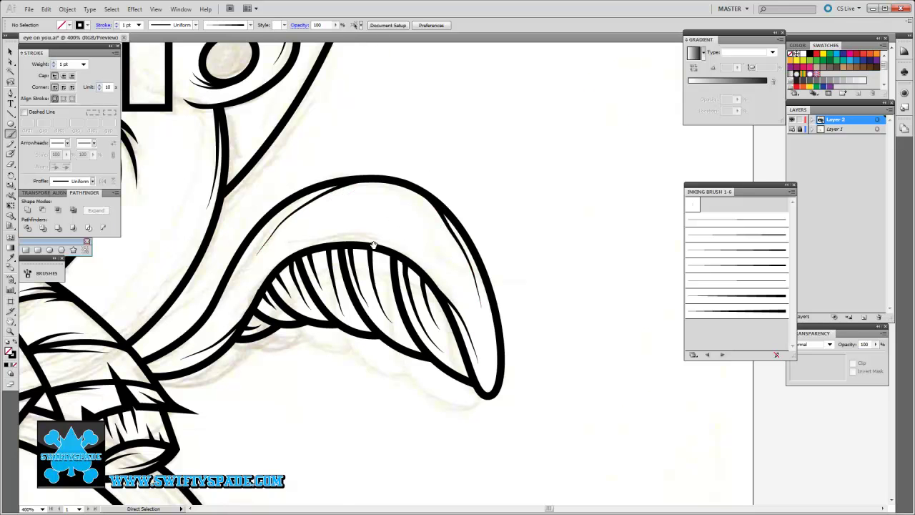
# Step: Zoom in on the tie and paint a thin hatch line along its lower edge
pyautogui.hotkey('ctrl', '-')
pyautogui.hotkey('ctrl', '+')
pyautogui.hotkey('ctrl', '+')
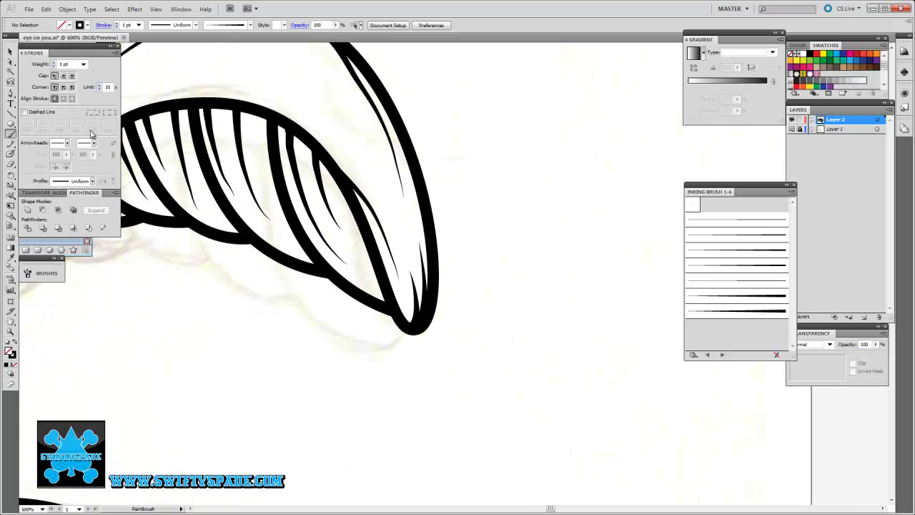
pyautogui.scroll(3, 346, 368)
pyautogui.hscroll(-5, 347, 368)
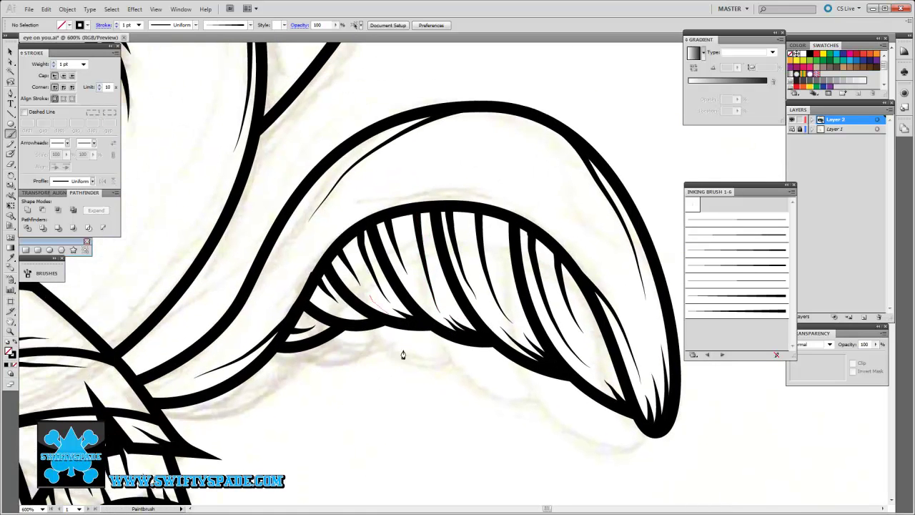
pyautogui.moveTo(405, 305); pyautogui.dragTo(290, 325)
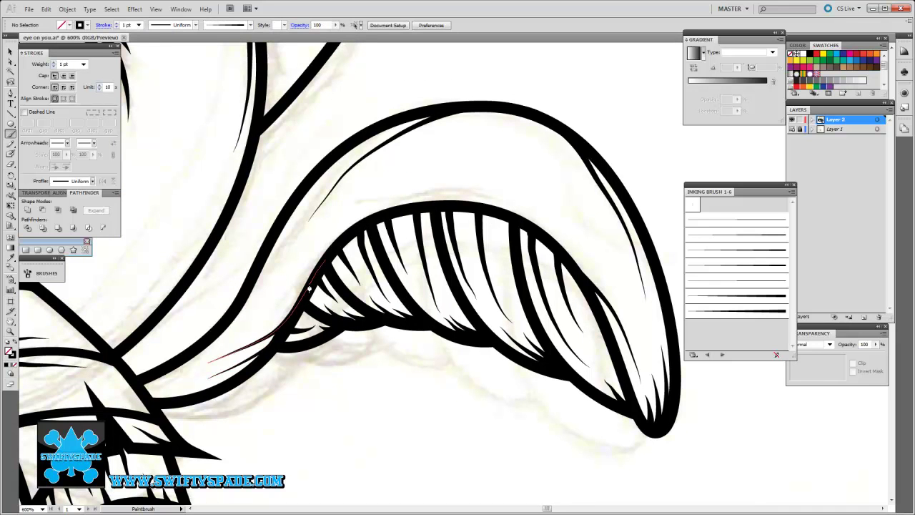
# Step: Hide the sketch template, then select all the line art and expand it
pyautogui.hotkey('ctrl', '0')
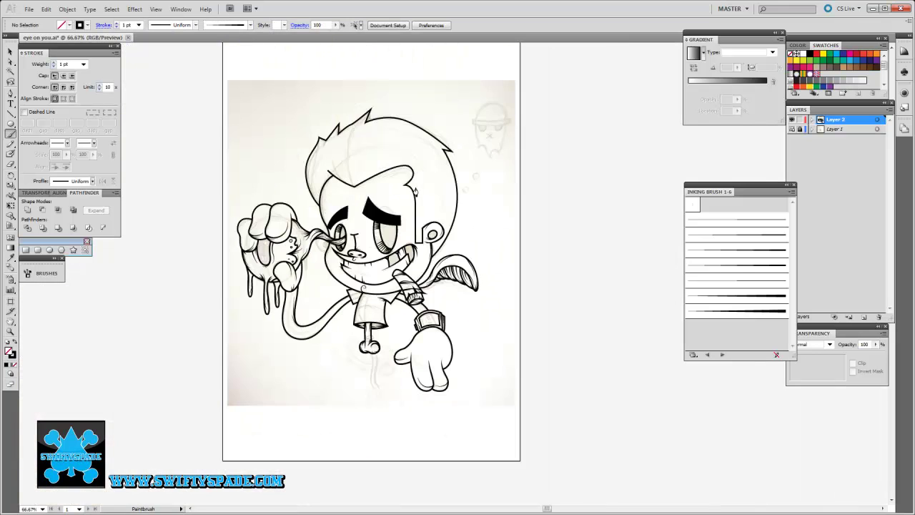
pyautogui.moveTo(373, 138); pyautogui.dragTo(411, 136)
pyautogui.hotkey('ctrl', 'shift', 'w')
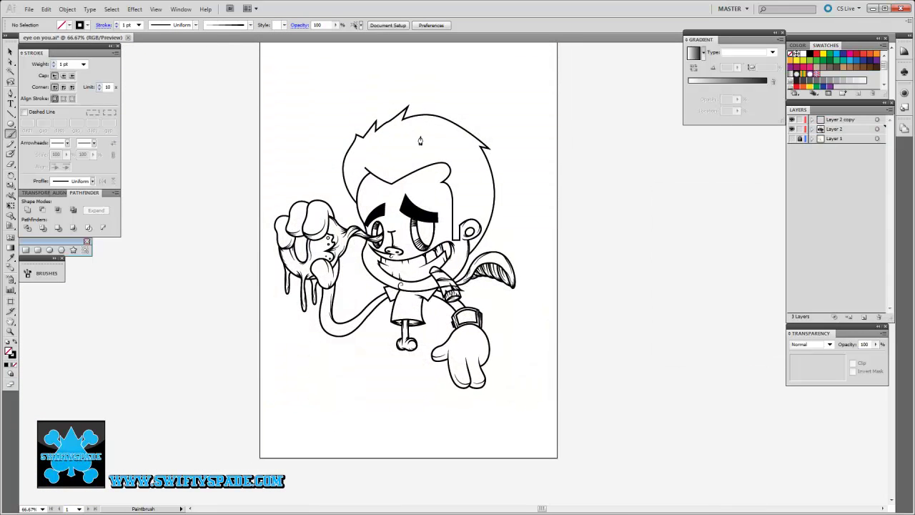
pyautogui.hotkey('ctrl', 'a')
pyautogui.hotkey('alt', 'o')
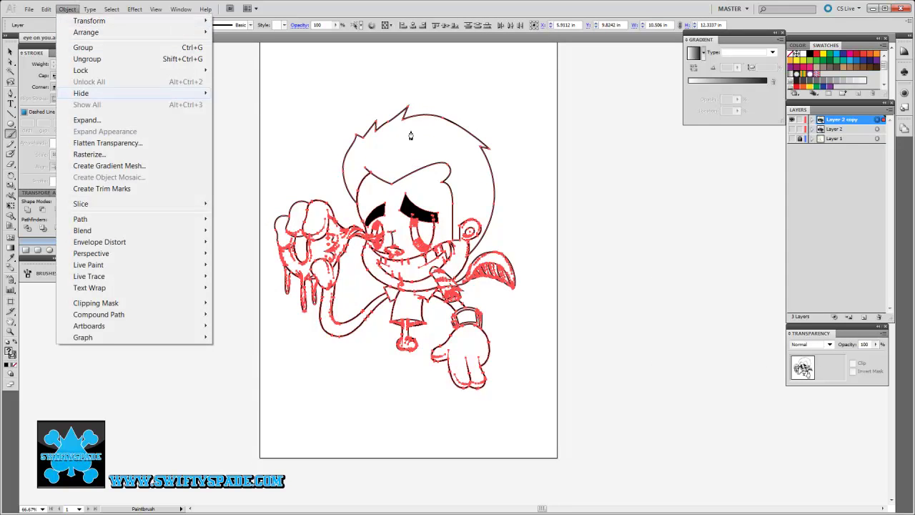
pyautogui.press('e')
pyautogui.press('Return')
pyautogui.hotkey('ctrl', 'shift', 'a')
pyautogui.hotkey('ctrl', '+')
pyautogui.hotkey('ctrl', '+')
pyautogui.hotkey('ctrl', '+')
pyautogui.hotkey('ctrl', '-')
pyautogui.hotkey('ctrl', '-')
pyautogui.hotkey('ctrl', '-')
pyautogui.press('-')
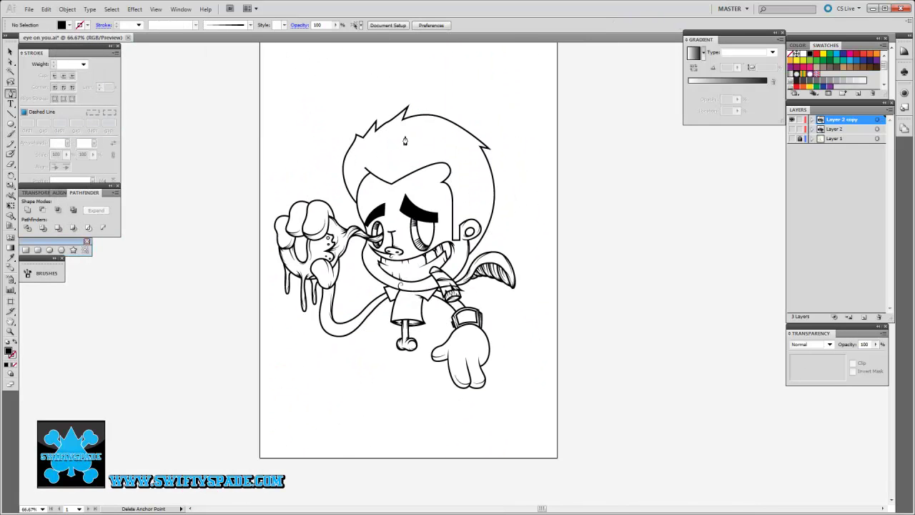
# Step: Convert all the artwork into a Live Paint group and pick the Live Paint Bucket
pyautogui.hotkey('ctrl', 'a')
pyautogui.hotkey('alt', 'o')
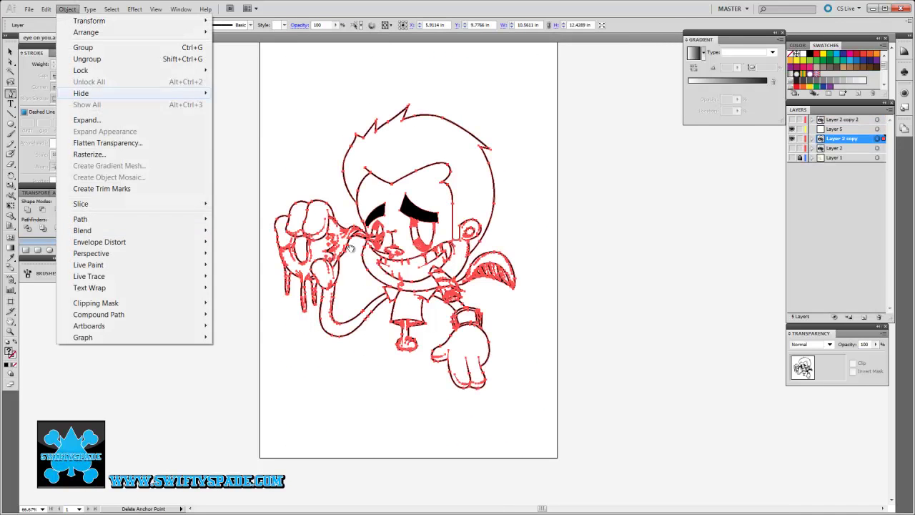
pyautogui.click(293, 262)
pyautogui.hotkey('ctrl', 'shift', 'a')
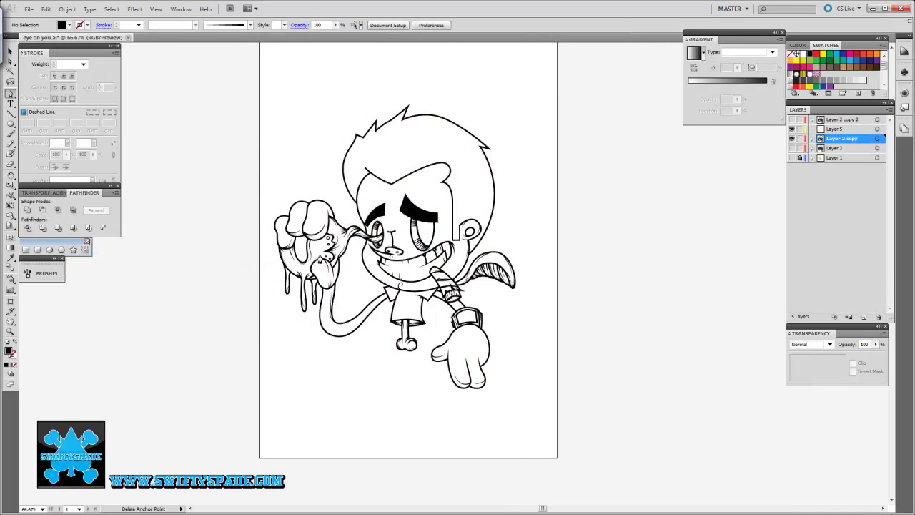
pyautogui.click(10, 215)
# Step: Choose a hot magenta fill and paint the goo and its drip magenta
pyautogui.hotkey('ctrl', '+')
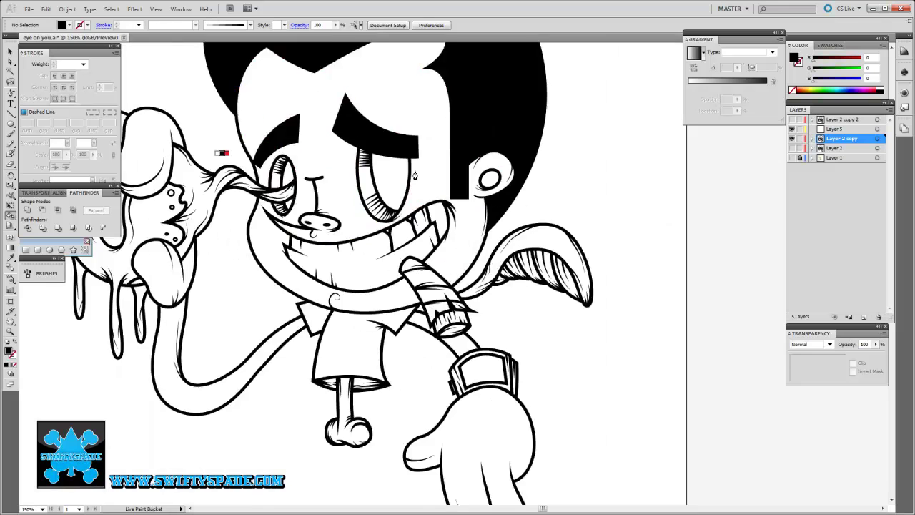
pyautogui.hotkey('ctrl', '+')
pyautogui.moveTo(371, 212); pyautogui.dragTo(457, 203)
pyautogui.press('Return')
pyautogui.click(286, 290)
pyautogui.click(222, 375)
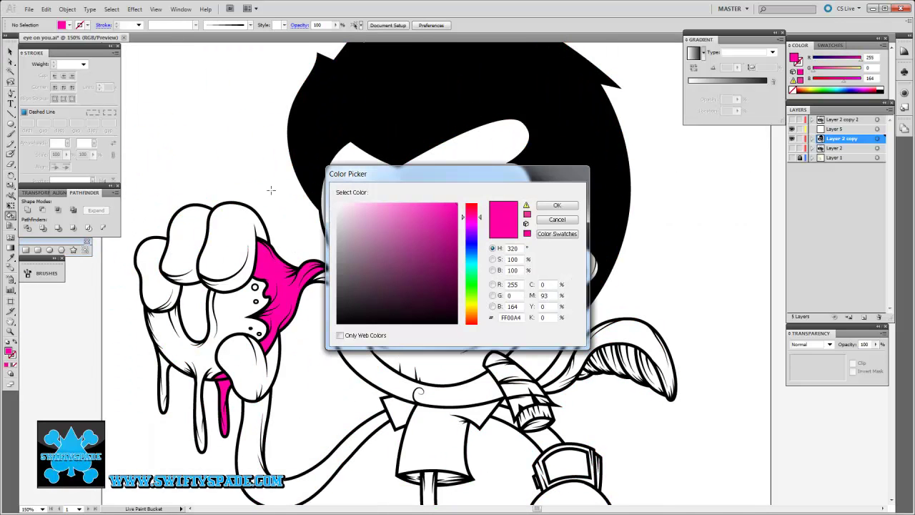
pyautogui.press('Escape')
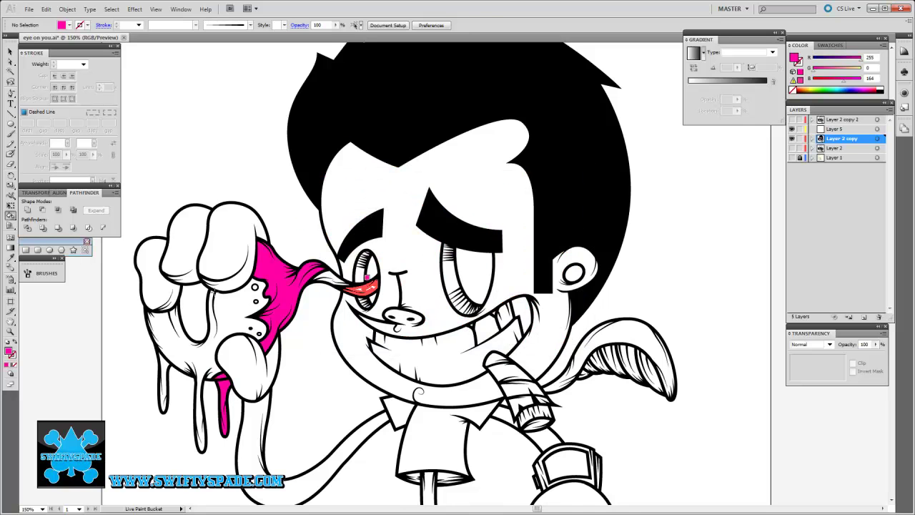
# Step: Fill the eyeball socket black, the eyeball light grey, and the face, hand and arm peach
pyautogui.click(194, 325)
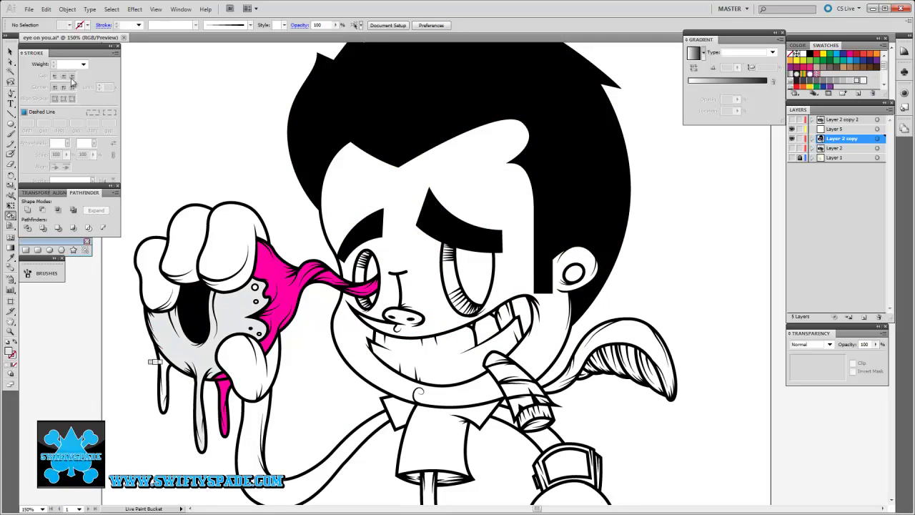
pyautogui.click(217, 319)
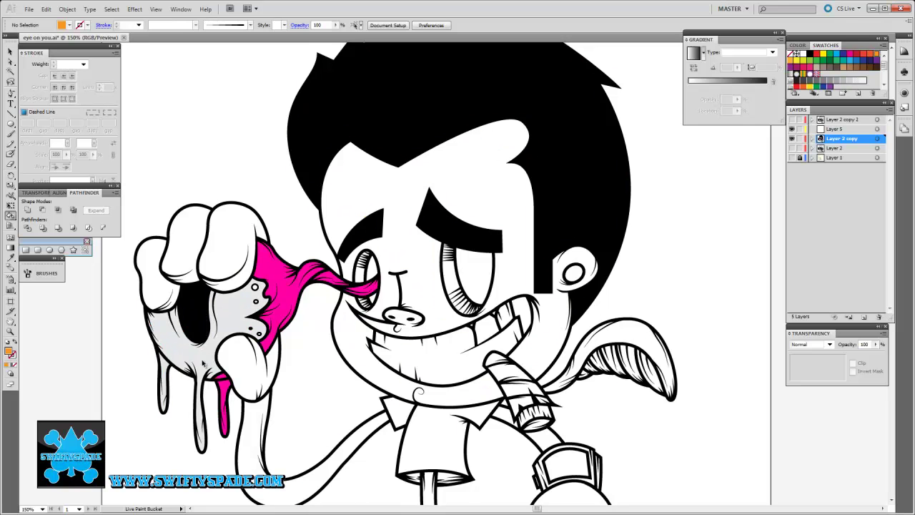
pyautogui.click(457, 207)
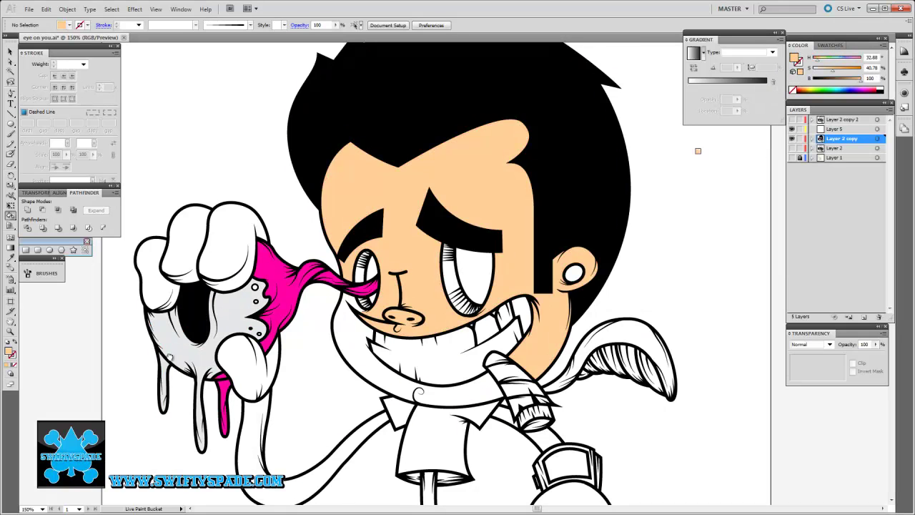
pyautogui.click(236, 368)
pyautogui.click(214, 235)
pyautogui.click(157, 272)
pyautogui.click(308, 477)
# Step: Fill the right eye's lash areas and lower lash gaps tan
pyautogui.moveTo(308, 476); pyautogui.dragTo(244, 371)
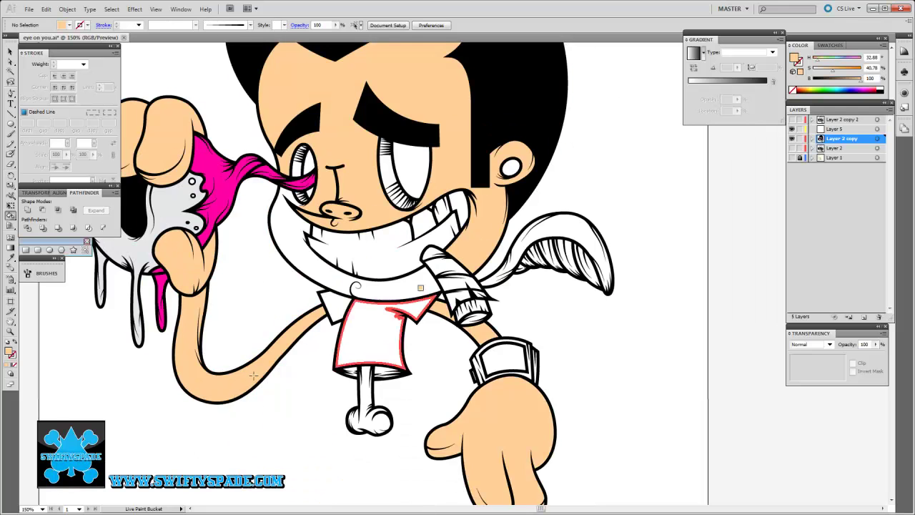
pyautogui.scroll(2, 254, 375)
pyautogui.scroll(1, 411, 408)
pyautogui.hotkey('ctrl', '+')
pyautogui.hotkey('ctrl', '+')
pyautogui.hotkey('ctrl', '+')
pyautogui.click(392, 286)
pyautogui.click(428, 330)
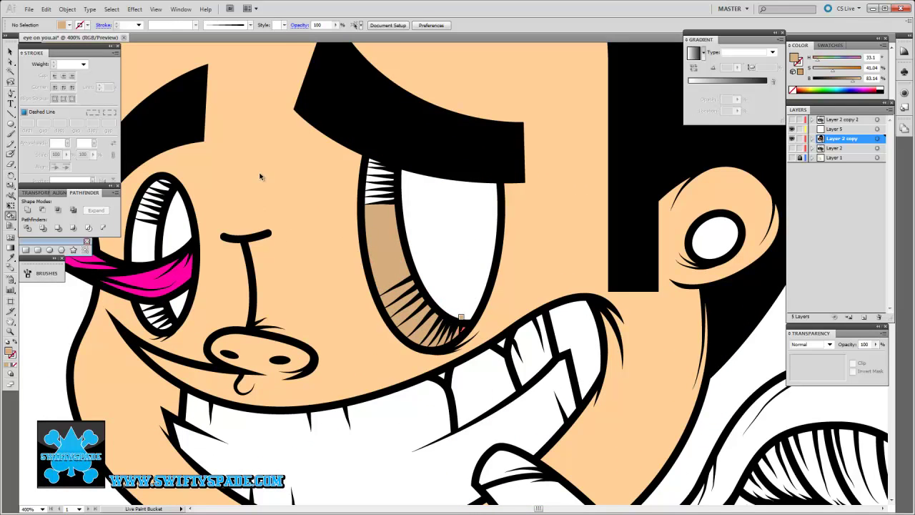
pyautogui.hotkey('ctrl', '+')
pyautogui.hotkey('ctrl', '+')
pyautogui.scroll(-5, 337, 250)
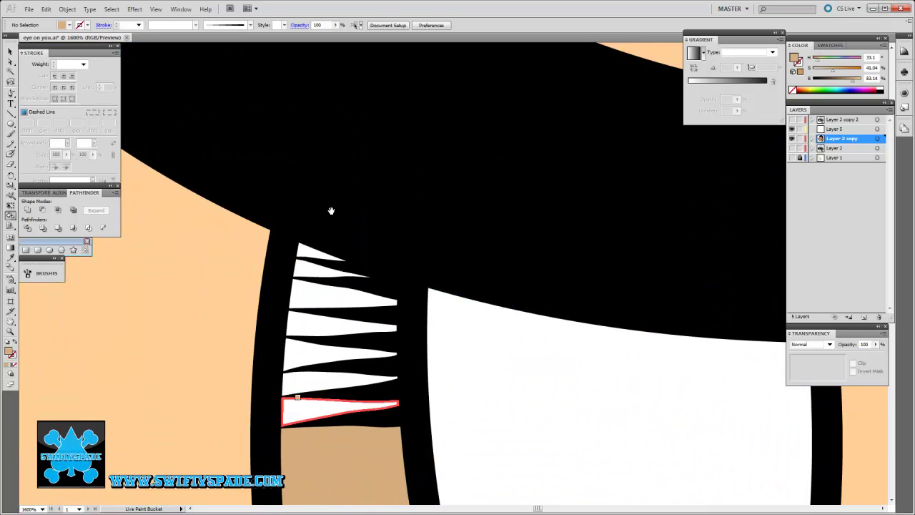
pyautogui.moveTo(300, 400); pyautogui.dragTo(315, 247)
pyautogui.hotkey('ctrl', '-')
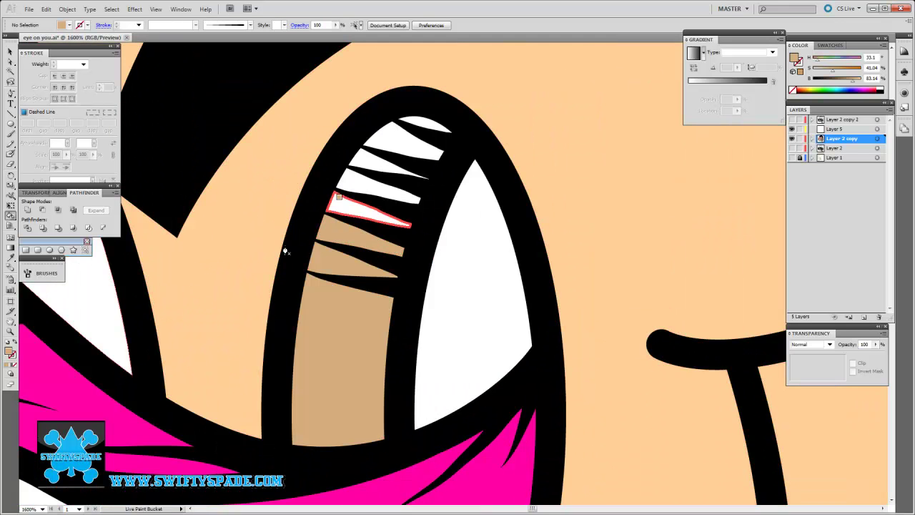
pyautogui.hotkey('ctrl', '-')
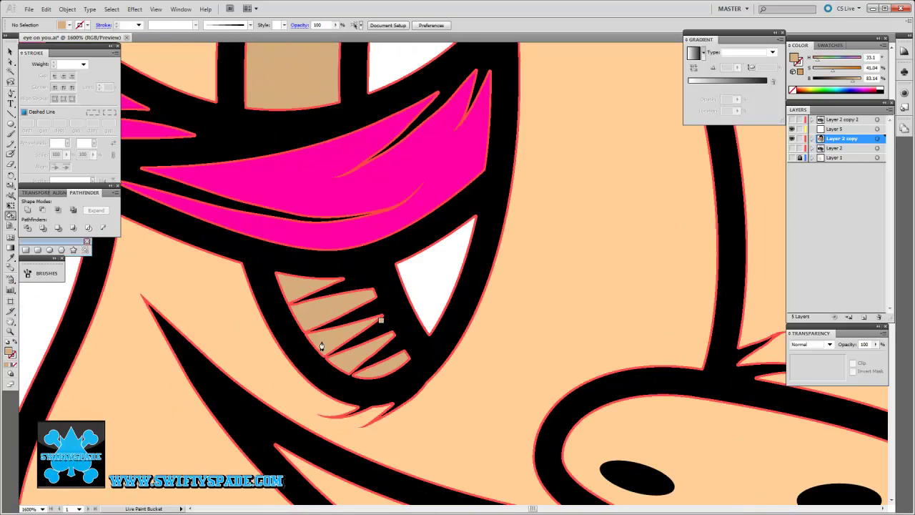
pyautogui.hotkey('ctrl', '-')
# Step: Fill the inner ear tan, and the gaps between the teeth and the eye's interior black
pyautogui.press('k')
pyautogui.click(531, 250)
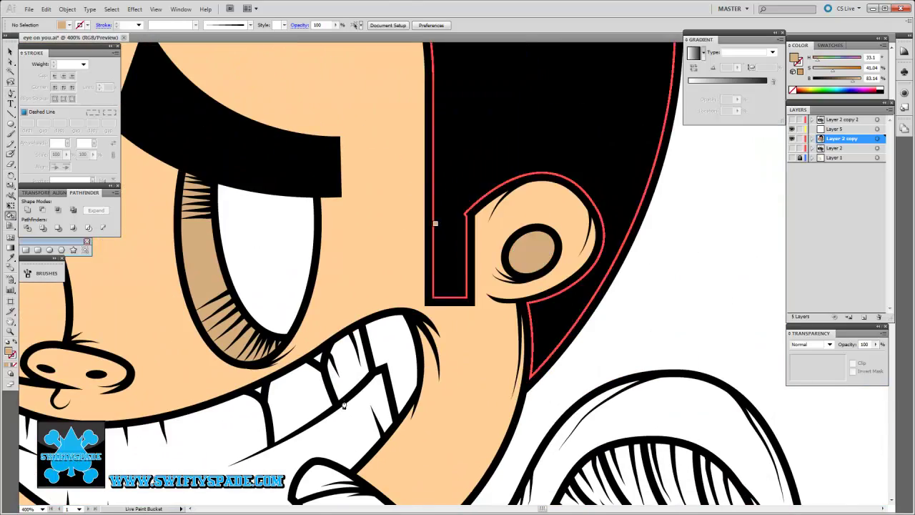
pyautogui.hotkey('ctrl', '0')
pyautogui.hotkey('ctrl', '+')
pyautogui.hotkey('ctrl', '+')
pyautogui.hotkey('ctrl', '+')
pyautogui.keyDown('alt'); pyautogui.click(411, 300); pyautogui.keyUp('alt')
pyautogui.click(393, 325)
pyautogui.click(322, 361)
pyautogui.click(297, 236)
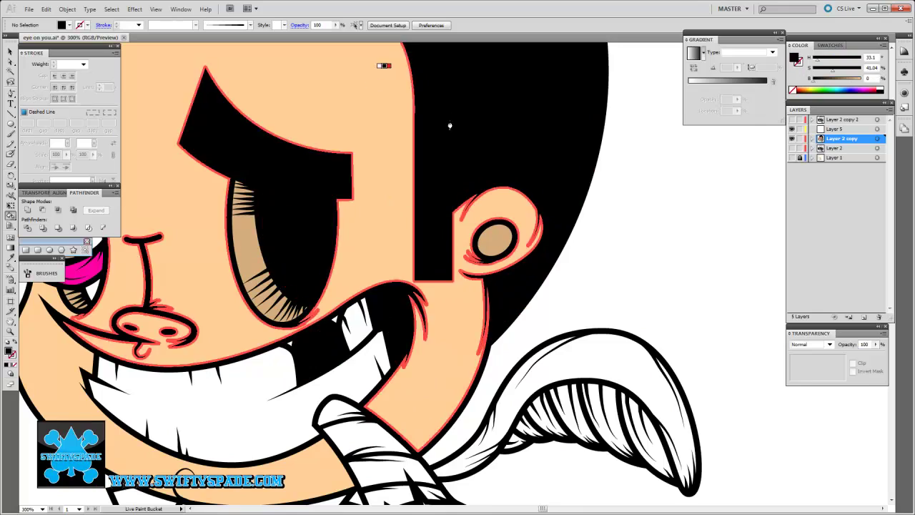
pyautogui.moveTo(272, 80); pyautogui.dragTo(465, 84)
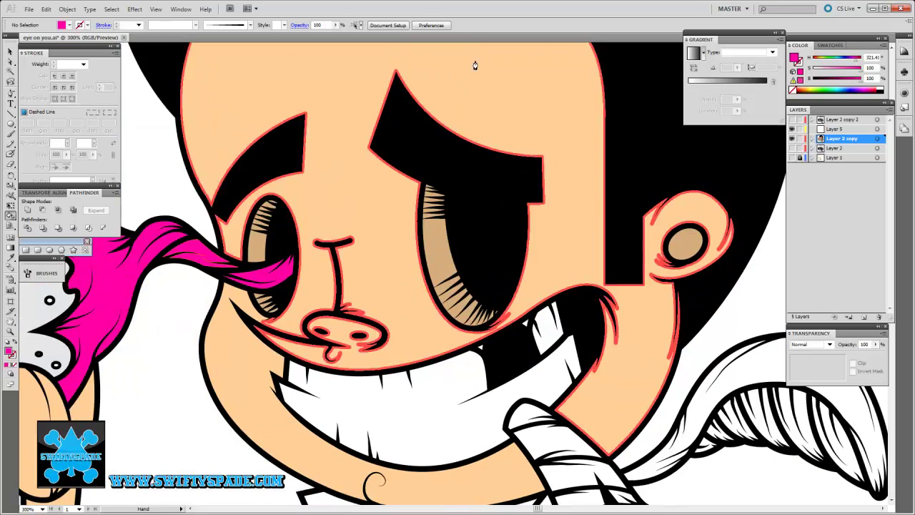
pyautogui.moveTo(574, 258); pyautogui.dragTo(448, 210)
# Step: Fill the shirt blue and the shorts dark blue
pyautogui.keyDown('alt'); pyautogui.click(143, 222); pyautogui.keyUp('alt')
pyautogui.moveTo(286, 400); pyautogui.dragTo(372, 243)
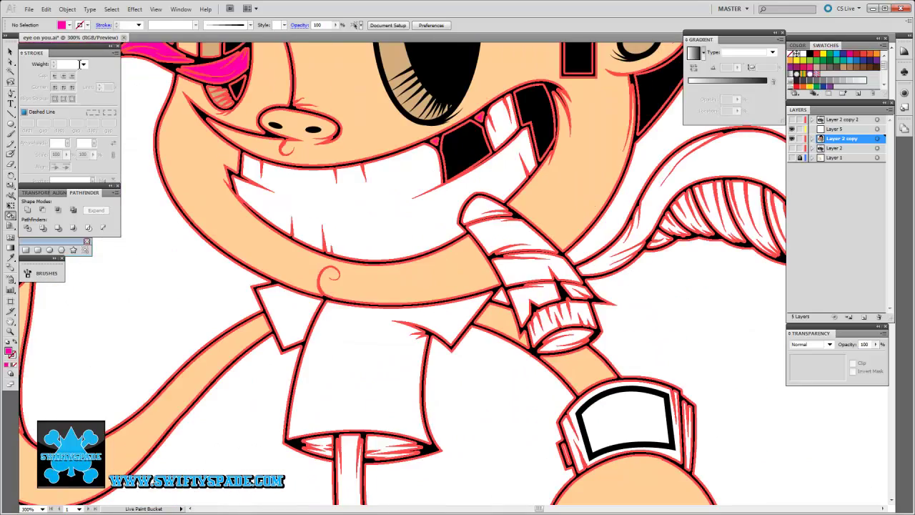
pyautogui.click(836, 60)
pyautogui.click(365, 396)
pyautogui.press('Right')
pyautogui.click(386, 449)
pyautogui.moveTo(386, 371); pyautogui.dragTo(316, 239)
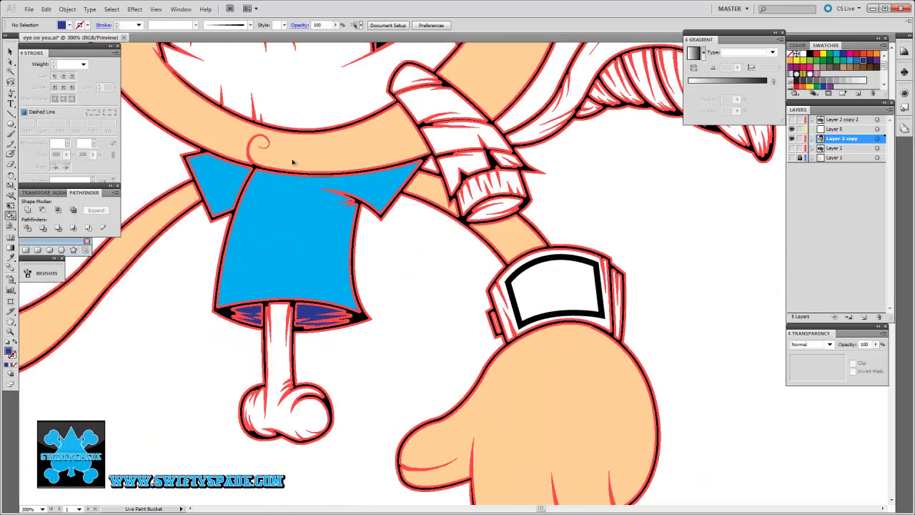
# Step: Fill the watch screen green, then re-center the character in view
pyautogui.press('F6')
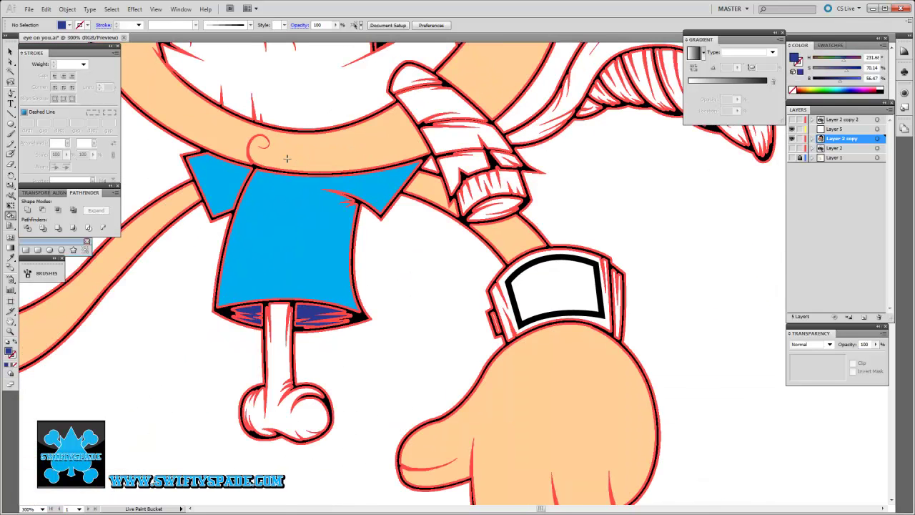
pyautogui.press('Right')
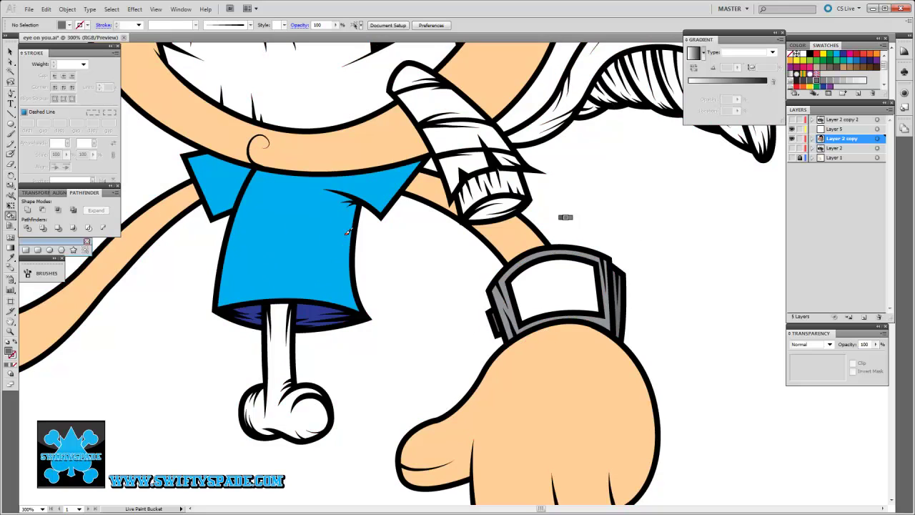
pyautogui.click(554, 286)
pyautogui.moveTo(163, 430); pyautogui.dragTo(332, 334)
pyautogui.scroll(3, 332, 334)
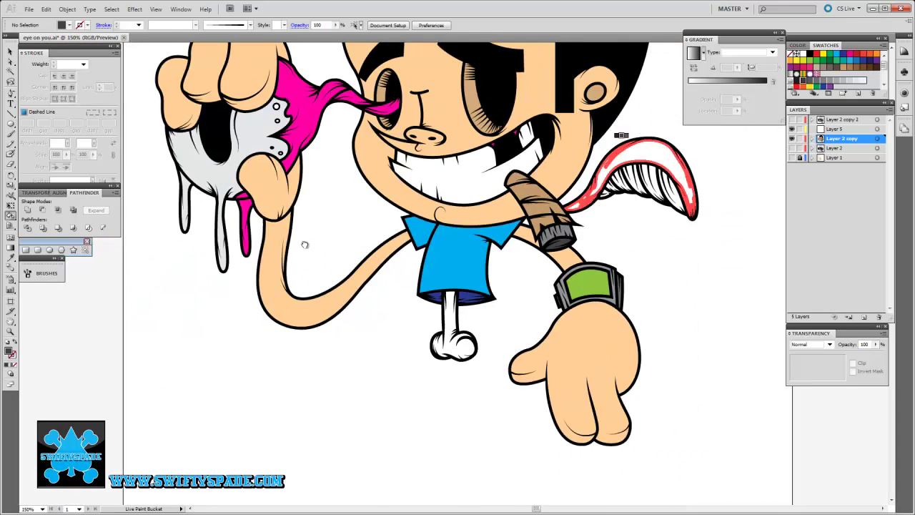
pyautogui.scroll(-2, 296, 384)
pyautogui.scroll(-1, 302, 363)
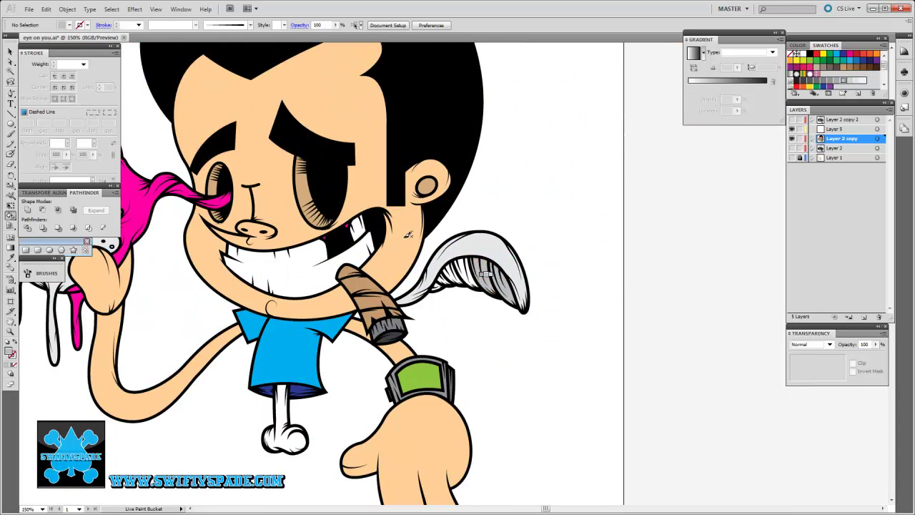
pyautogui.moveTo(235, 325); pyautogui.dragTo(356, 286)
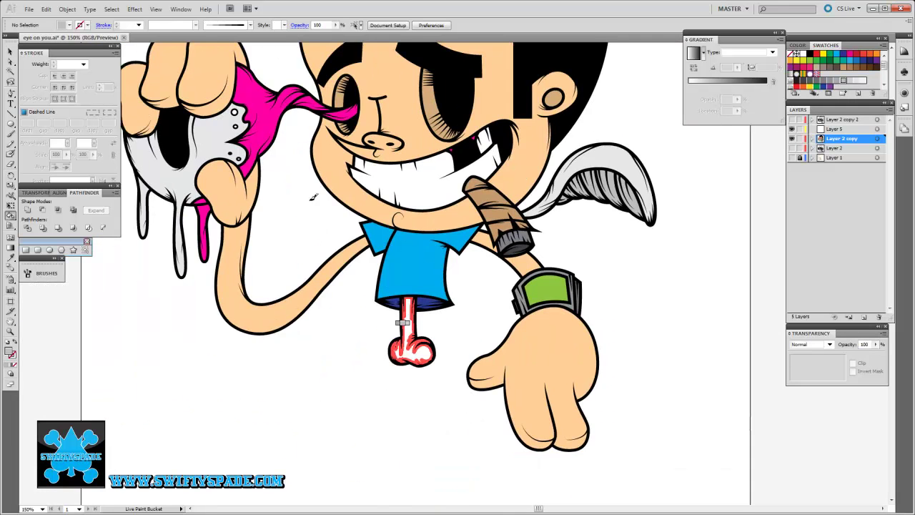
pyautogui.scroll(2, 356, 286)
pyautogui.scroll(1, 356, 286)
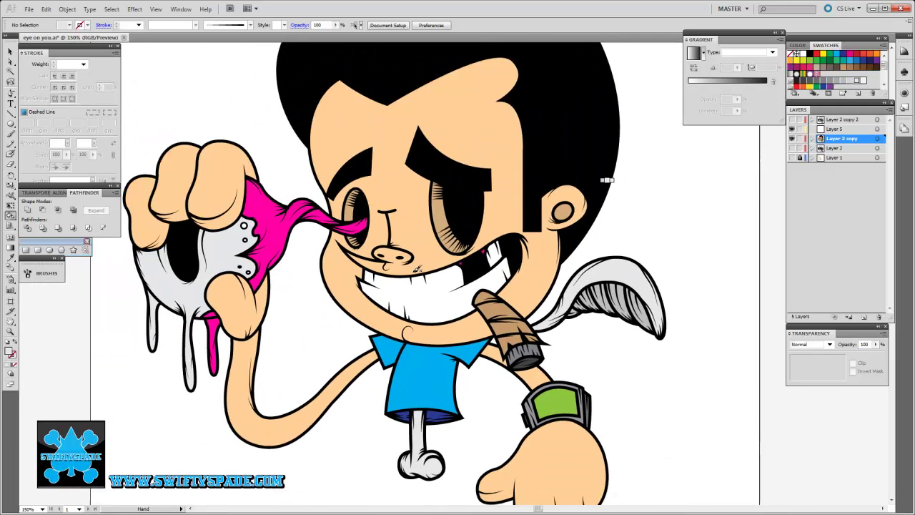
pyautogui.scroll(1, 356, 286)
pyautogui.scroll(5, 483, 219)
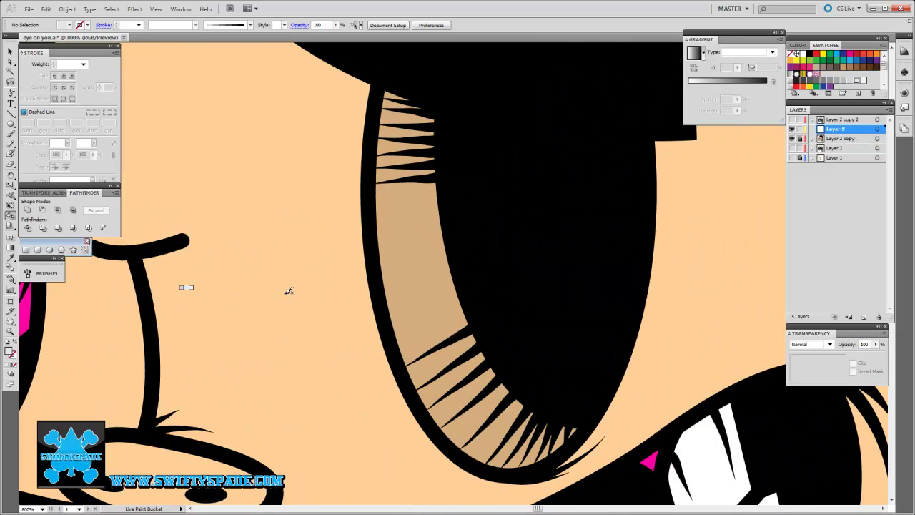
# Step: Close a dark grey highlight stripe on the iris and remove the stray anchor point
pyautogui.click(378, 322)
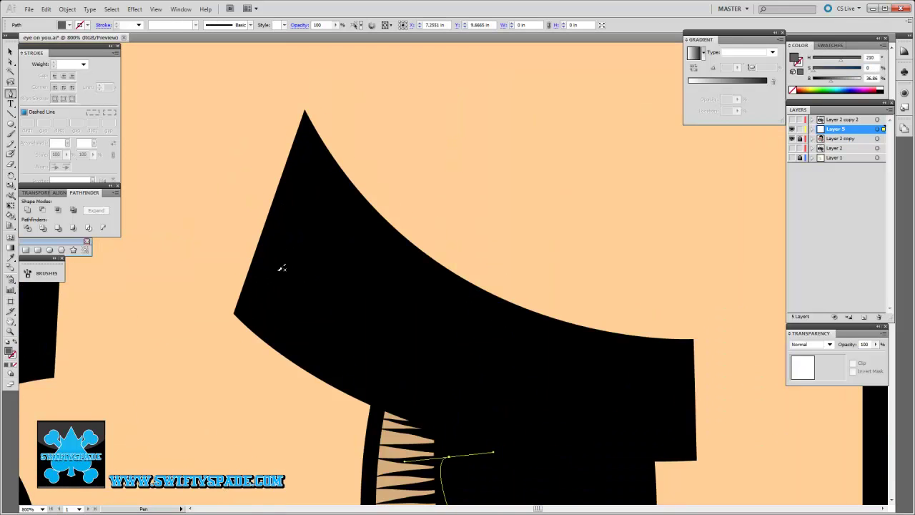
pyautogui.scroll(-2, 275, 288)
pyautogui.scroll(-4, 272, 268)
pyautogui.scroll(2, 422, 179)
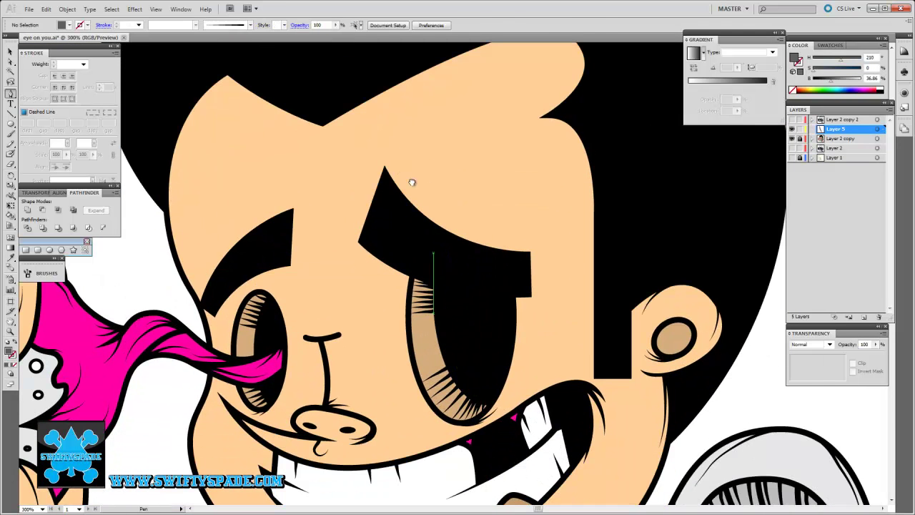
pyautogui.click(439, 295)
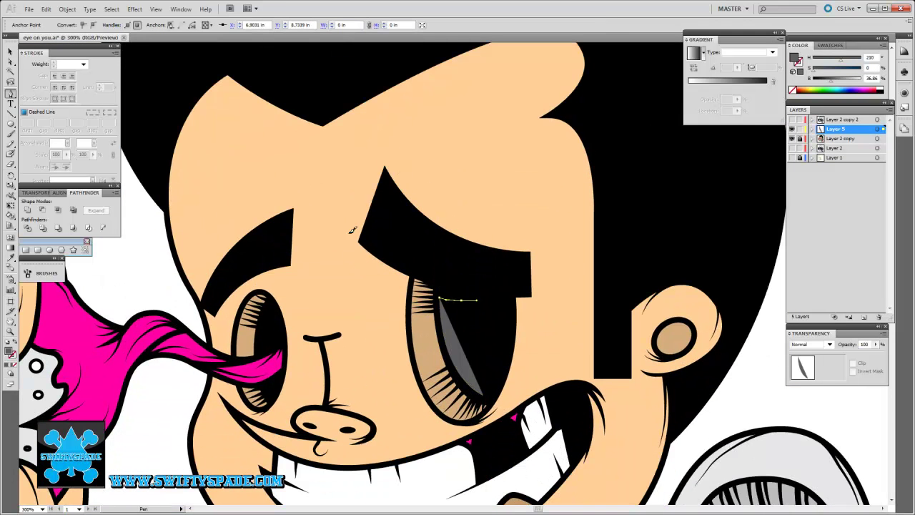
pyautogui.click(461, 301)
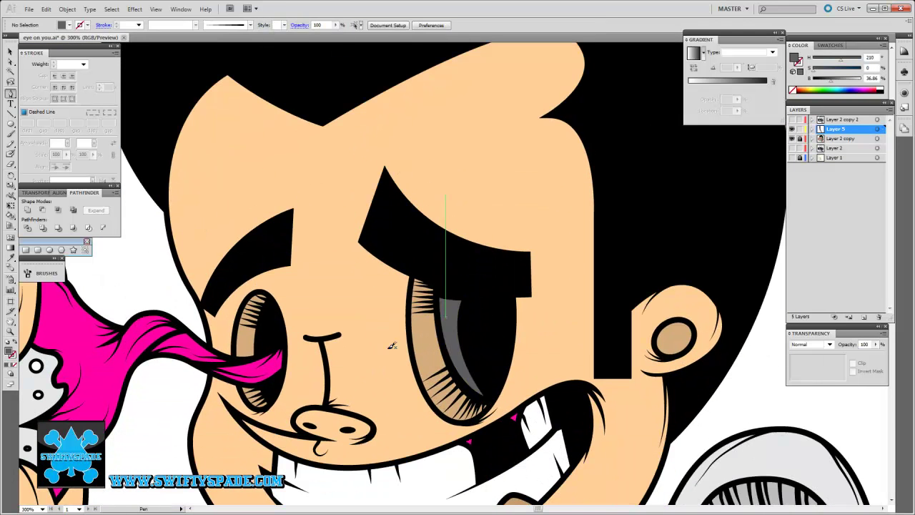
pyautogui.scroll(2, 386, 332)
pyautogui.moveTo(415, 374); pyautogui.dragTo(373, 302)
pyautogui.hotkey('ctrl', 'z')
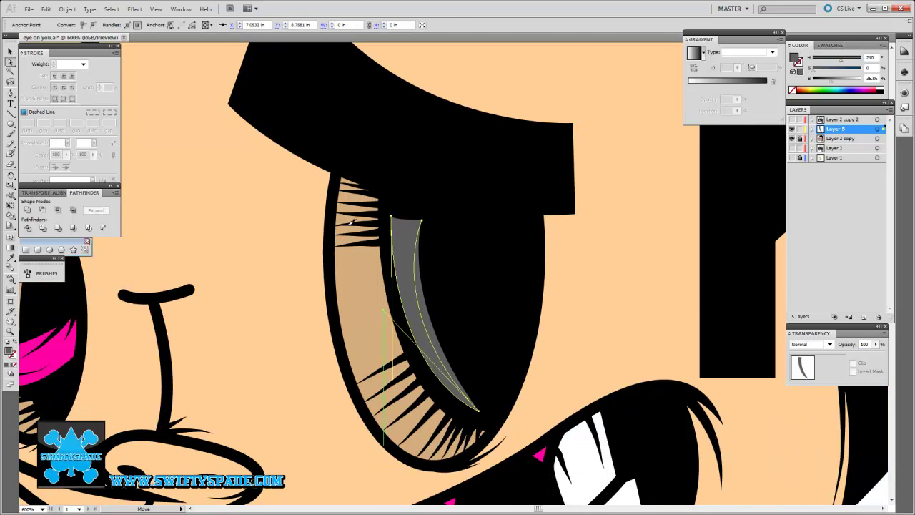
# Step: Set the grey highlight stripe's opacity to 46%
pyautogui.write('46')
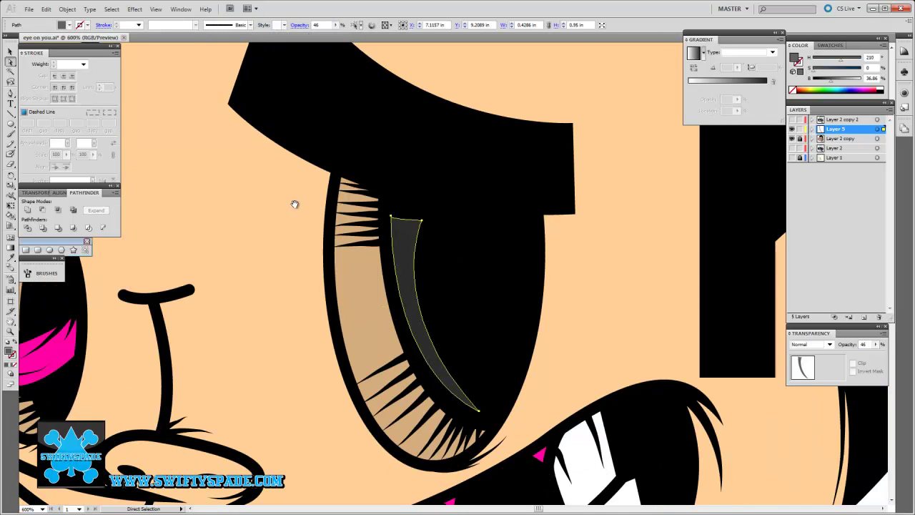
pyautogui.press('Return')
pyautogui.hotkey('ctrl', 'shift', 'a')
pyautogui.hotkey('ctrl', '0')
pyautogui.scroll(5, 323, 93)
pyautogui.moveTo(323, 93); pyautogui.dragTo(301, 40)
# Step: Draw a small ellipse on the iris, eyedropper its 46% opacity, and unite both highlights
pyautogui.press('l')
pyautogui.moveTo(415, 127); pyautogui.dragTo(465, 203)
pyautogui.press('i')
pyautogui.click(342, 152)
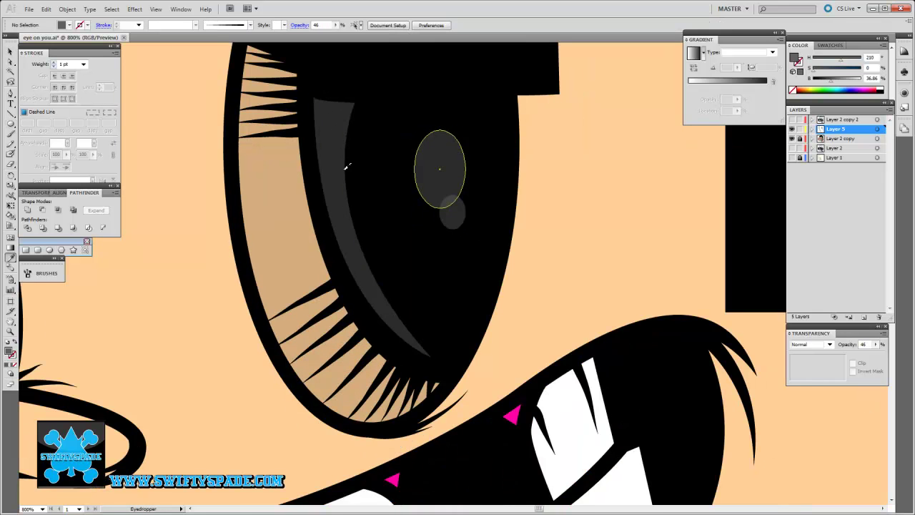
pyautogui.hotkey('ctrl', 'a')
pyautogui.hotkey('ctrl', '4')
pyautogui.hotkey('ctrl', 'shift', 'a')
pyautogui.hotkey('ctrl', '-')
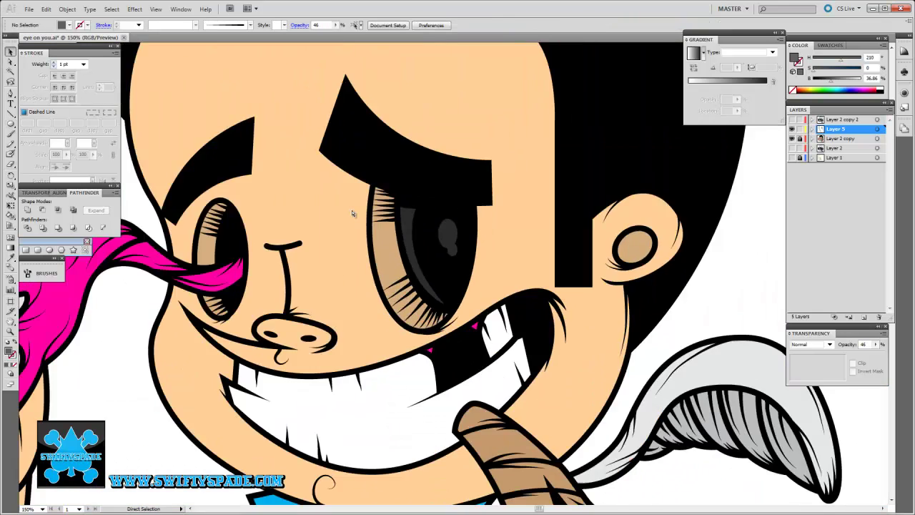
pyautogui.moveTo(353, 213); pyautogui.dragTo(743, 240)
pyautogui.scroll(3, 331, 99)
# Step: Draw a light-blue shading shape under the pink stripe at 47% opacity
pyautogui.press('i')
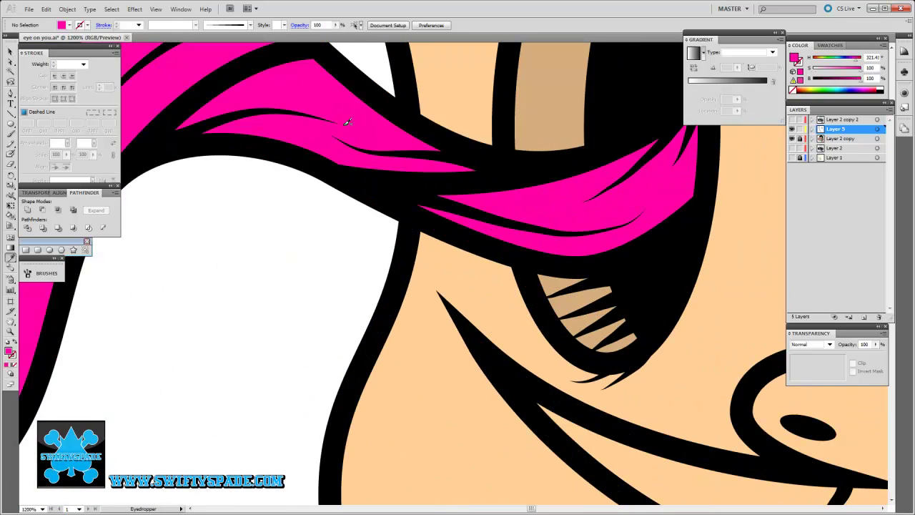
pyautogui.click(510, 106)
pyautogui.press('n')
pyautogui.moveTo(441, 211); pyautogui.dragTo(327, 236)
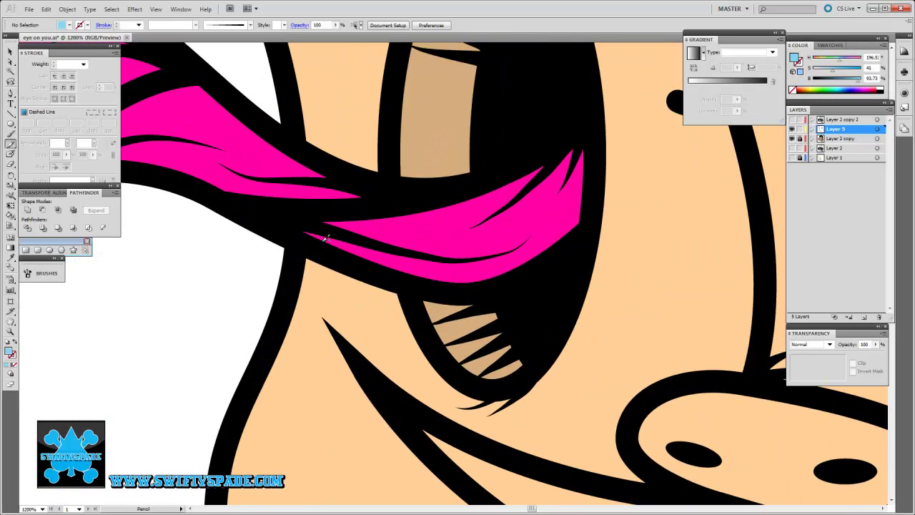
pyautogui.moveTo(392, 352); pyautogui.dragTo(378, 322)
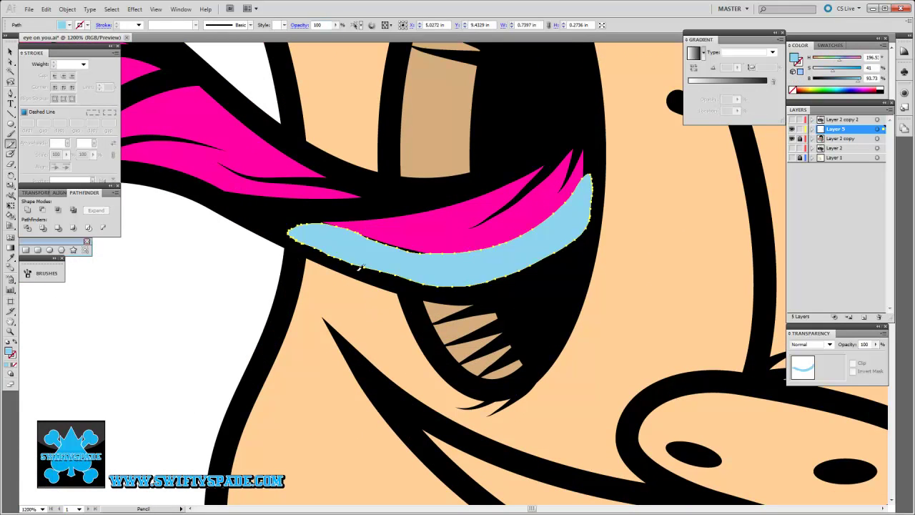
pyautogui.press('4')
pyautogui.press('7')
pyautogui.hotkey('ctrl', 'shift', 'a')
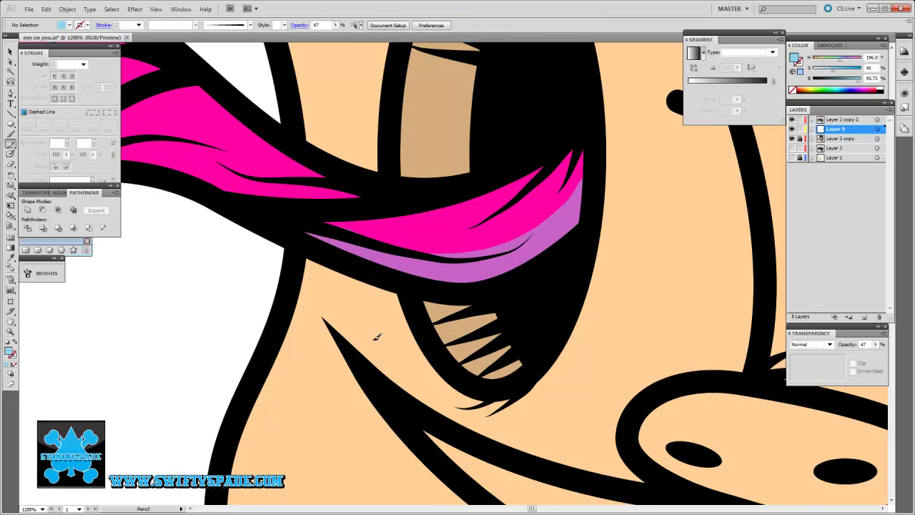
# Step: Draw a second light-blue shading shape under the tongue at 47% opacity
pyautogui.scroll(1, 379, 336)
pyautogui.moveTo(362, 274); pyautogui.dragTo(365, 309)
pyautogui.press('4')
pyautogui.press('7')
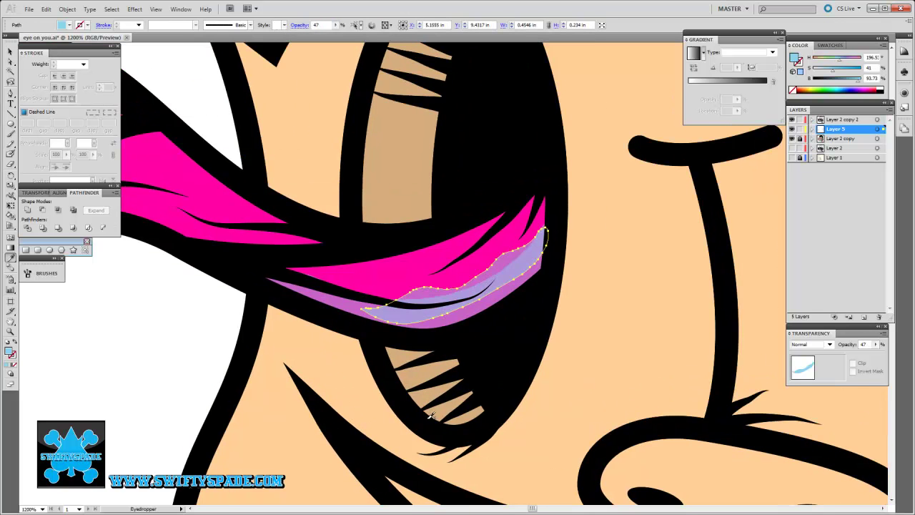
pyautogui.hotkey('ctrl', 'shift', 'a')
pyautogui.scroll(2, 377, 279)
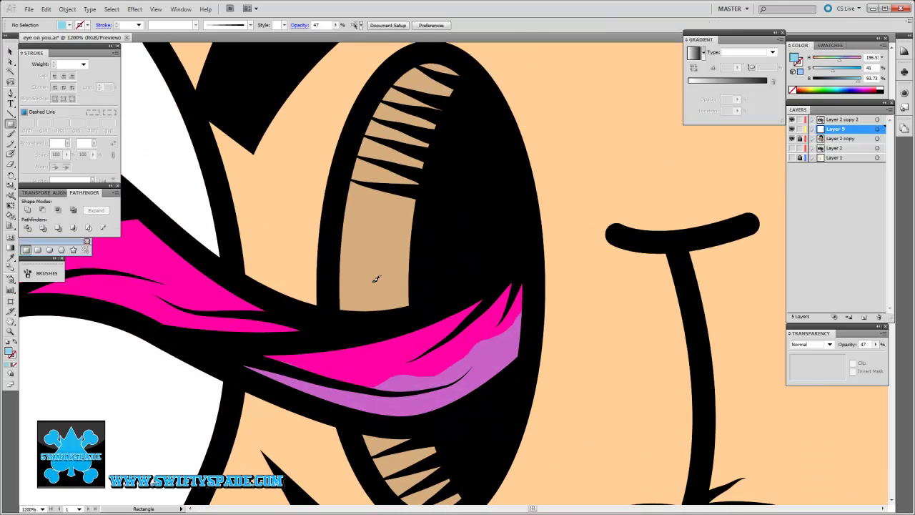
# Step: Eyedropper the tongue's pink onto both translucent shading shapes
pyautogui.press('n')
pyautogui.scroll(-1, 372, 257)
pyautogui.press('i')
pyautogui.hotkey('ctrl', 'z')
pyautogui.hotkey('ctrl', 'z')
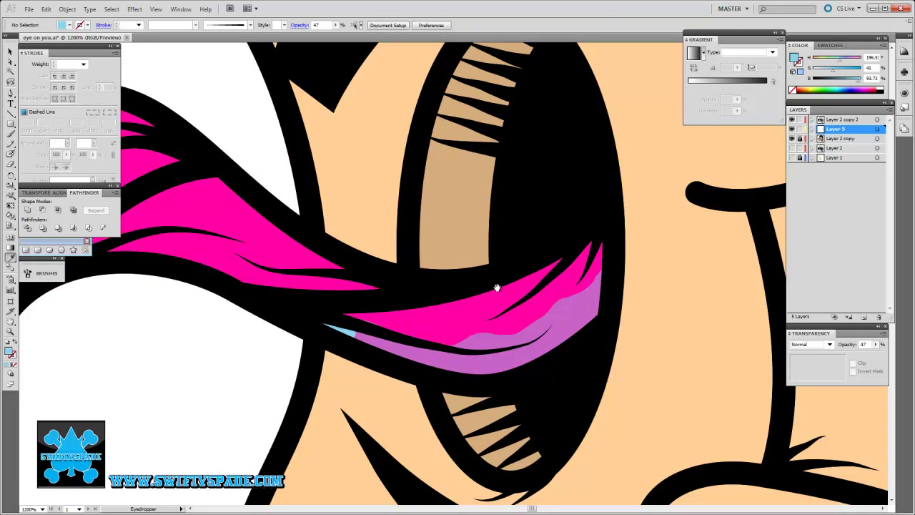
pyautogui.press('i')
pyautogui.hotkey('ctrl', 'z')
pyautogui.hotkey('ctrl', 'z')
pyautogui.hotkey('ctrl', 'z')
pyautogui.hotkey('ctrl', '0')
pyautogui.scroll(3, 443, 306)
# Step: Open the Brushes panel and Blend Brush Set library, then zoom to 800% near the eye
pyautogui.hotkey('alt', 'w')
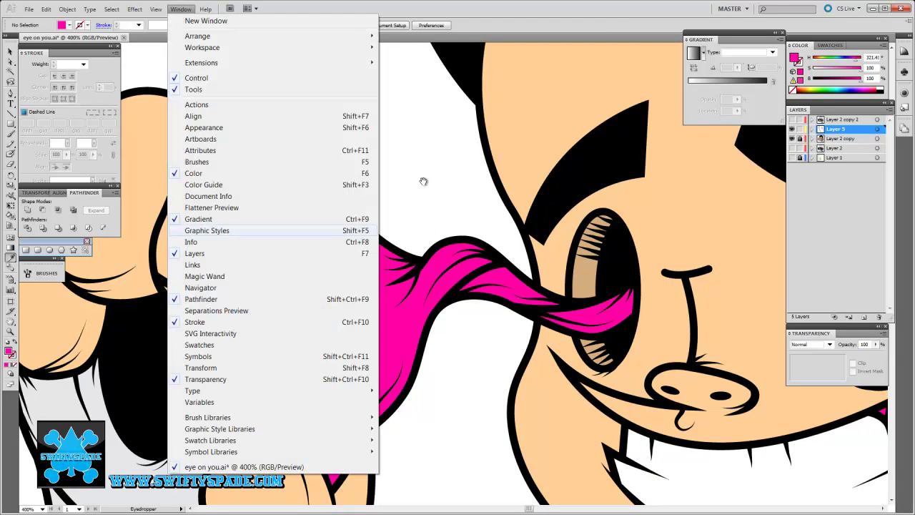
pyautogui.press('Up')
pyautogui.press('Up')
pyautogui.press('Up')
pyautogui.press('Return')
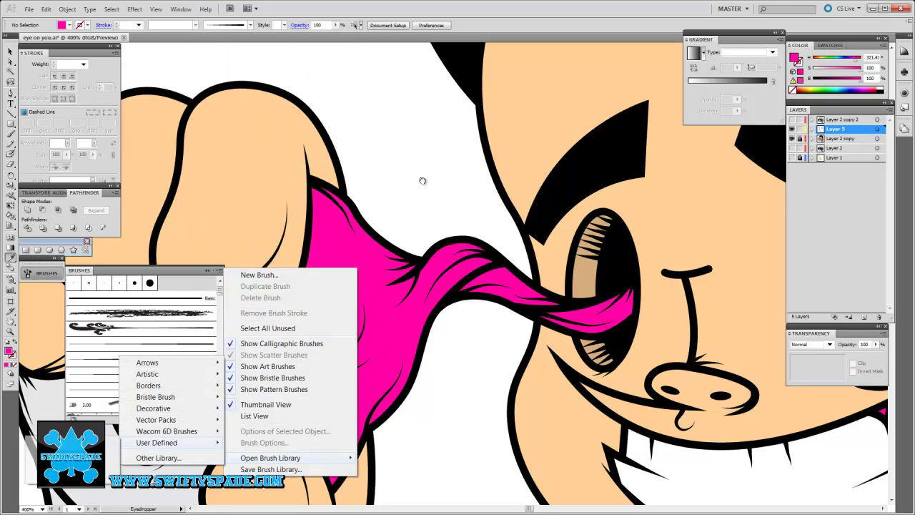
pyautogui.press('Escape')
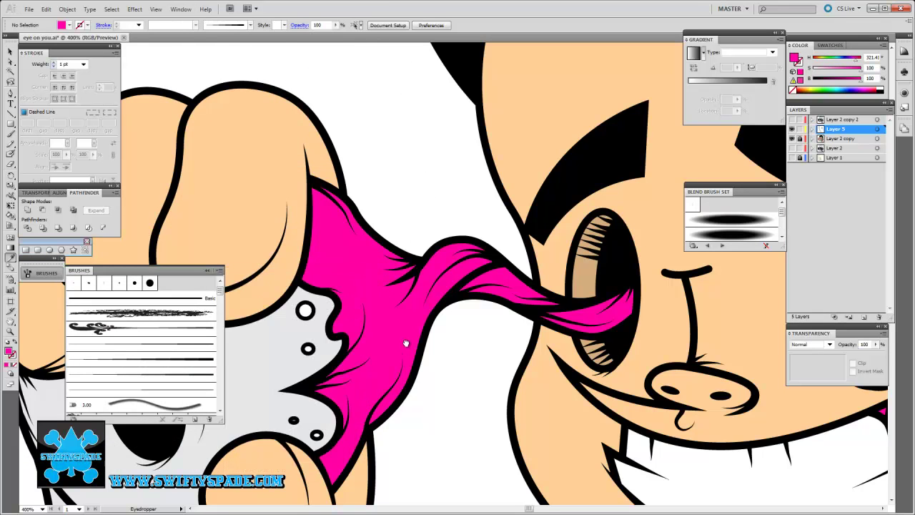
pyautogui.press('F5')
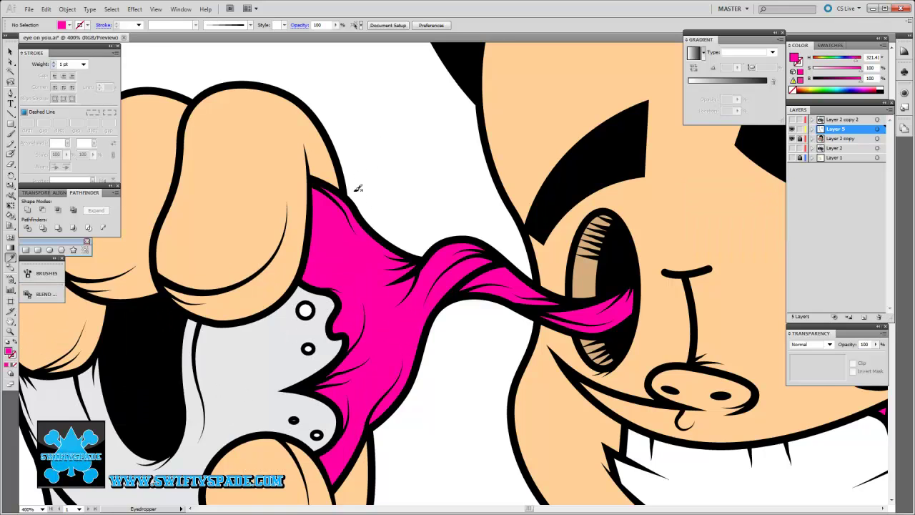
pyautogui.hotkey('ctrl', '+')
# Step: Pencil two darker-pink shading shapes along the tongue's edges
pyautogui.press('n')
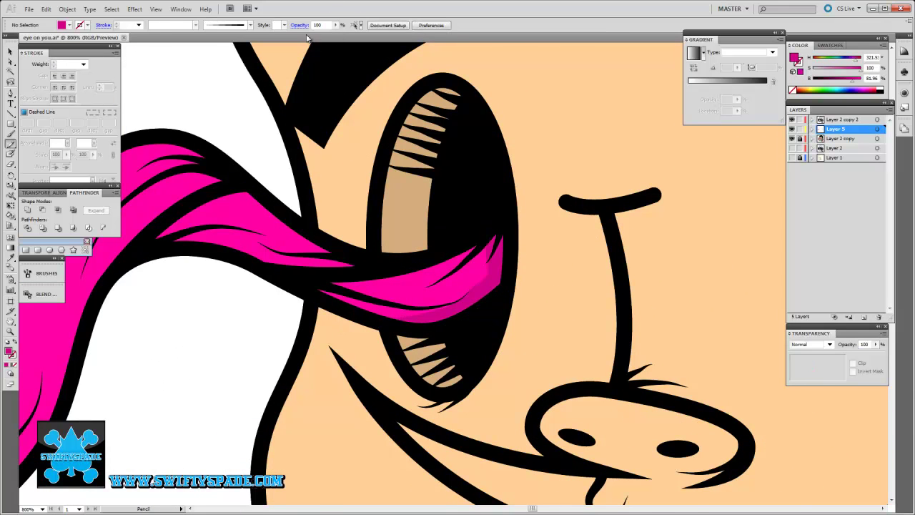
pyautogui.moveTo(228, 15); pyautogui.dragTo(331, 76)
pyautogui.hscroll(-5, 367, 179)
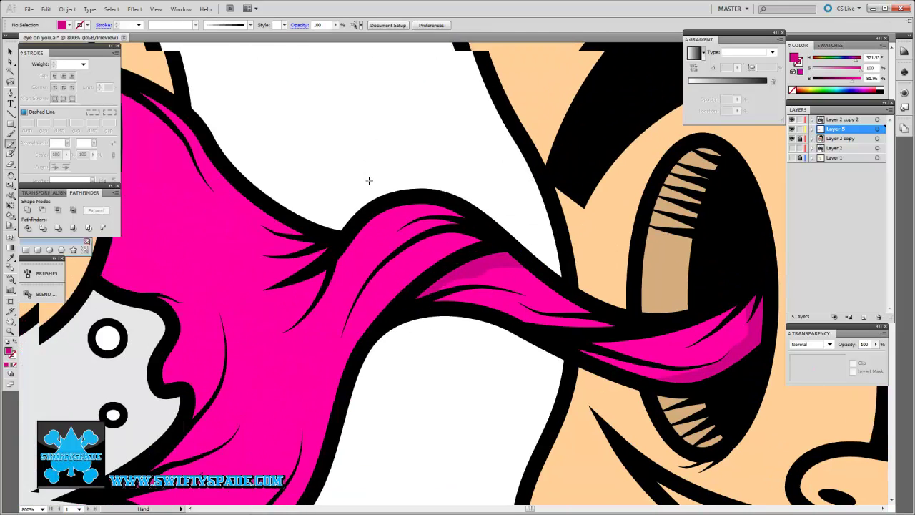
pyautogui.scroll(2, 221, 284)
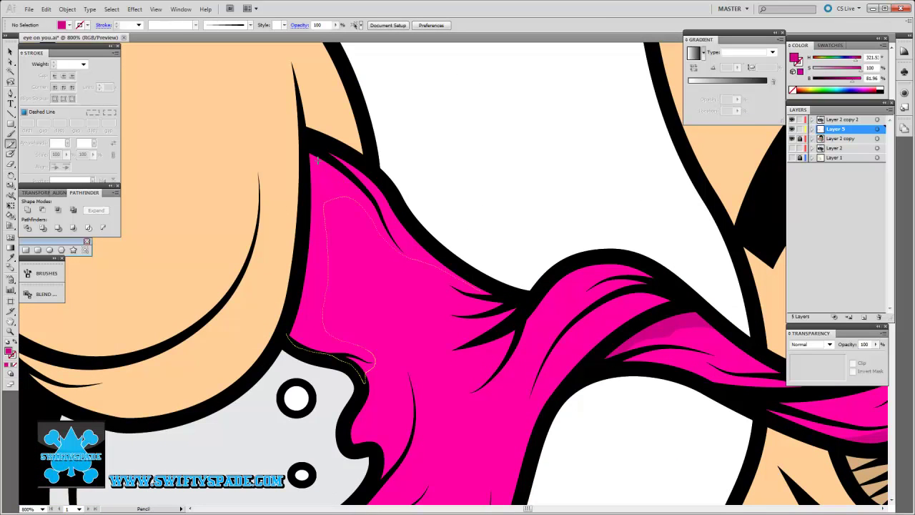
pyautogui.moveTo(431, 266); pyautogui.dragTo(494, 289)
pyautogui.hscroll(-3, 434, 221)
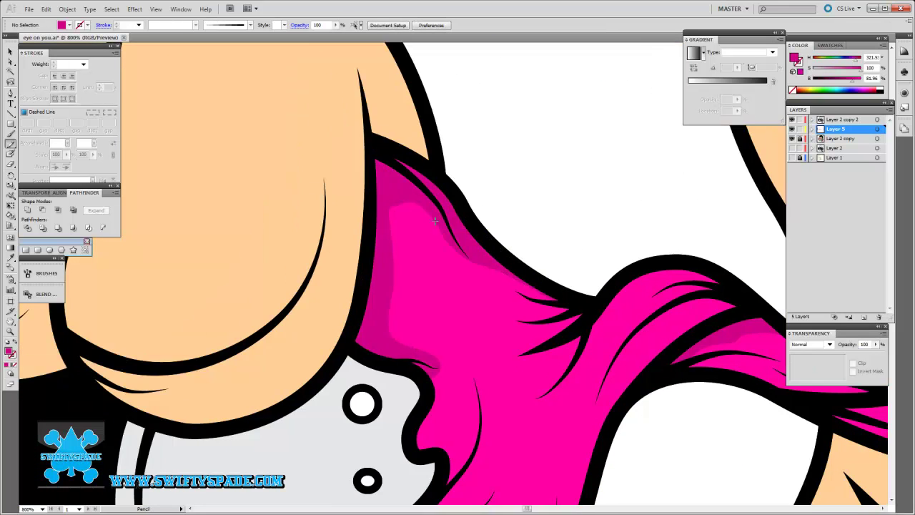
pyautogui.moveTo(411, 194); pyautogui.dragTo(412, 194)
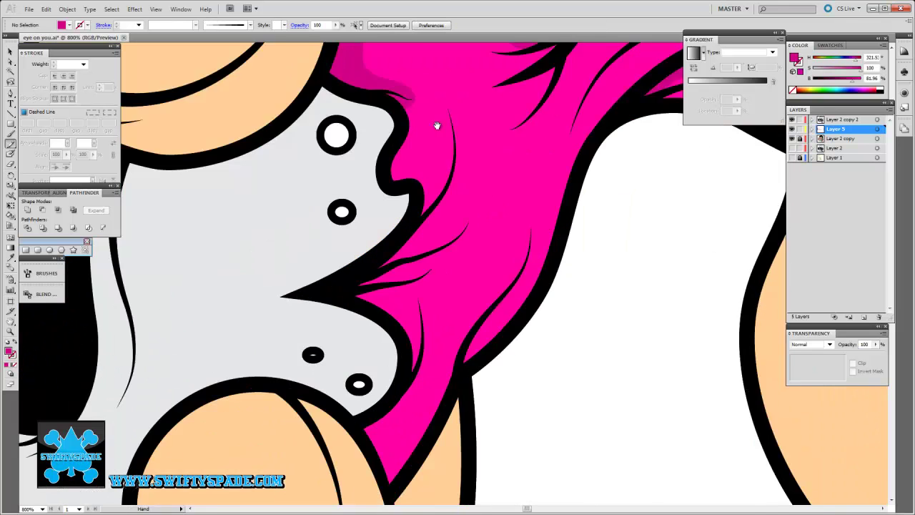
pyautogui.scroll(-10, 390, 172)
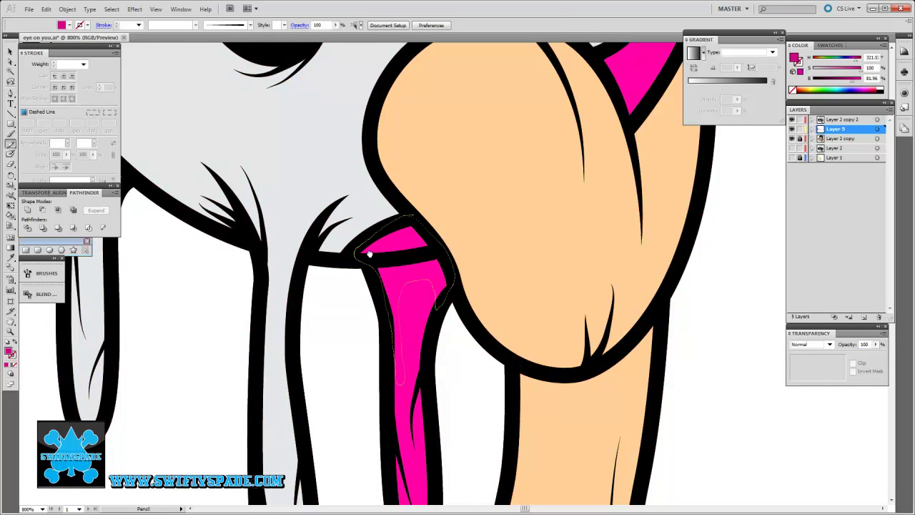
# Step: Pencil darker-pink shading on the pink drip and near the creature's drips
pyautogui.moveTo(369, 254); pyautogui.dragTo(369, 254)
pyautogui.scroll(5, 317, 258)
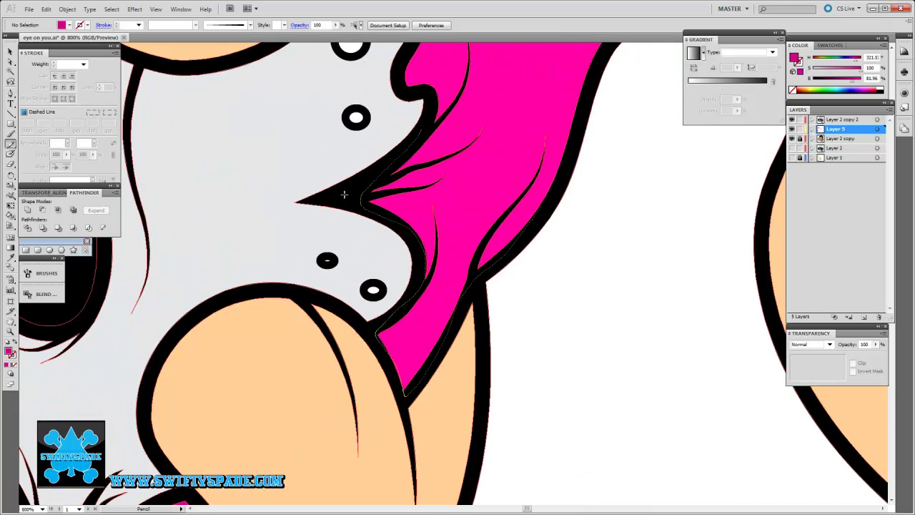
pyautogui.scroll(-10, 339, 199)
pyautogui.hscroll(-3, 339, 199)
pyautogui.moveTo(320, 227); pyautogui.dragTo(372, 275)
pyautogui.hotkey('ctrl', '-')
pyautogui.hotkey('ctrl', '-')
pyautogui.hotkey('ctrl', '-')
pyautogui.hotkey('ctrl', '+')
pyautogui.hotkey('ctrl', '+')
pyautogui.hotkey('ctrl', '+')
pyautogui.hotkey('ctrl', '+')
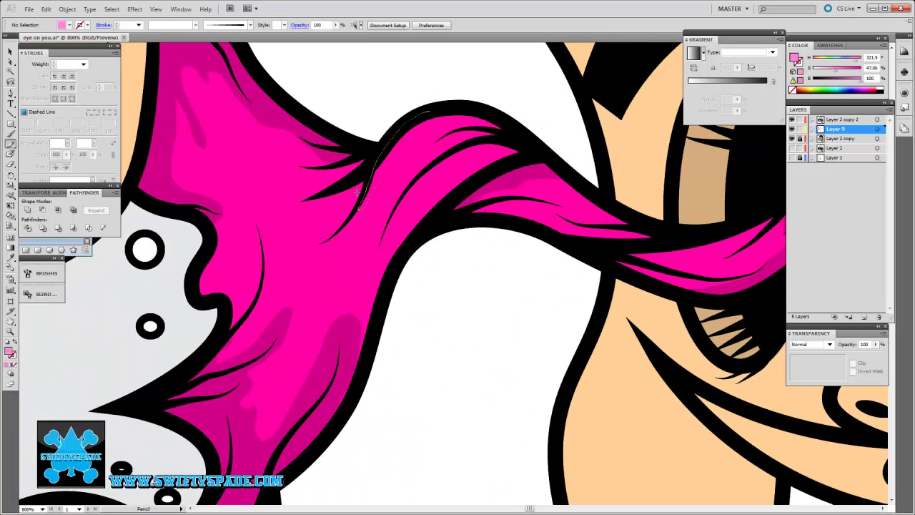
pyautogui.scroll(-2, 431, 317)
pyautogui.hscroll(-3, 431, 316)
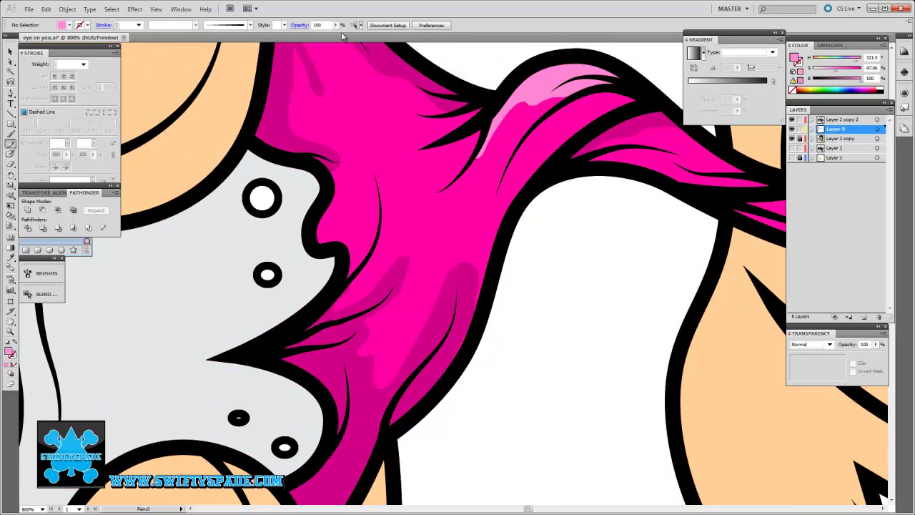
# Step: Use Select Similar to select all the light-pink highlight shapes on the eyeball strand and recolour them cyan
pyautogui.scroll(2, 376, 73)
pyautogui.hscroll(3, 376, 73)
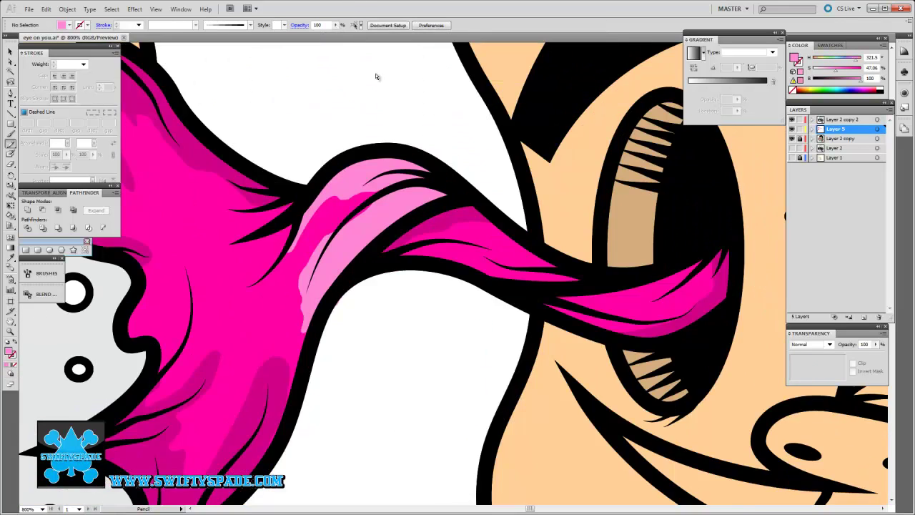
pyautogui.hscroll(-5, 437, 195)
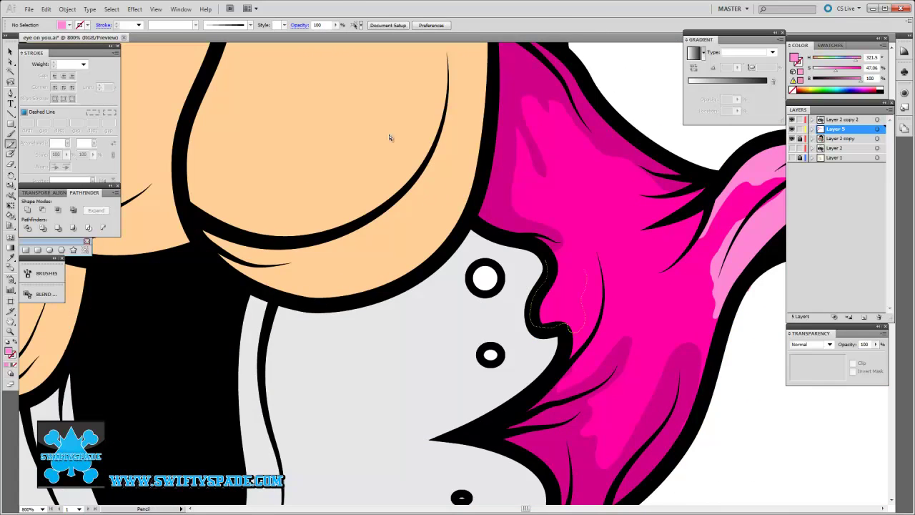
pyautogui.hotkey('ctrl', '0')
pyautogui.scroll(4, 386, 264)
pyautogui.press('a')
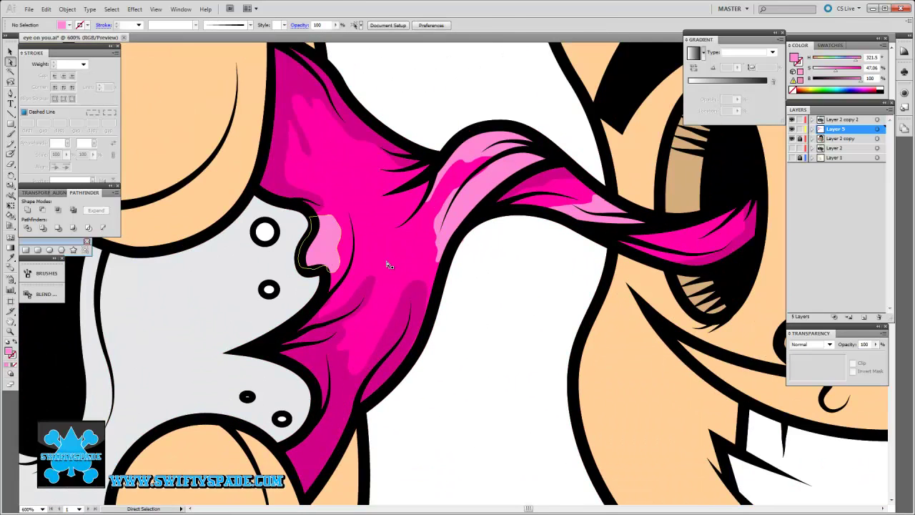
pyautogui.hotkey('alt', 's')
pyautogui.press('Right')
pyautogui.press('Return')
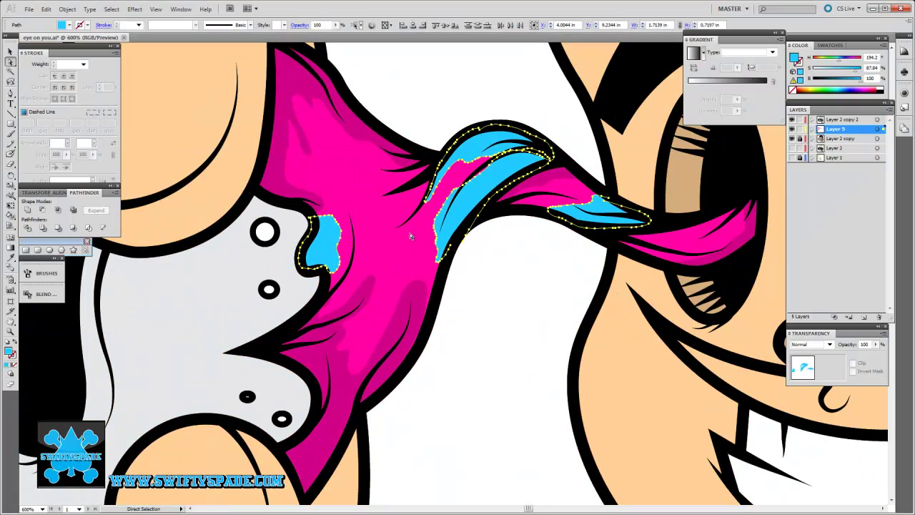
# Step: Set the selected highlights to 23% opacity and deselect them
pyautogui.write('23')
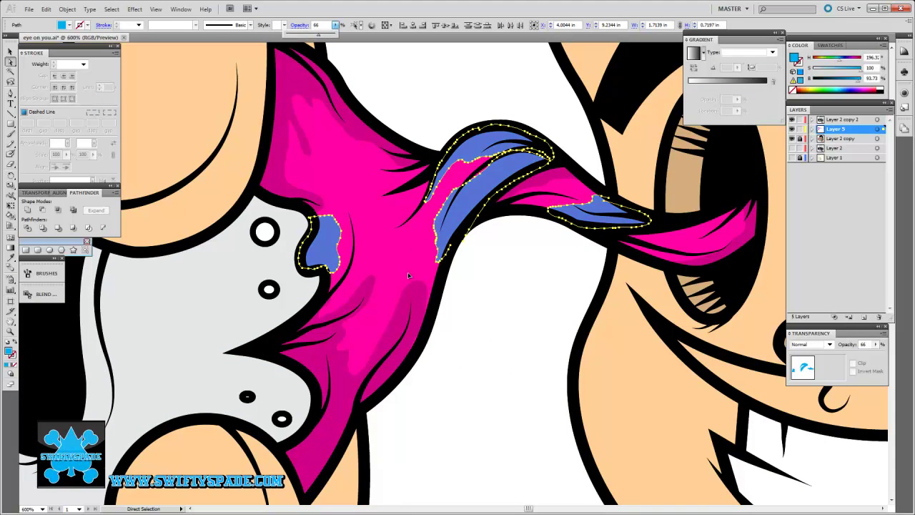
pyautogui.press('Return')
pyautogui.hotkey('ctrl', 'shift', 'a')
pyautogui.press('v')
pyautogui.hotkey('ctrl', '-')
pyautogui.hotkey('ctrl', '-')
pyautogui.hotkey('ctrl', '+')
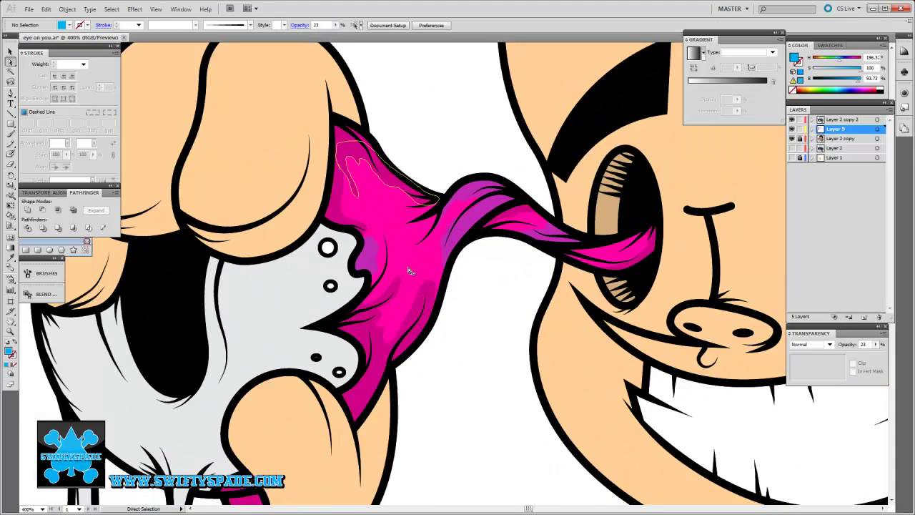
pyautogui.scroll(-5, 409, 271)
# Step: Draw dark tan shadow shapes along the finger's right side and lower curve
pyautogui.press('i')
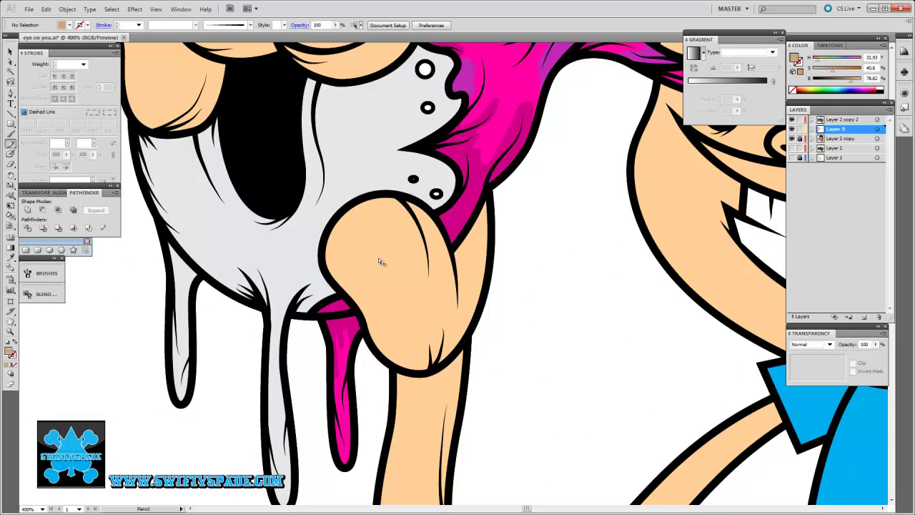
pyautogui.moveTo(380, 279); pyautogui.dragTo(389, 222)
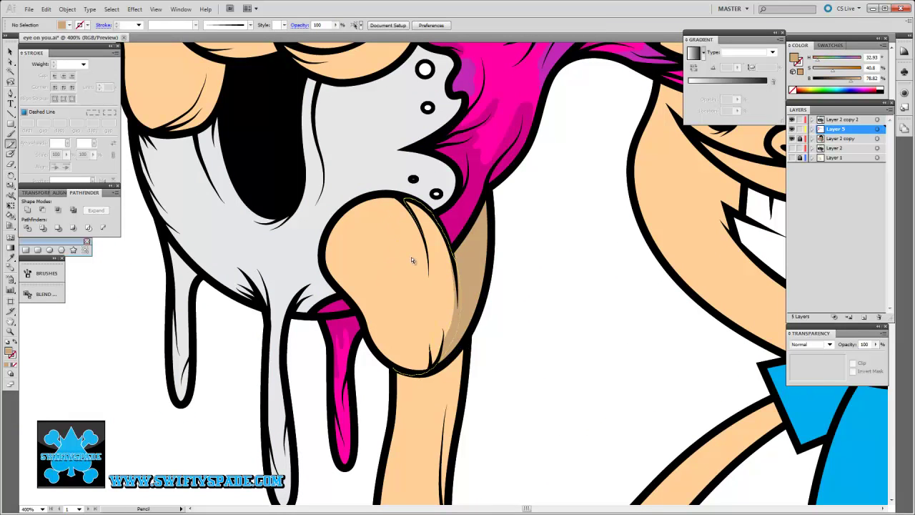
pyautogui.scroll(-5, 411, 247)
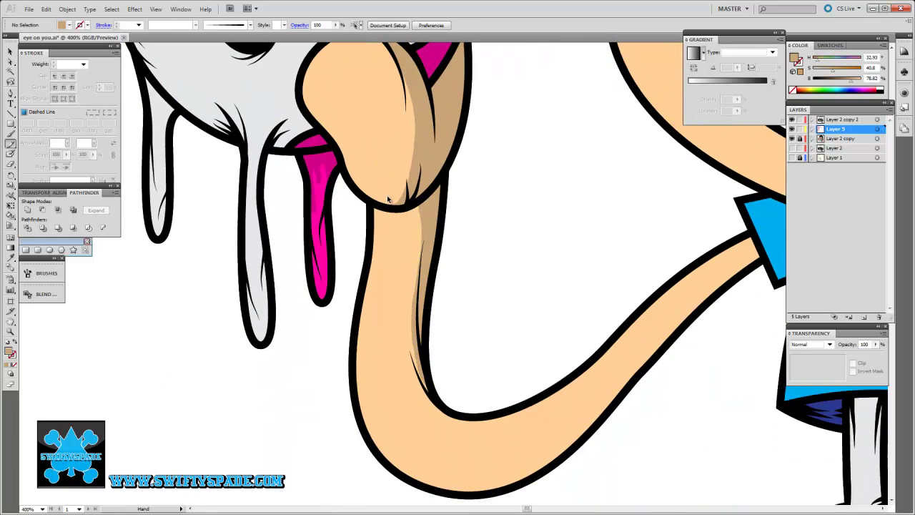
pyautogui.hscroll(5, 386, 201)
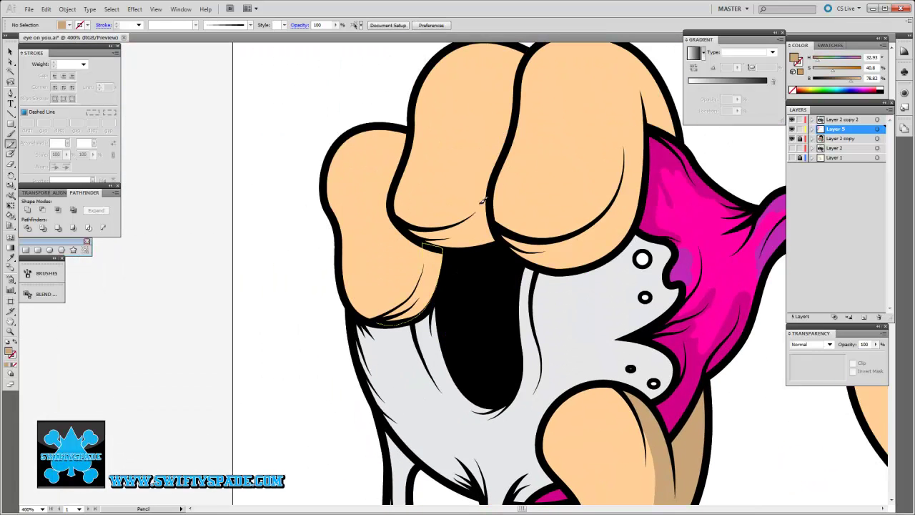
pyautogui.hotkey('ctrl', 'f')
pyautogui.hotkey('ctrl', 'shift', 'a')
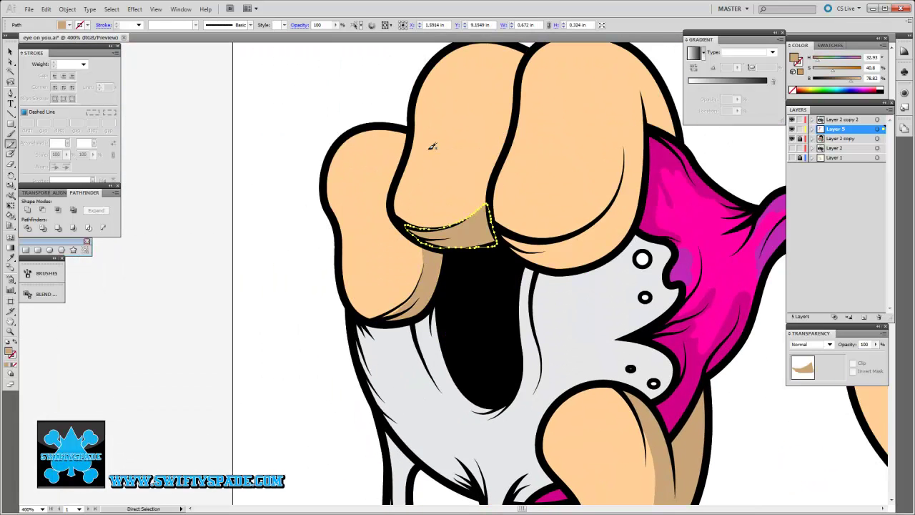
pyautogui.hscroll(3, 441, 173)
pyautogui.hotkey('ctrl', 'f')
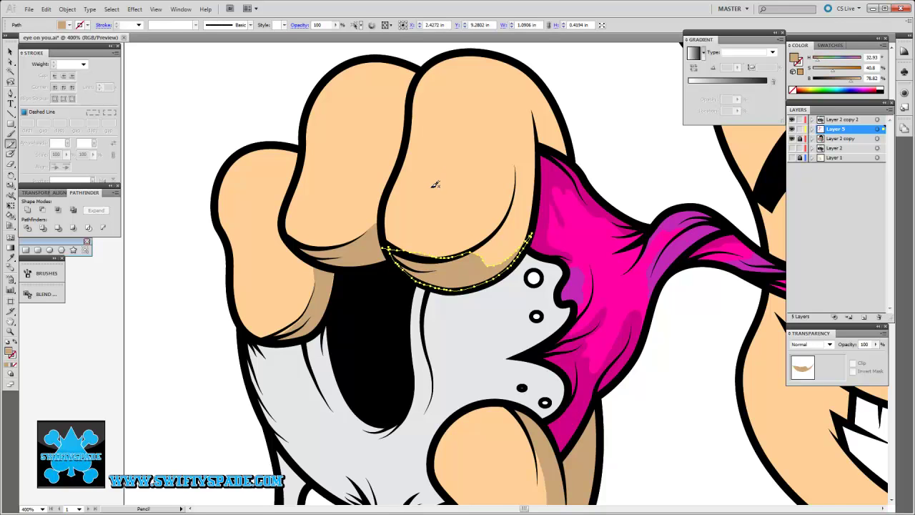
pyautogui.scroll(-1, 439, 190)
pyautogui.hotkey('ctrl', 'shift', 'a')
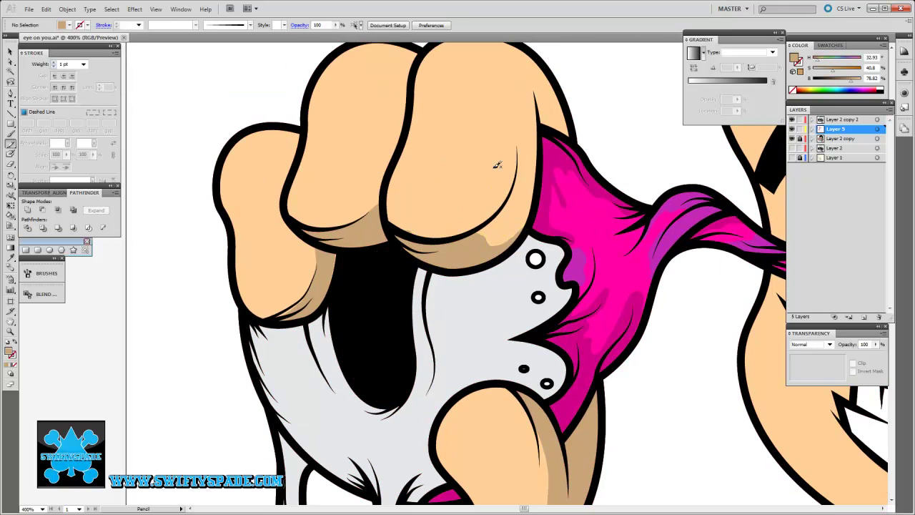
pyautogui.scroll(2, 473, 248)
# Step: Draw a tan shadow inside the right nostril
pyautogui.hotkey('shift', 'e')
pyautogui.press('n')
pyautogui.hscroll(2, 456, 256)
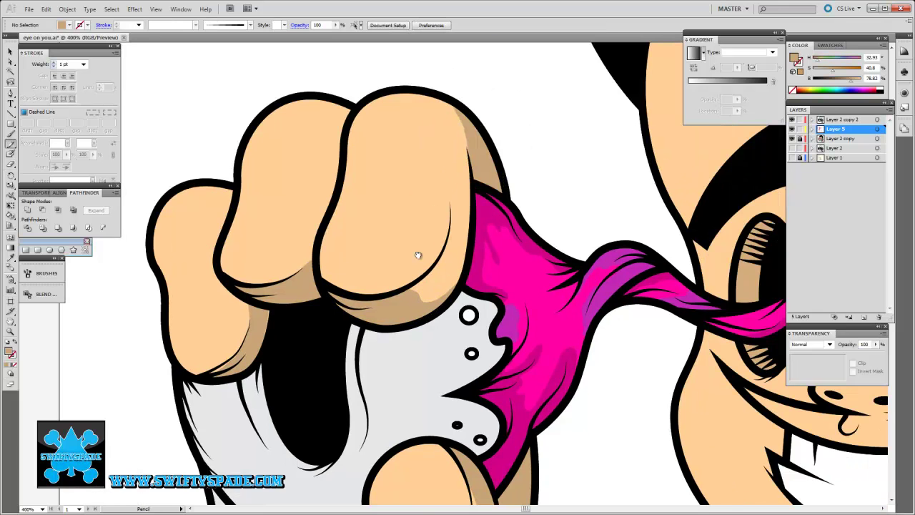
pyautogui.hscroll(10, 452, 199)
pyautogui.scroll(2, 451, 207)
pyautogui.scroll(2, 472, 233)
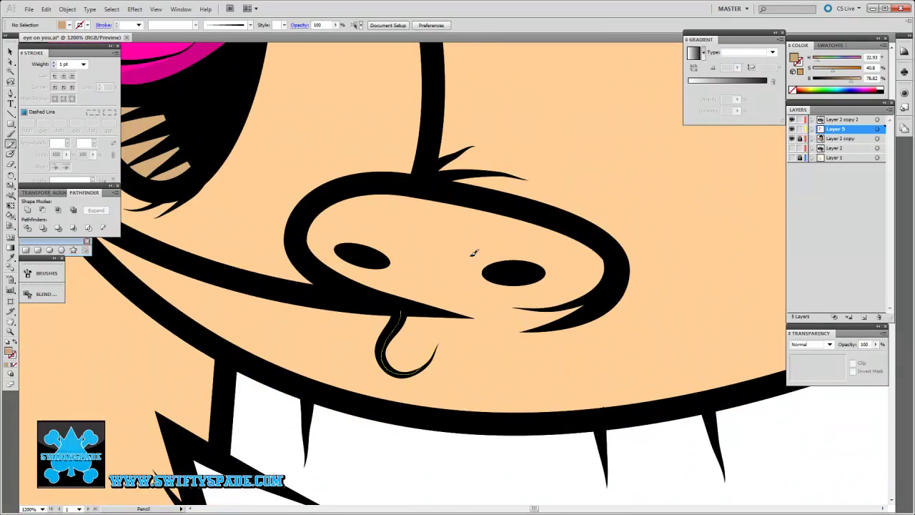
pyautogui.hscroll(2, 405, 344)
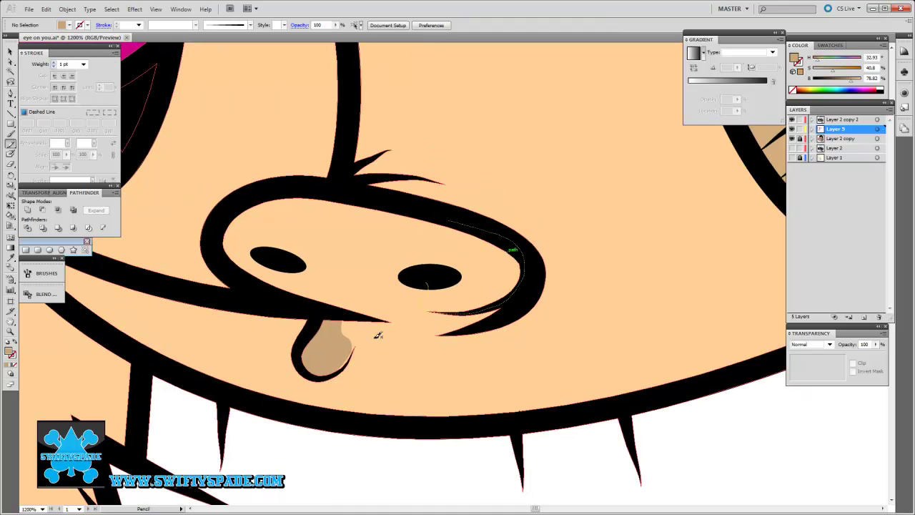
pyautogui.moveTo(427, 312); pyautogui.dragTo(426, 216)
pyautogui.hotkey('ctrl', '0')
# Step: Shade the upper and lower eyelash areas with tan shadow shapes
pyautogui.scroll(3, 429, 325)
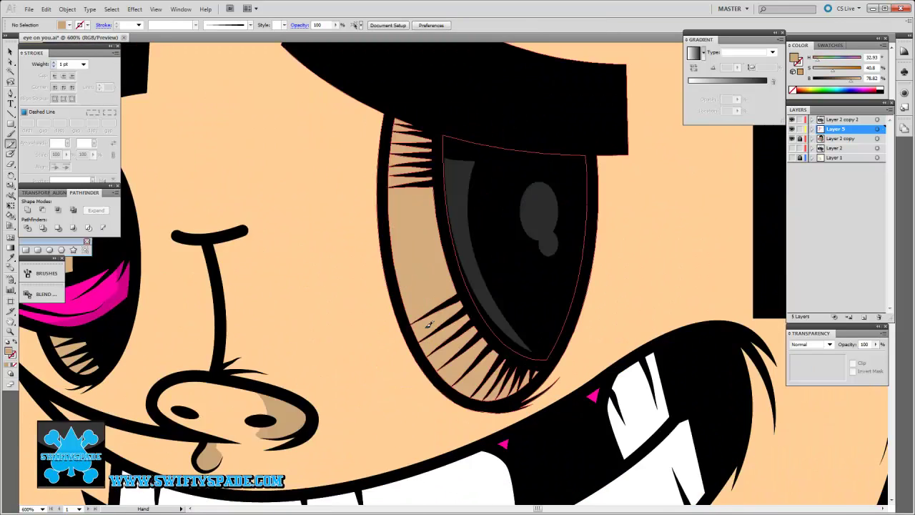
pyautogui.scroll(2, 429, 326)
pyautogui.hscroll(2, 400, 320)
pyautogui.moveTo(450, 316); pyautogui.dragTo(385, 169)
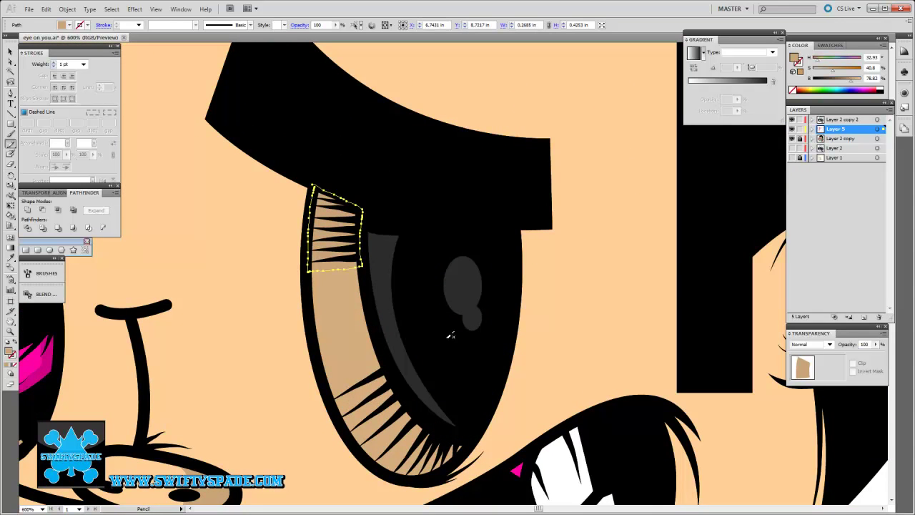
pyautogui.hotkey('ctrl', 'shift', 'a')
pyautogui.scroll(-4, 419, 280)
pyautogui.hscroll(1, 419, 280)
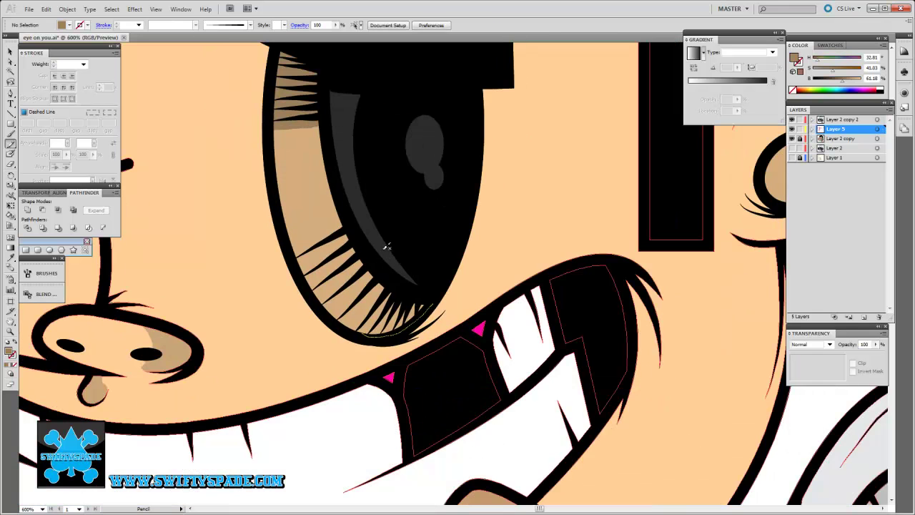
pyautogui.moveTo(412, 306)
pyautogui.mouseDown()
pyautogui.moveTo(342, 233)
pyautogui.moveTo(359, 240)
pyautogui.mouseUp()
pyautogui.hscroll(-2, 379, 250)
pyautogui.hscroll(-10, 379, 250)
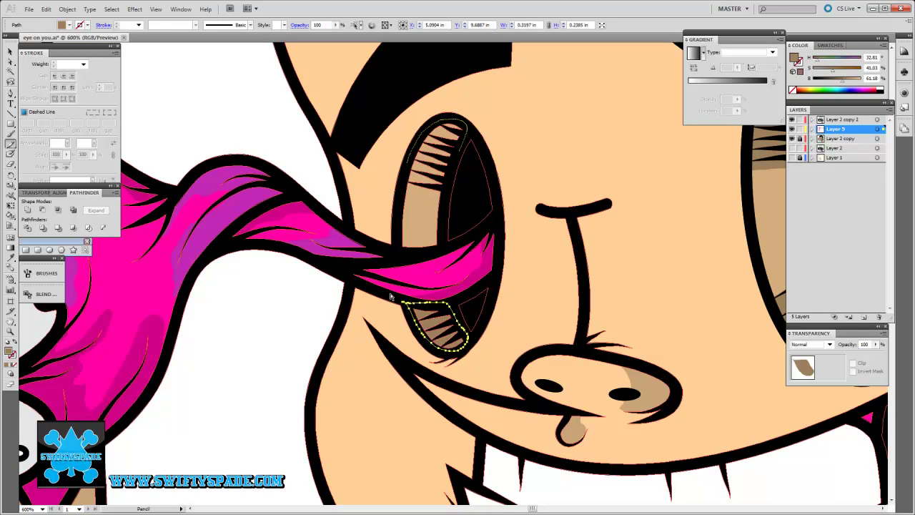
pyautogui.press('i')
pyautogui.hotkey('ctrl', 'shift', 'a')
pyautogui.hotkey('ctrl', '-')
pyautogui.hotkey('ctrl', '-')
pyautogui.hotkey('ctrl', '-')
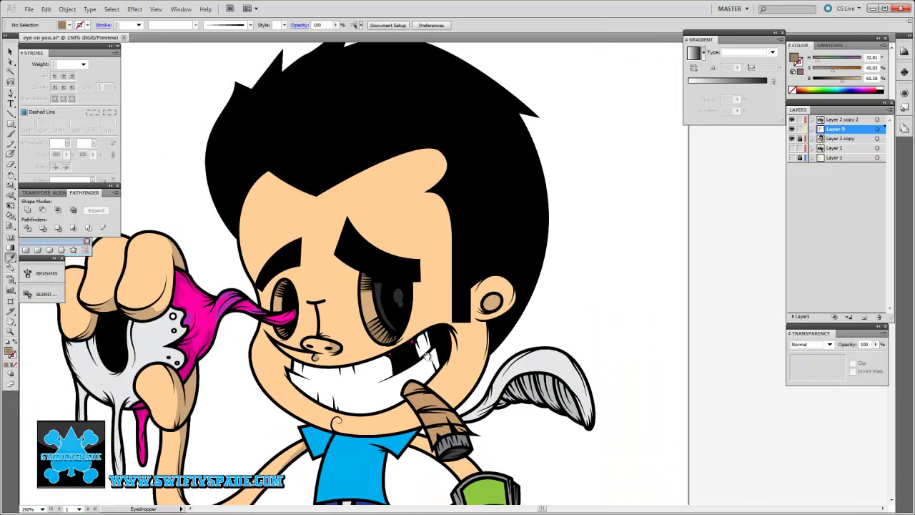
# Step: Sample the tan shadow colour and draw a shadow along the top of the ear
pyautogui.click(390, 326)
pyautogui.press('n')
pyautogui.hotkey('ctrl', '+')
pyautogui.hotkey('ctrl', '+')
pyautogui.hotkey('ctrl', '+')
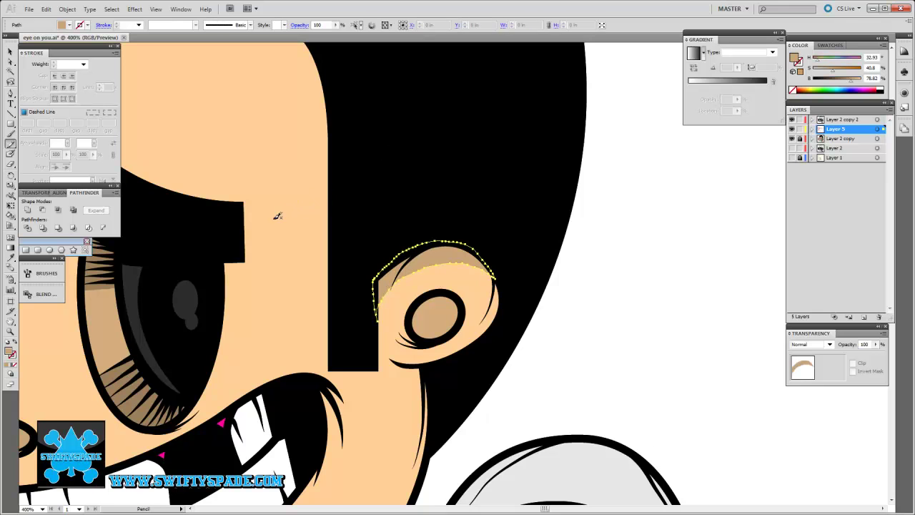
pyautogui.hotkey('shift', 'e')
pyautogui.press('n')
pyautogui.hotkey('ctrl', 'shift', 'a')
pyautogui.hotkey('ctrl', '+')
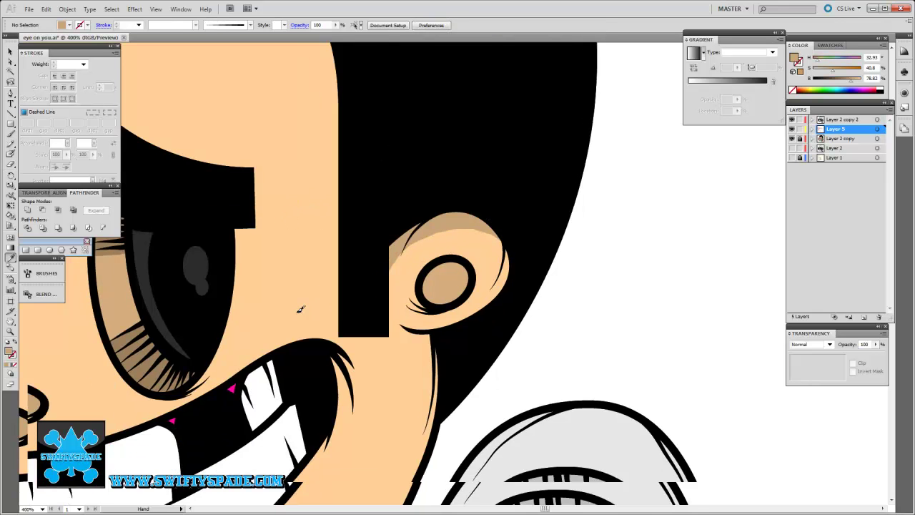
pyautogui.hotkey('ctrl', '+')
pyautogui.hotkey('ctrl', '+')
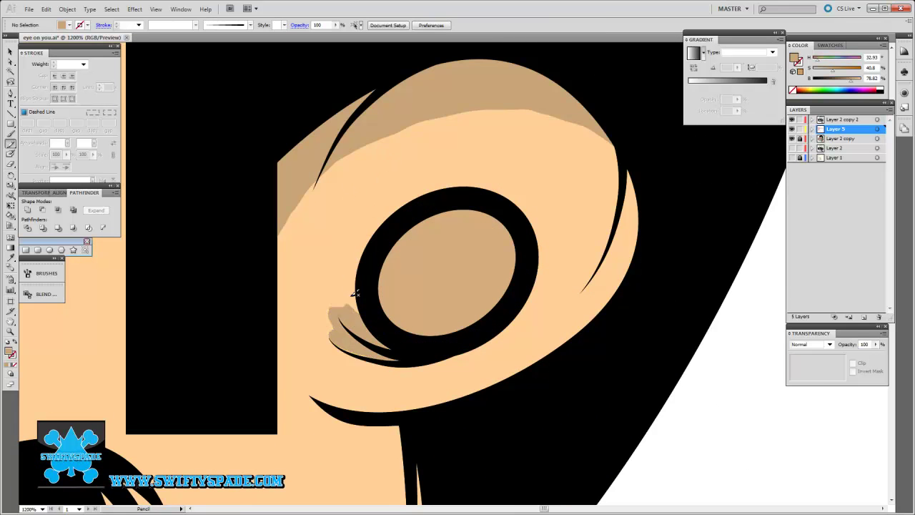
pyautogui.scroll(-5, 372, 268)
pyautogui.hotkey('ctrl', '-')
pyautogui.hotkey('ctrl', '-')
pyautogui.hotkey('ctrl', '-')
pyautogui.hscroll(-5, 416, 236)
# Step: Draw a grey shadow shape with the Pen tool along the top edge of the teeth
pyautogui.hotkey('ctrl', '+')
pyautogui.press('i')
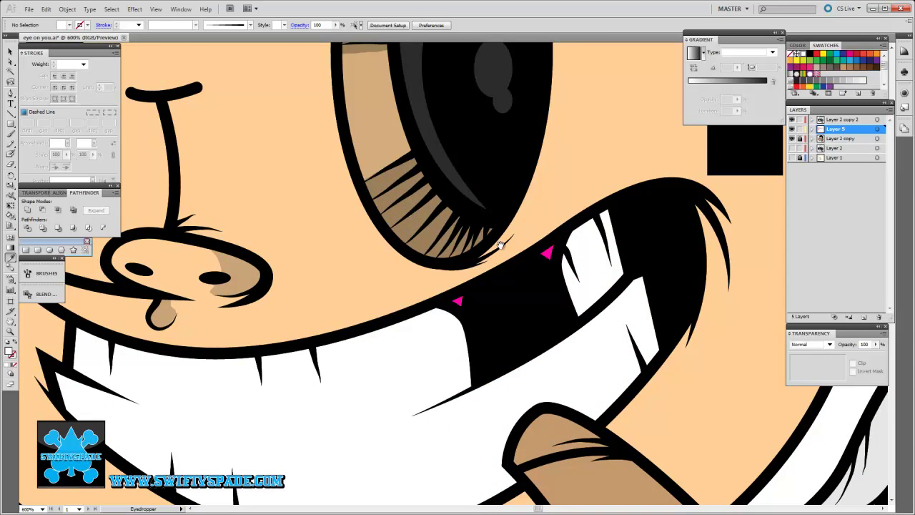
pyautogui.moveTo(248, 326); pyautogui.dragTo(363, 315)
pyautogui.click(187, 329)
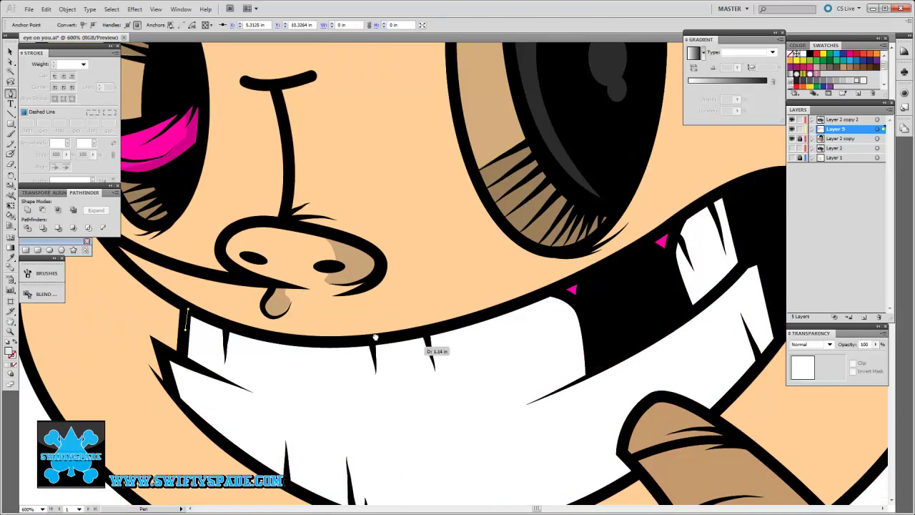
pyautogui.moveTo(429, 348); pyautogui.dragTo(429, 210)
pyautogui.click(580, 313)
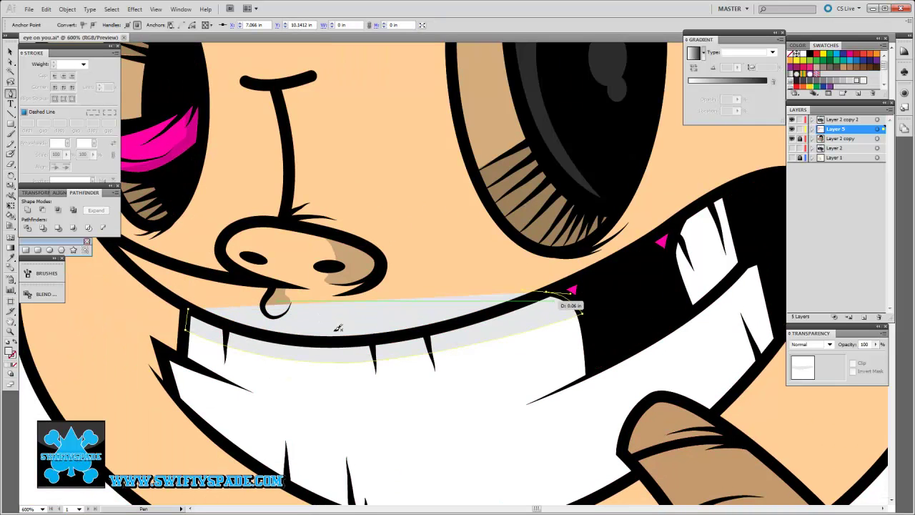
pyautogui.moveTo(359, 318)
pyautogui.mouseDown()
pyautogui.moveTo(386, 333)
pyautogui.moveTo(161, 326)
pyautogui.mouseUp()
pyautogui.click(455, 224)
pyautogui.click(498, 198)
pyautogui.click(505, 215)
pyautogui.click(449, 267)
pyautogui.keyDown('ctrl'); pyautogui.click(372, 325); pyautogui.keyUp('ctrl')
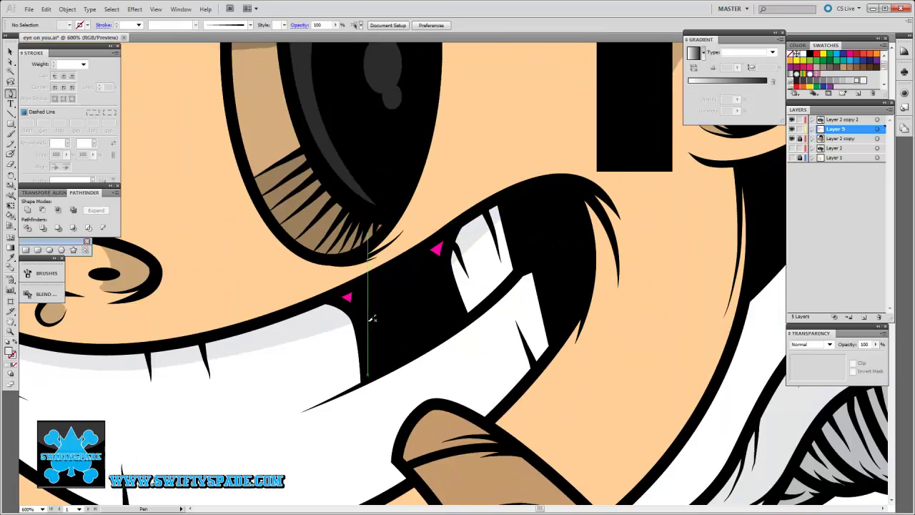
pyautogui.hotkey('ctrl', '-')
pyautogui.hotkey('ctrl', '-')
pyautogui.hotkey('ctrl', '-')
pyautogui.hotkey('ctrl', '-')
pyautogui.hotkey('ctrl', '-')
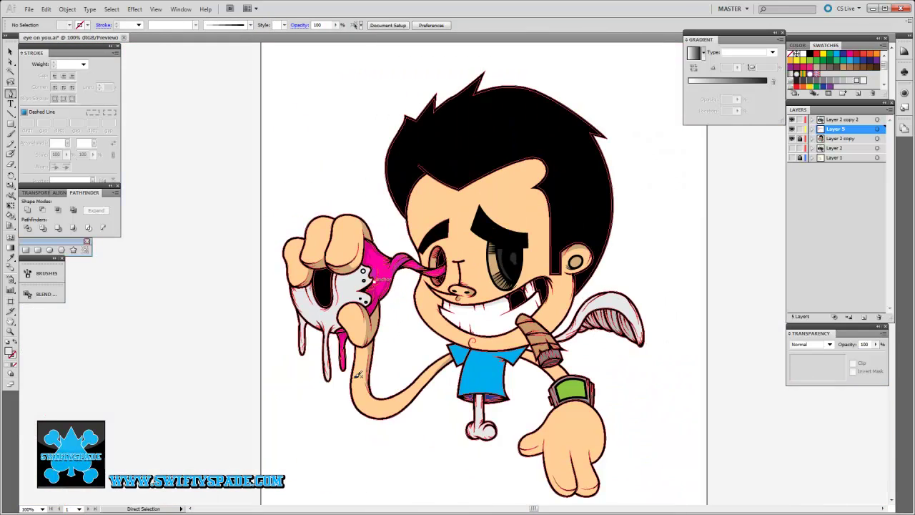
# Step: Reshape the curve of a hair highlight and set it to 26% opacity
pyautogui.hotkey('ctrl', '+')
pyautogui.hotkey('ctrl', '+')
pyautogui.hotkey('ctrl', '+')
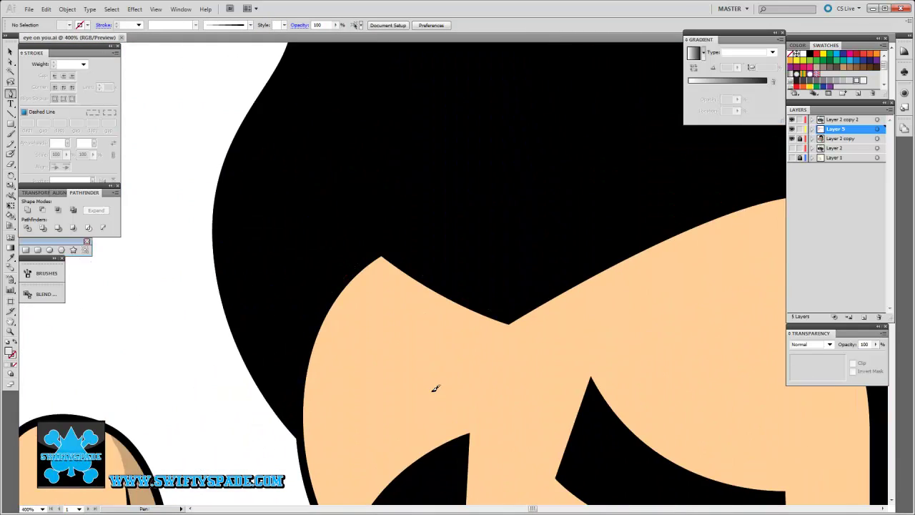
pyautogui.scroll(5, 434, 372)
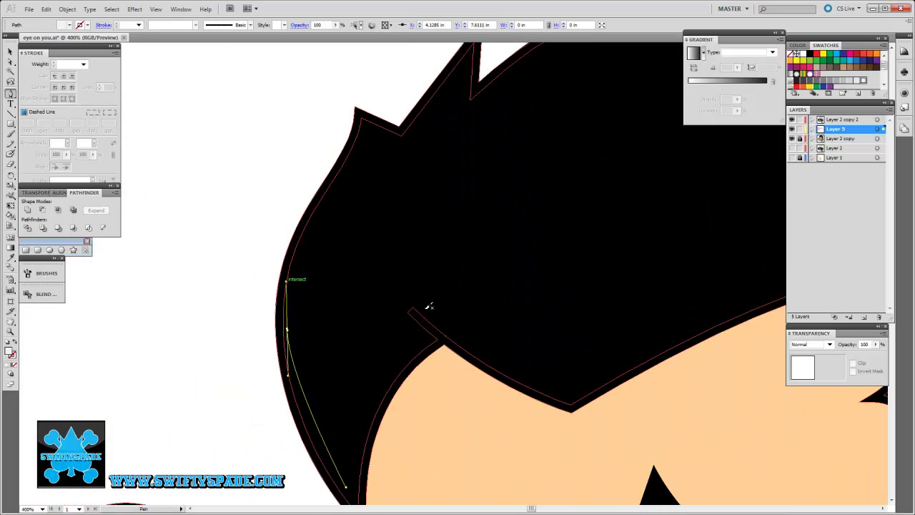
pyautogui.keyDown('ctrl'); pyautogui.click(422, 304); pyautogui.keyUp('ctrl')
pyautogui.scroll(2, 417, 303)
pyautogui.moveTo(415, 304); pyautogui.dragTo(420, 154)
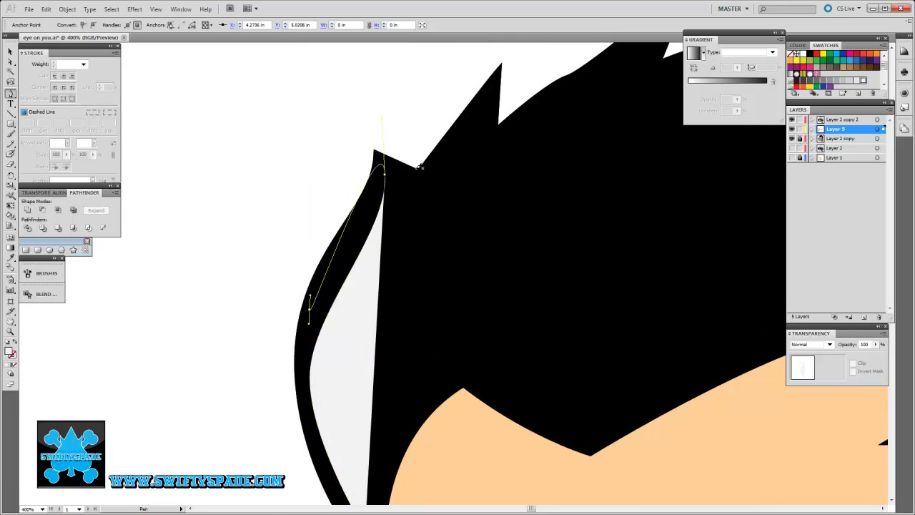
pyautogui.scroll(-2, 383, 246)
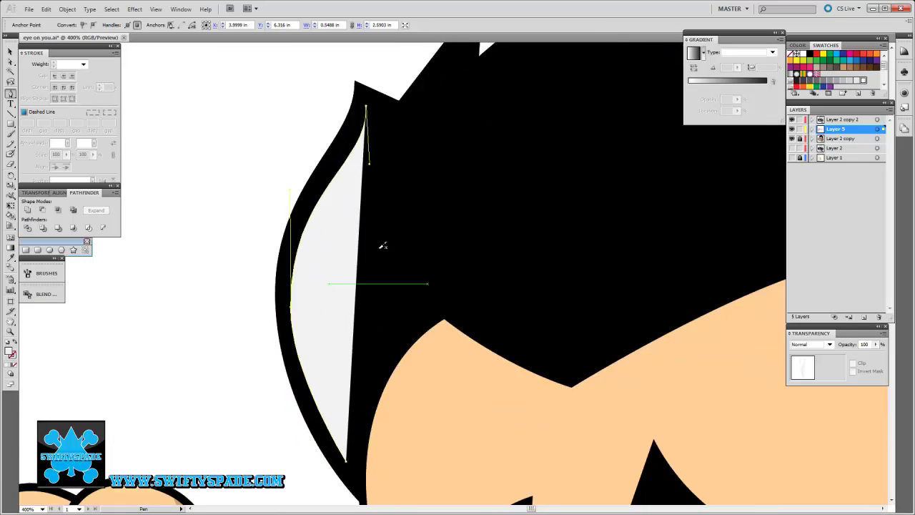
pyautogui.scroll(-2, 521, 265)
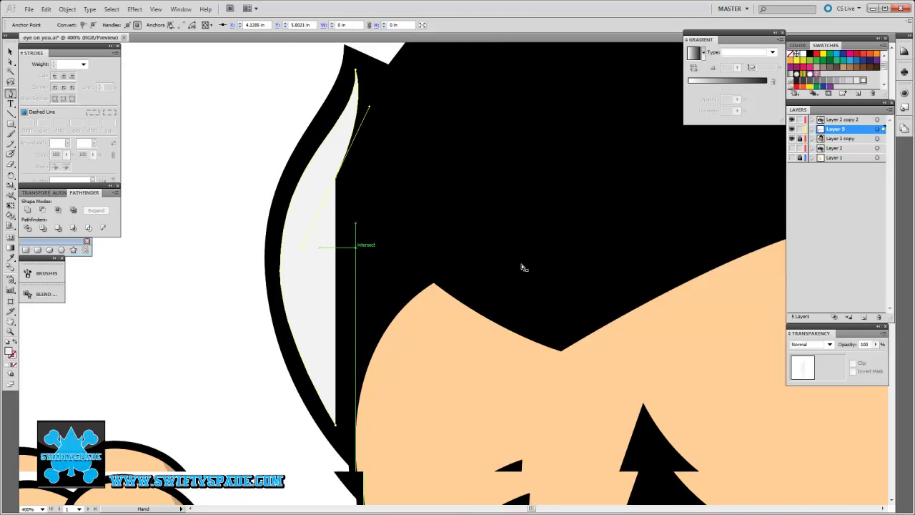
pyautogui.press('v')
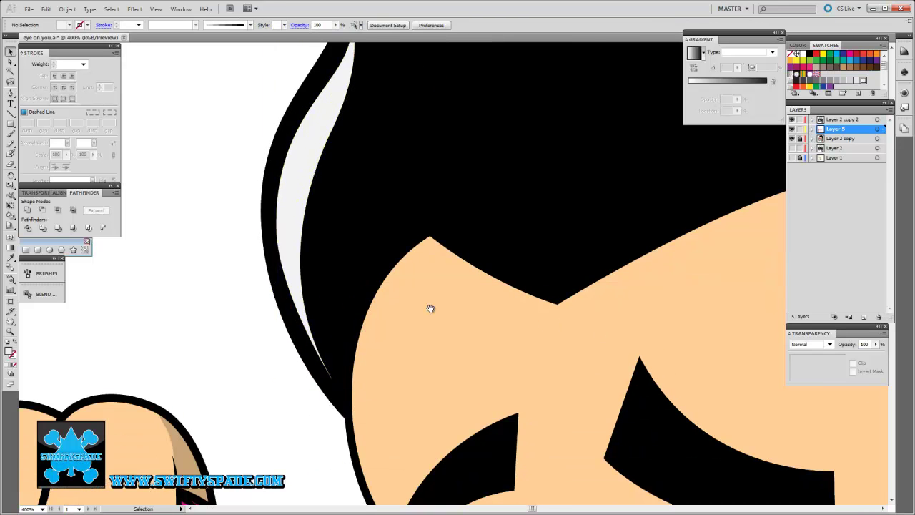
pyautogui.scroll(5, 469, 189)
pyautogui.click(440, 278)
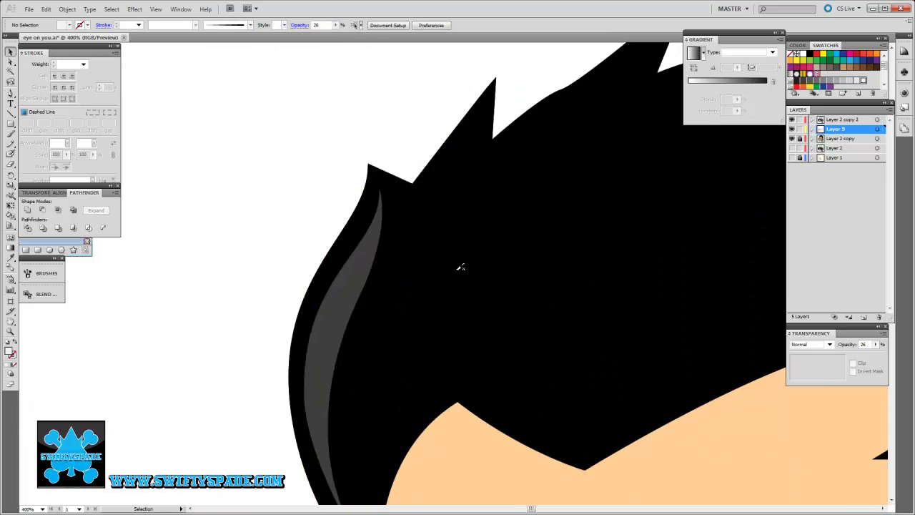
pyautogui.scroll(-5, 468, 257)
pyautogui.scroll(3, 429, 274)
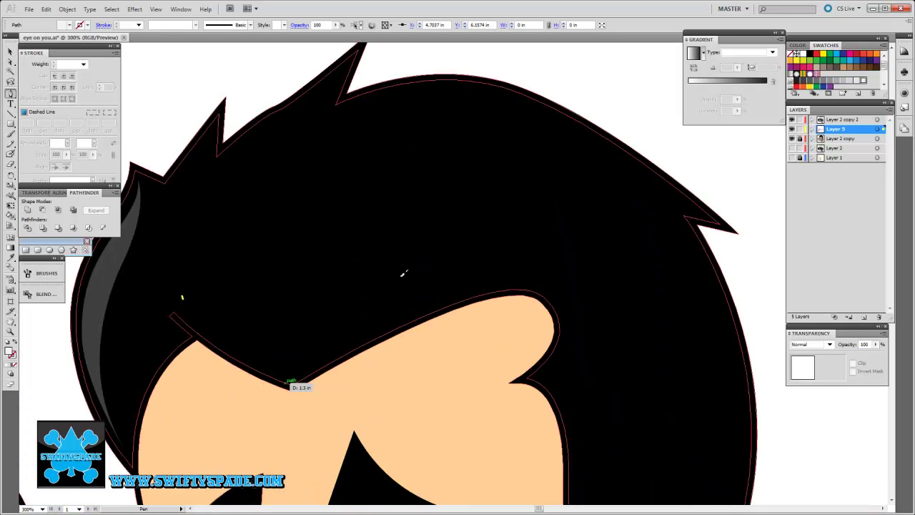
# Step: Draw a translucent highlight wedge stretching up into a spike in the forehead hair
pyautogui.moveTo(288, 377); pyautogui.dragTo(293, 379)
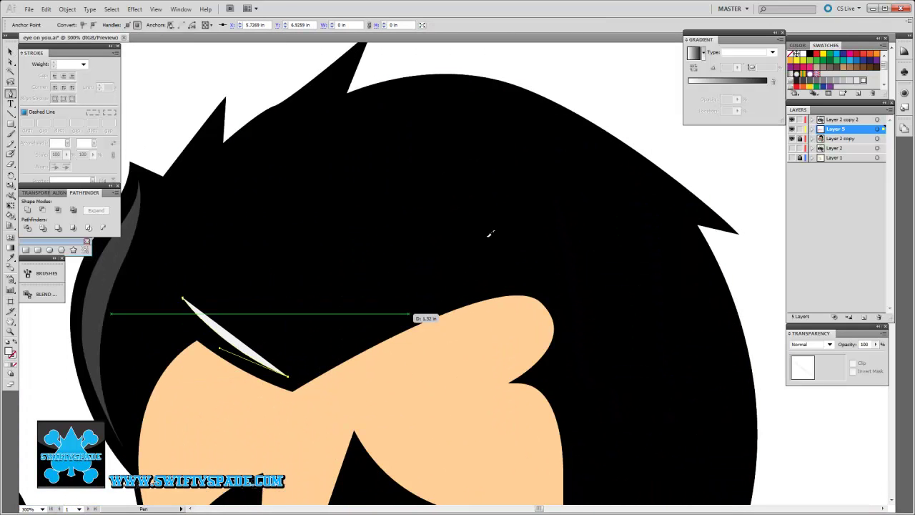
pyautogui.moveTo(490, 233); pyautogui.dragTo(425, 265)
pyautogui.scroll(-3, 388, 259)
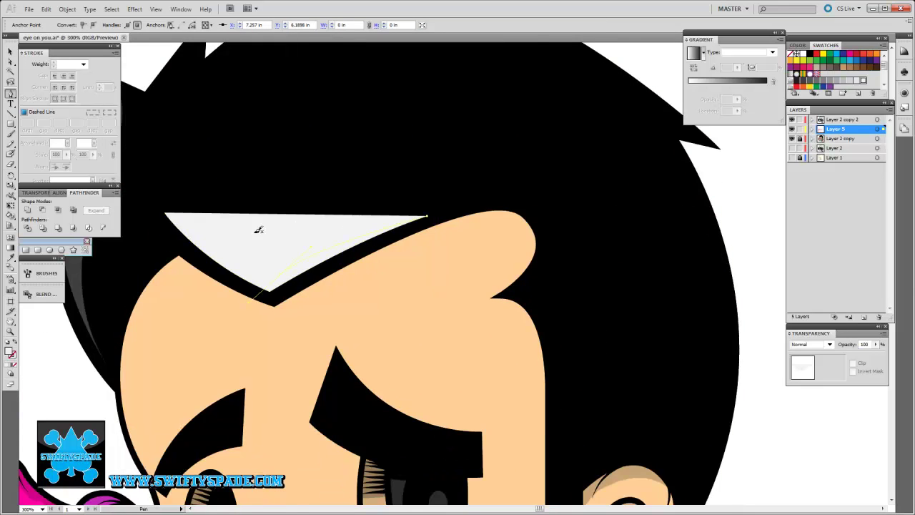
pyautogui.moveTo(538, 214); pyautogui.dragTo(542, 289)
pyautogui.moveTo(319, 321); pyautogui.dragTo(259, 176)
pyautogui.moveTo(405, 315); pyautogui.dragTo(408, 309)
pyautogui.moveTo(399, 236); pyautogui.dragTo(454, 293)
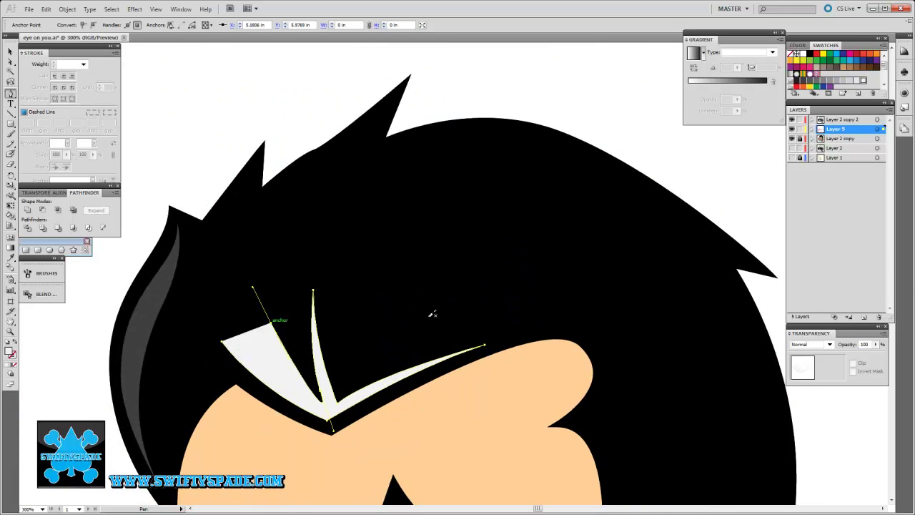
pyautogui.moveTo(478, 259); pyautogui.dragTo(519, 296)
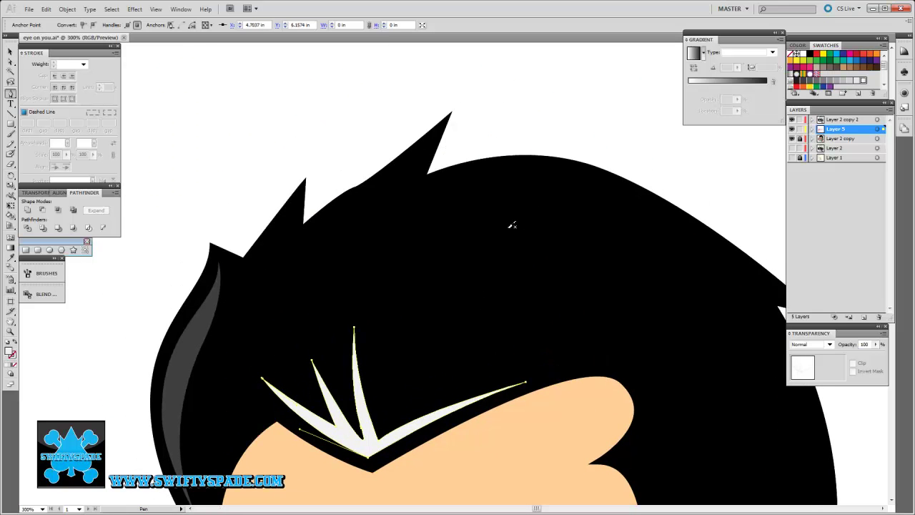
pyautogui.press('2')
pyautogui.press('6')
pyautogui.hotkey('ctrl', 'shift', 'a')
pyautogui.hotkey('ctrl', '=')
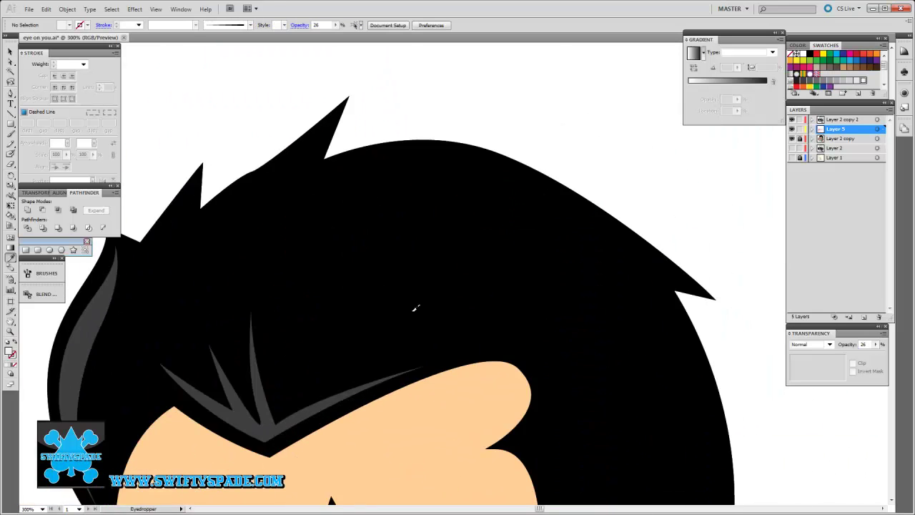
# Step: Change Layer 5's outline colour to pink
pyautogui.click(409, 250)
pyautogui.click(411, 370)
pyautogui.click(523, 235)
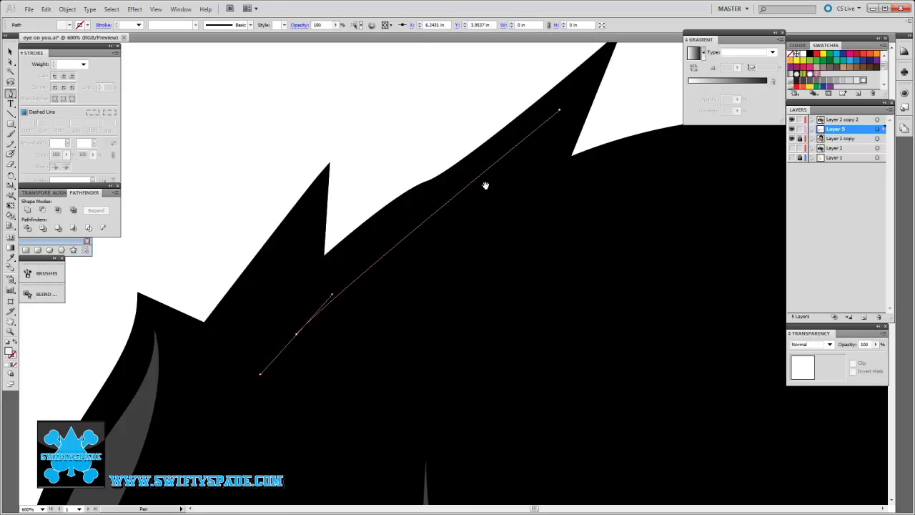
# Step: Fork the highlight wedge into two spikes with a notch in its upper edge
pyautogui.click(355, 375)
pyautogui.moveTo(428, 233); pyautogui.dragTo(441, 243)
pyautogui.moveTo(515, 157); pyautogui.dragTo(469, 144)
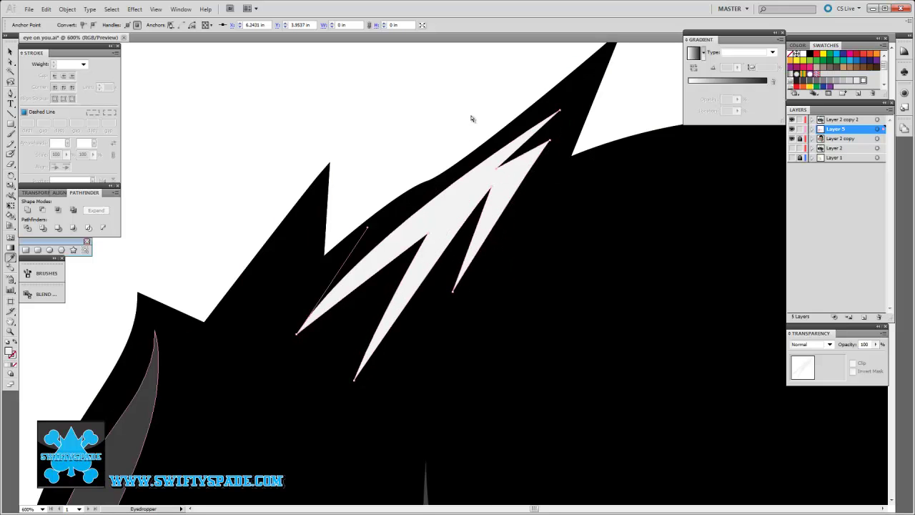
pyautogui.hotkey('ctrl', 'shift', 'a')
pyautogui.hotkey('ctrl', '-')
pyautogui.hotkey('ctrl', '-')
pyautogui.hotkey('ctrl', '-')
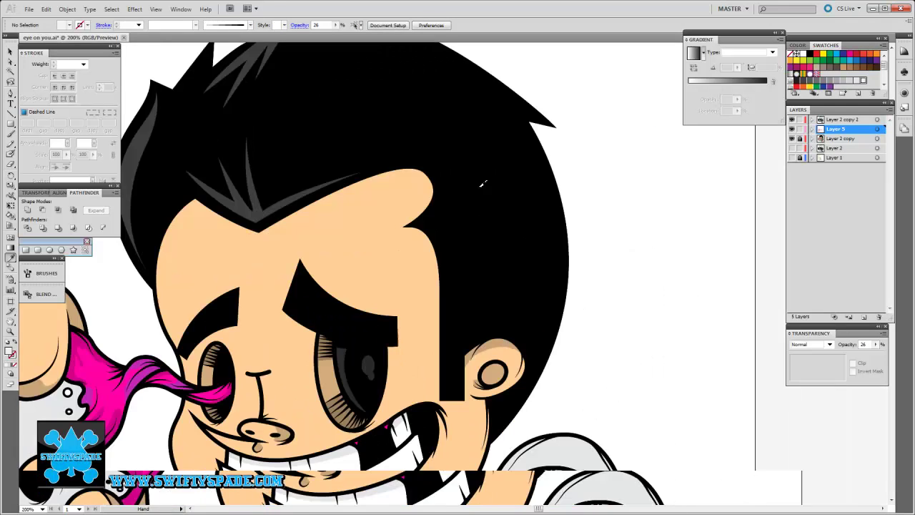
pyautogui.hotkey('ctrl', '+')
# Step: Draw a thin highlight streak curving down the hair edge beside the ear
pyautogui.click(435, 228)
pyautogui.scroll(4, 435, 229)
pyautogui.moveTo(391, 242); pyautogui.dragTo(424, 268)
pyautogui.scroll(-2, 491, 188)
pyautogui.scroll(-2, 502, 219)
pyautogui.click(385, 250)
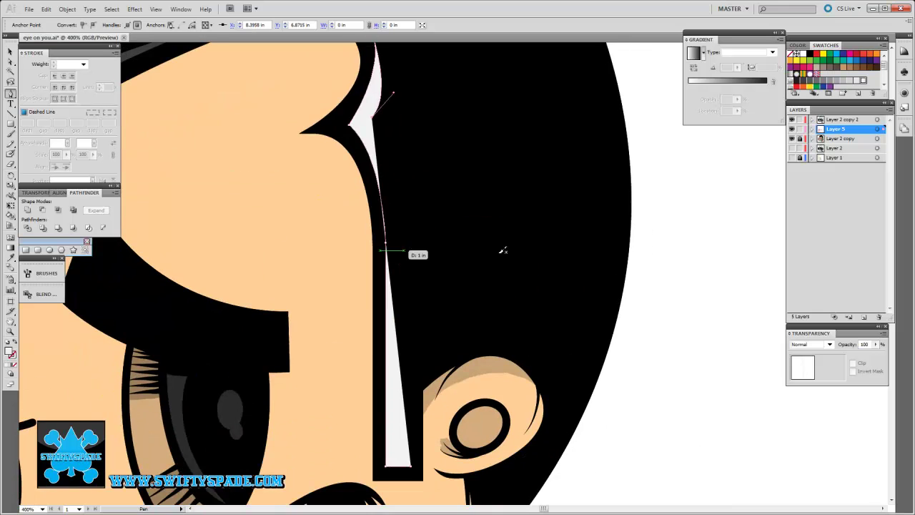
pyautogui.scroll(-3, 550, 300)
pyautogui.click(412, 356)
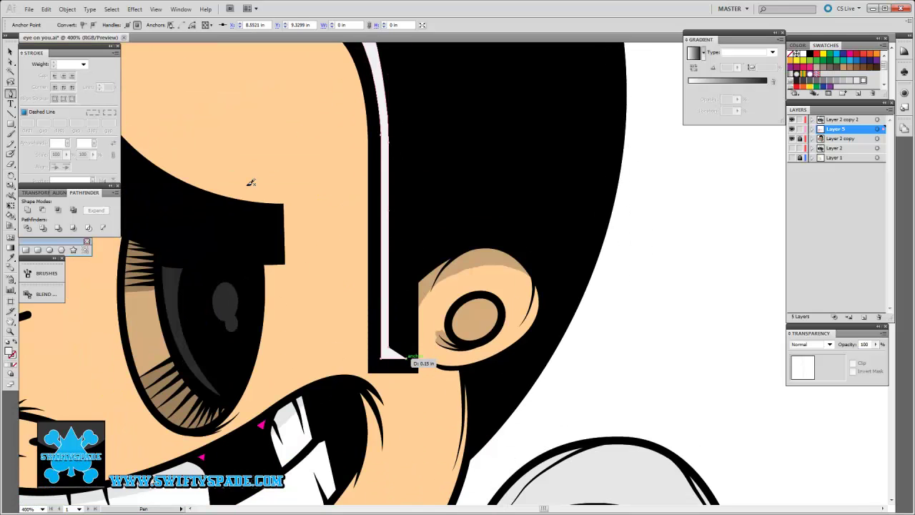
pyautogui.scroll(5, 279, 233)
pyautogui.scroll(3, 284, 237)
# Step: Adjust the edge streak's points and deselect it
pyautogui.press('a')
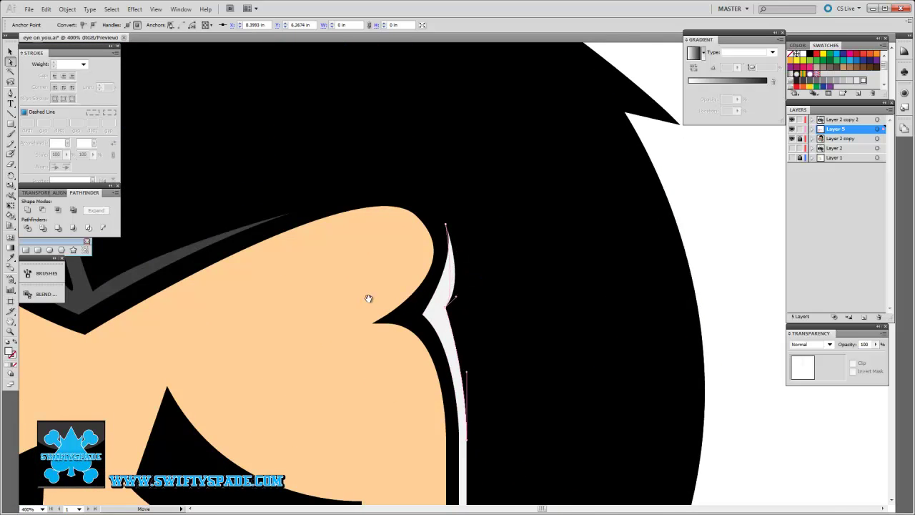
pyautogui.scroll(-2, 368, 298)
pyautogui.press('i')
pyautogui.scroll(4, 326, 303)
pyautogui.hscroll(-3, 335, 321)
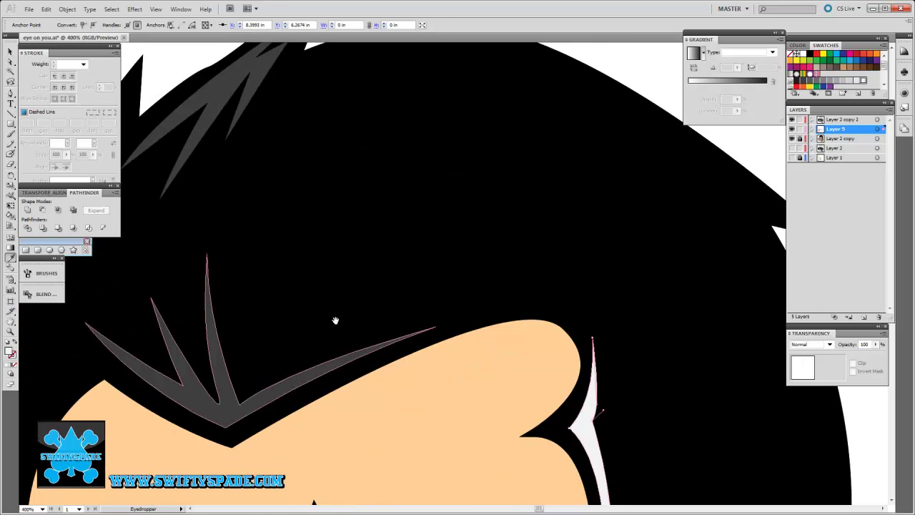
pyautogui.hotkey('ctrl', 'shift', 'a')
pyautogui.scroll(-4, 323, 260)
pyautogui.scroll(3, 285, 198)
pyautogui.press('p')
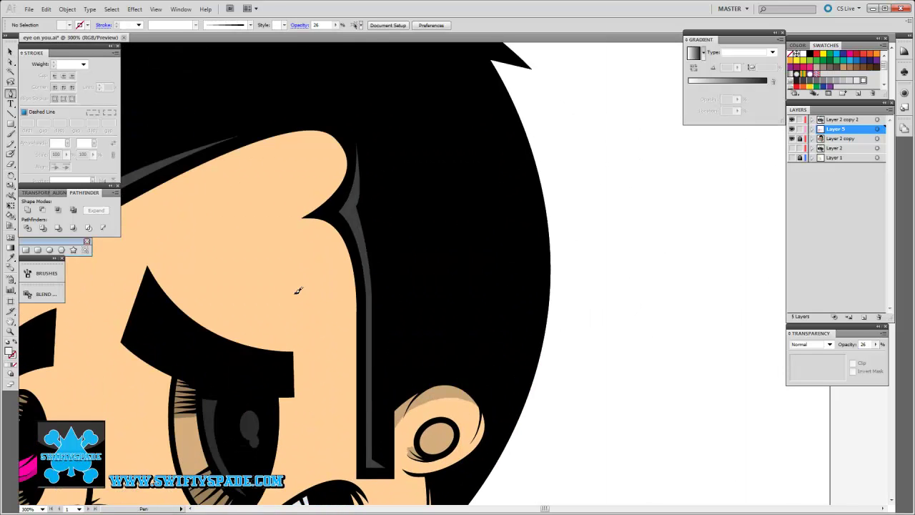
pyautogui.scroll(1, 315, 286)
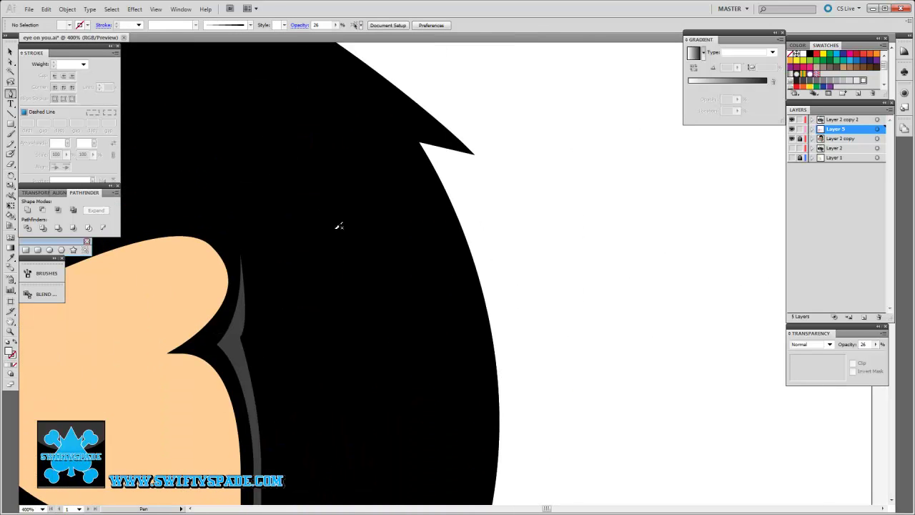
# Step: Draw a curved highlight along the right hair edge and give it the translucent grey style
pyautogui.click(402, 127)
pyautogui.moveTo(451, 278); pyautogui.dragTo(474, 398)
pyautogui.scroll(-2, 419, 219)
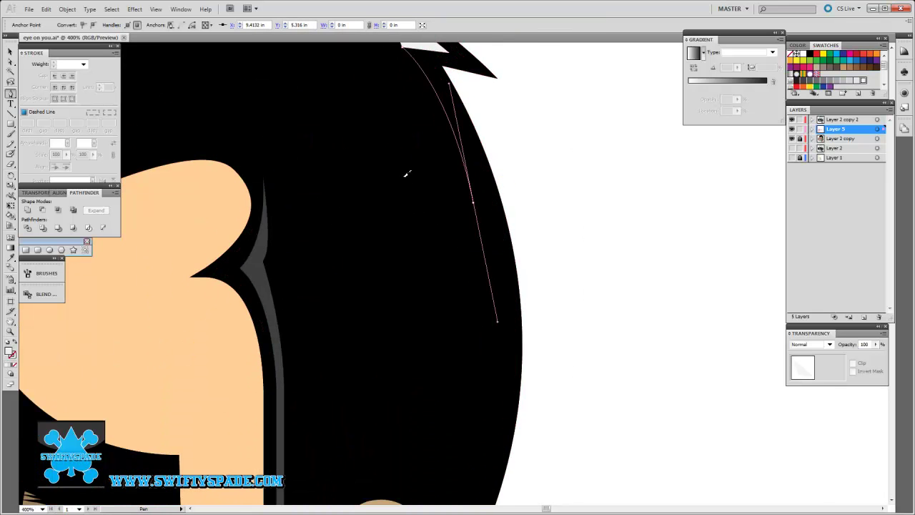
pyautogui.scroll(-3, 406, 174)
pyautogui.scroll(-1, 400, 162)
pyautogui.scroll(-1, 400, 160)
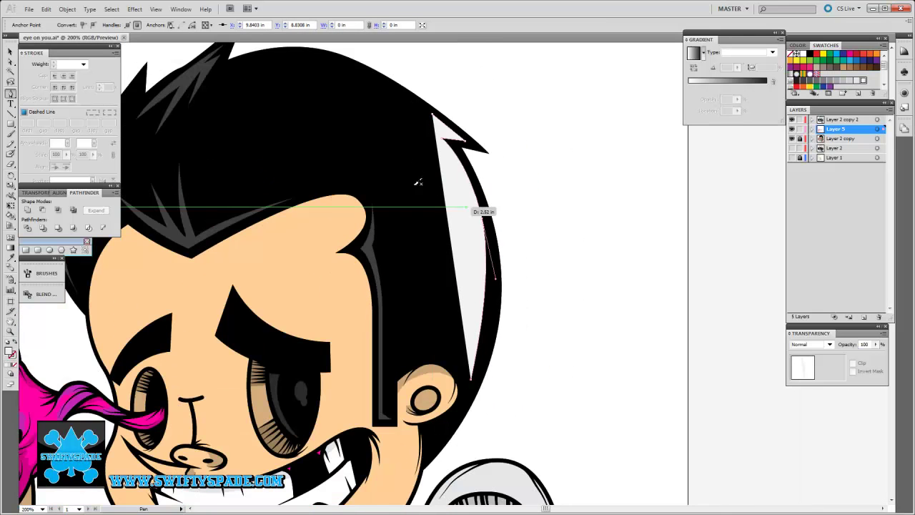
pyautogui.moveTo(502, 131); pyautogui.dragTo(560, 139)
pyautogui.click(392, 173)
pyautogui.scroll(-2, 392, 174)
pyautogui.scroll(2, 355, 233)
pyautogui.scroll(1, 355, 233)
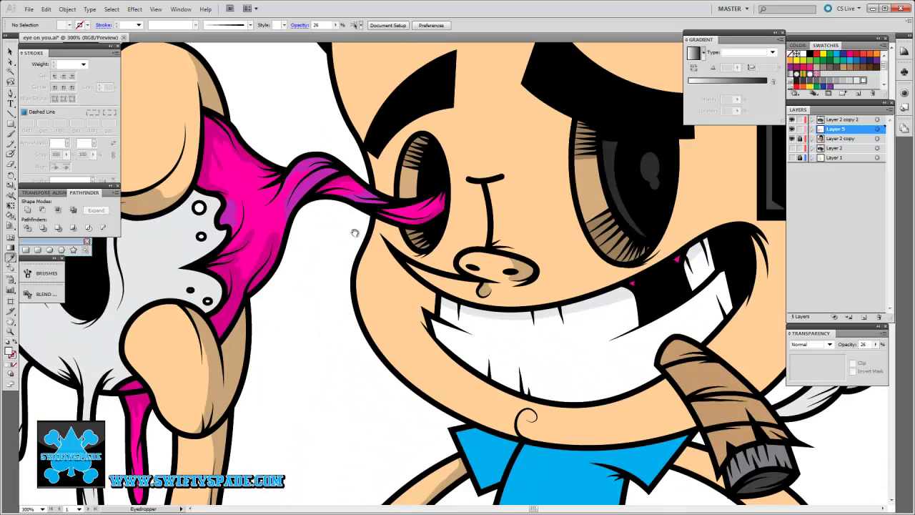
pyautogui.click(496, 230)
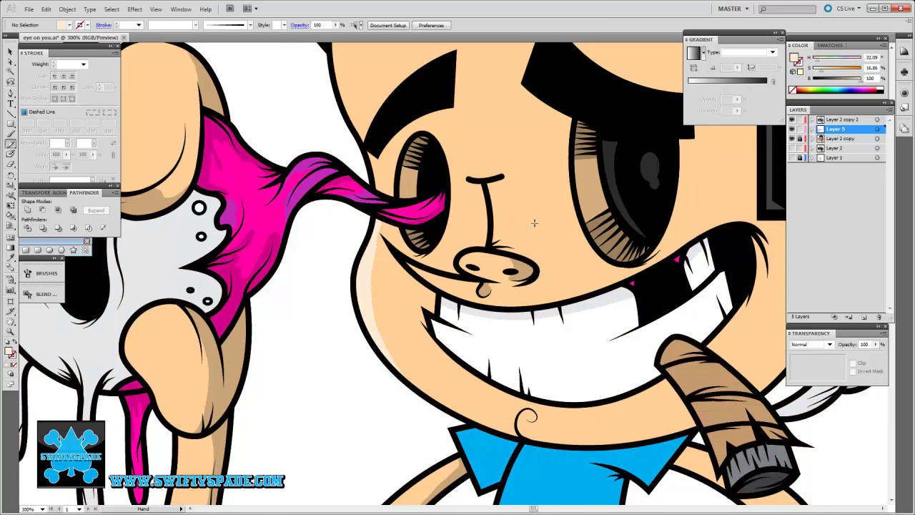
# Step: Pick up the face's skin colour, then pan across the nose and fist toward the eyeball
pyautogui.scroll(3, 474, 228)
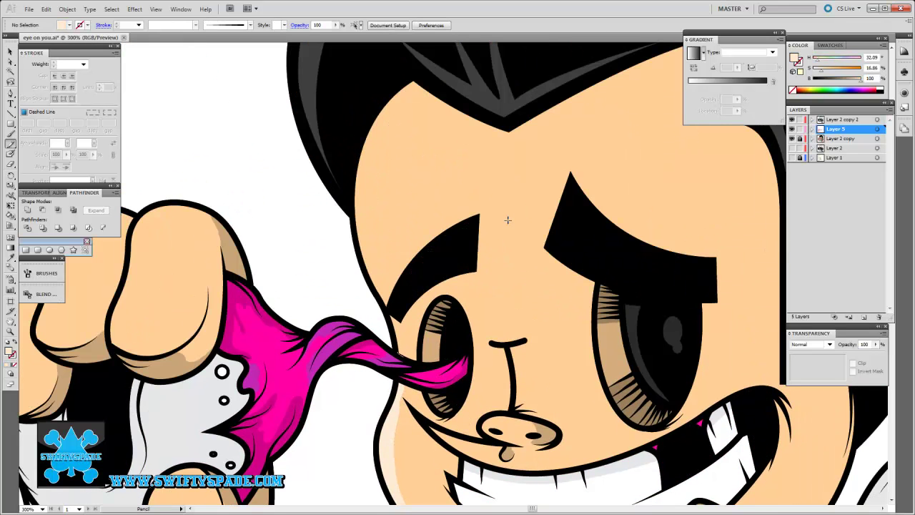
pyautogui.click(626, 191)
pyautogui.scroll(-3, 586, 153)
pyautogui.hscroll(2, 557, 181)
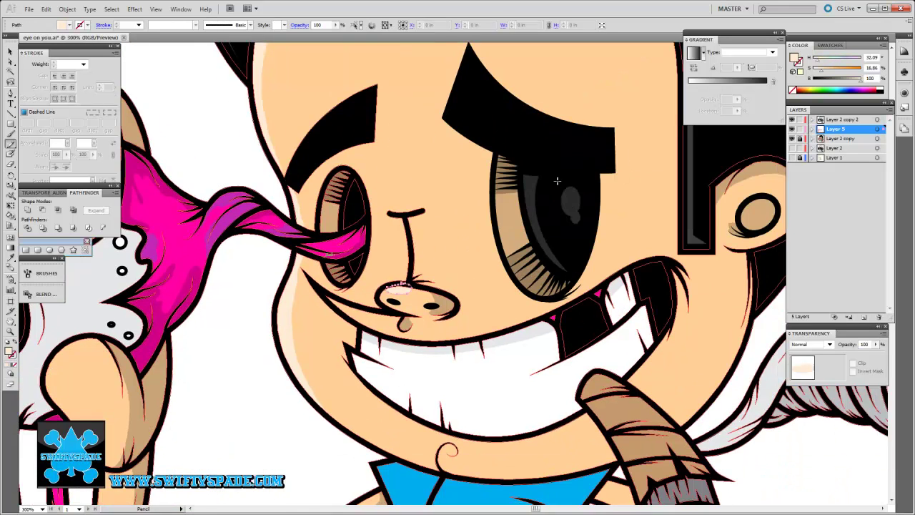
pyautogui.hotkey('ctrl', 'shift', 'a')
pyautogui.scroll(-3, 500, 228)
pyautogui.hscroll(-2, 465, 272)
pyautogui.hscroll(2, 454, 282)
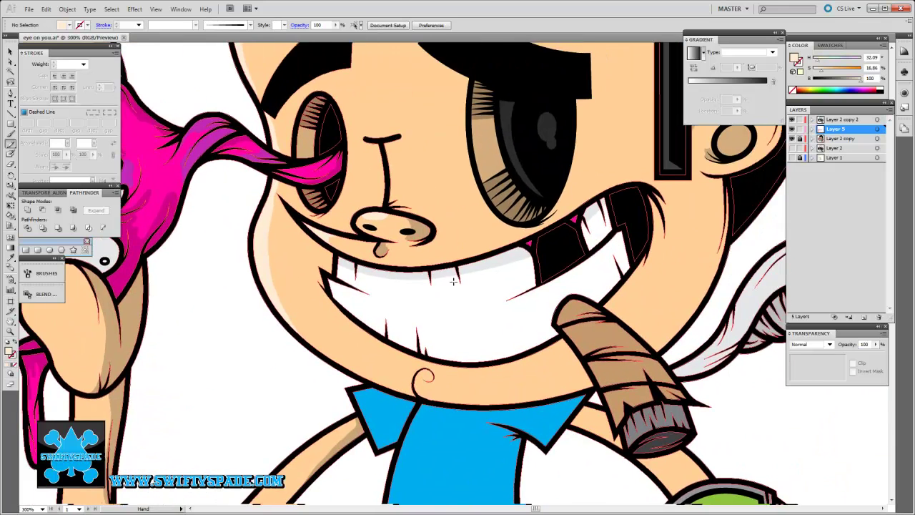
pyautogui.scroll(5, 453, 282)
pyautogui.hscroll(-7, 476, 233)
pyautogui.scroll(-2, 476, 229)
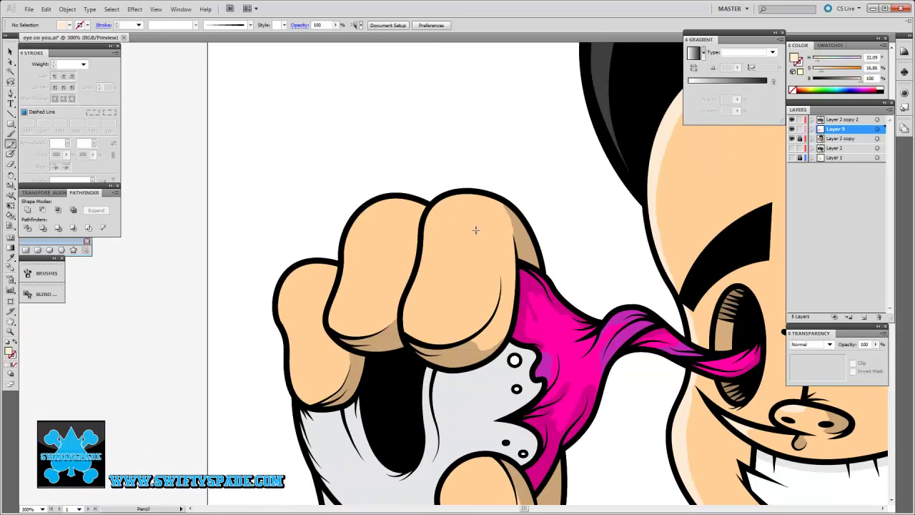
pyautogui.hscroll(-2, 478, 234)
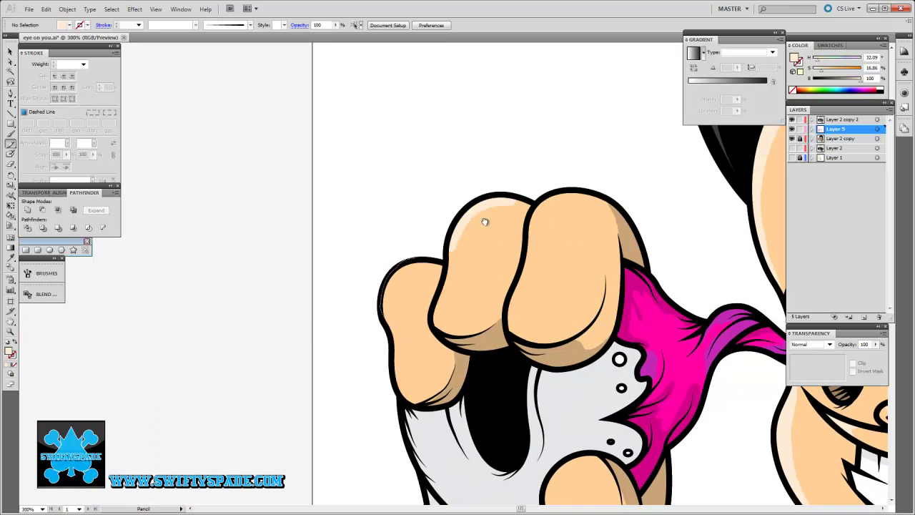
pyautogui.hscroll(3, 484, 221)
pyautogui.scroll(-5, 351, 250)
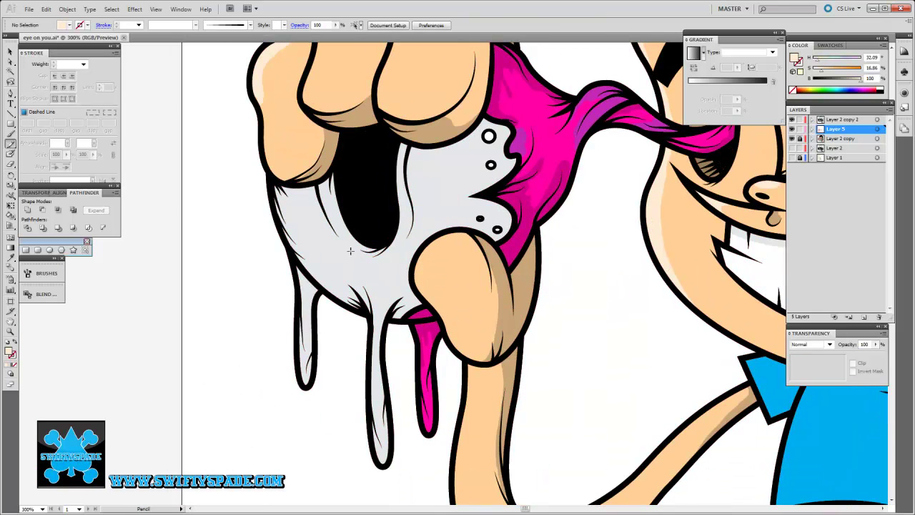
pyautogui.hotkey('ctrl', '=')
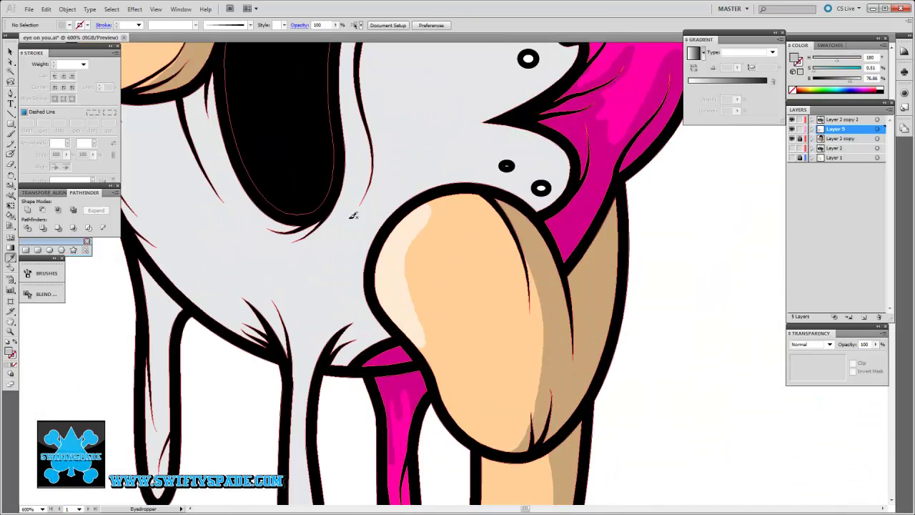
pyautogui.press('n')
pyautogui.scroll(3, 351, 210)
pyautogui.scroll(3, 339, 382)
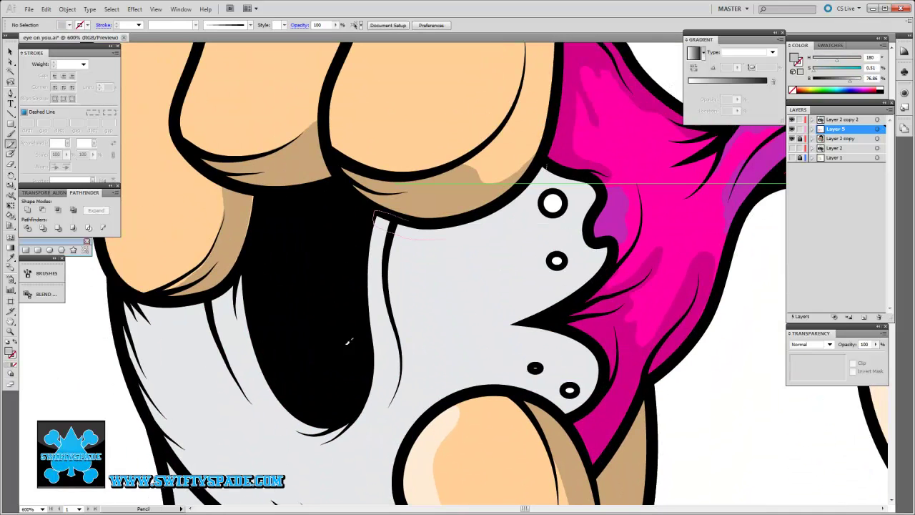
pyautogui.hscroll(-5, 355, 288)
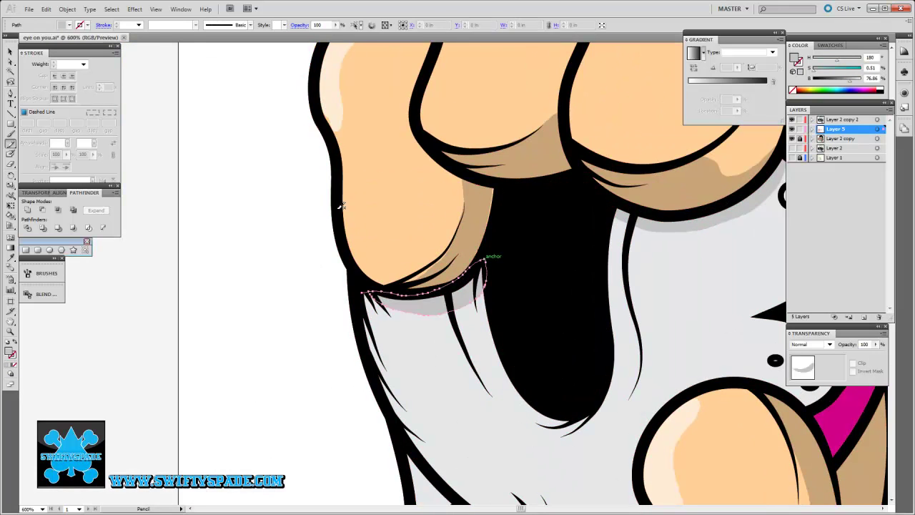
pyautogui.scroll(-4, 329, 204)
pyautogui.hscroll(5, 329, 204)
pyautogui.press('i')
pyautogui.scroll(3, 350, 364)
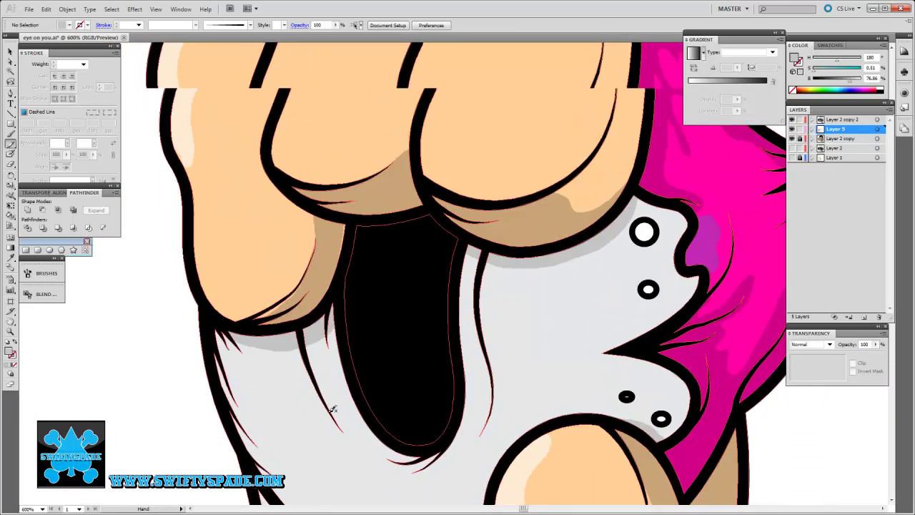
pyautogui.hscroll(-4, 354, 276)
pyautogui.scroll(-2, 351, 243)
pyautogui.scroll(-2, 341, 203)
pyautogui.press('n')
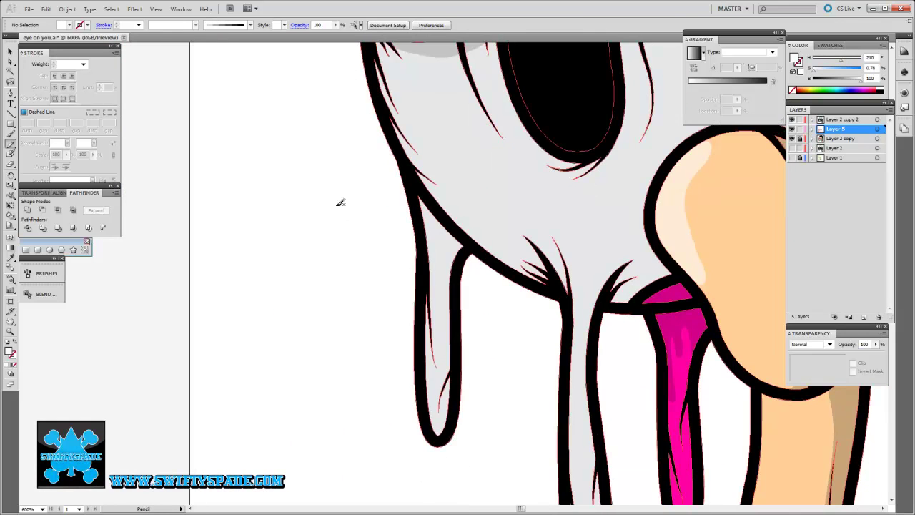
pyautogui.scroll(4, 372, 330)
pyautogui.hscroll(2, 365, 322)
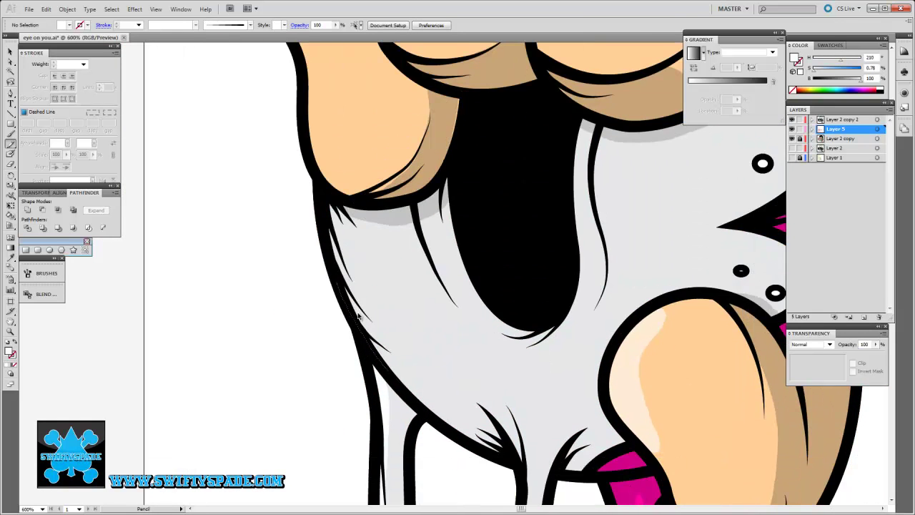
pyautogui.scroll(-5, 364, 314)
pyautogui.hscroll(4, 364, 315)
pyautogui.scroll(-2, 360, 329)
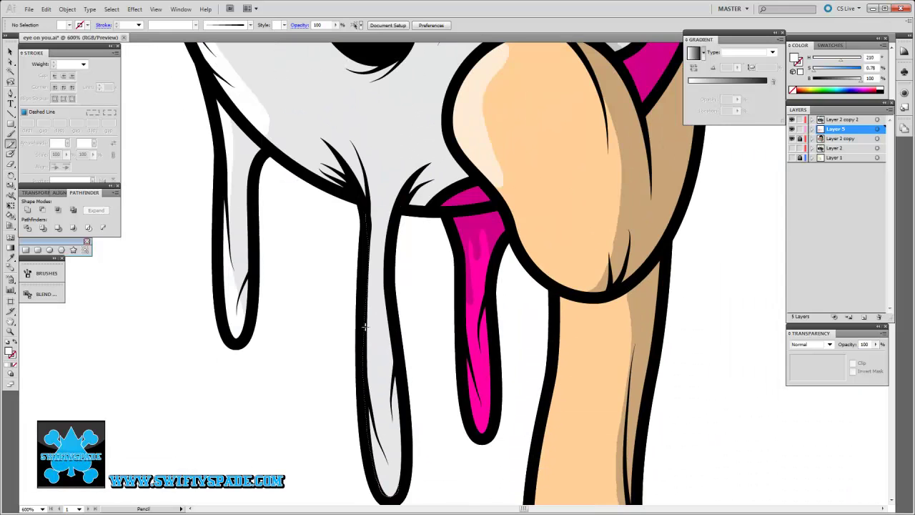
pyautogui.scroll(7, 364, 327)
pyautogui.hscroll(-4, 364, 327)
pyautogui.press('i')
pyautogui.click(332, 262)
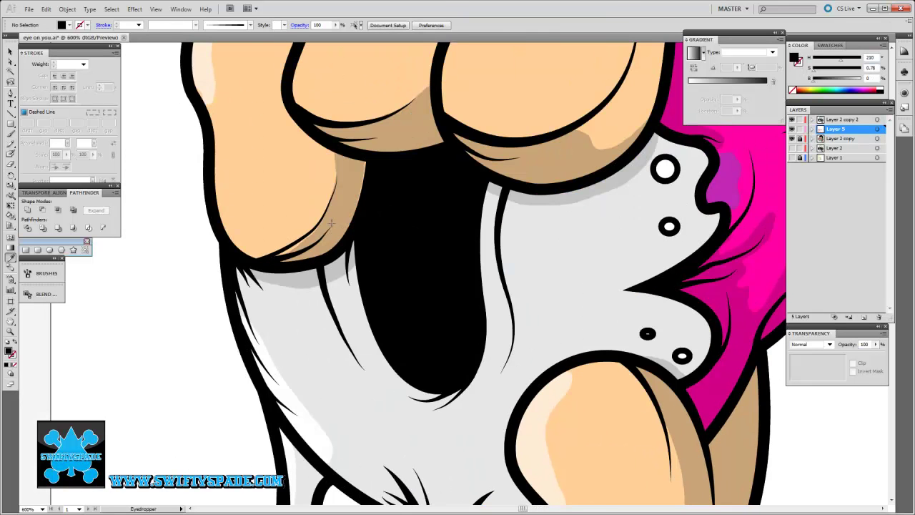
# Step: Add three white oval highlights inside the eyeball's black pupil
pyautogui.scroll(1, 328, 312)
pyautogui.press('l')
pyautogui.moveTo(431, 208)
pyautogui.mouseDown()
pyautogui.moveTo(472, 248)
pyautogui.moveTo(467, 270)
pyautogui.mouseUp()
pyautogui.moveTo(404, 297); pyautogui.dragTo(455, 380)
pyautogui.moveTo(461, 335); pyautogui.dragTo(471, 351)
pyautogui.press('v')
pyautogui.moveTo(482, 390); pyautogui.dragTo(379, 189)
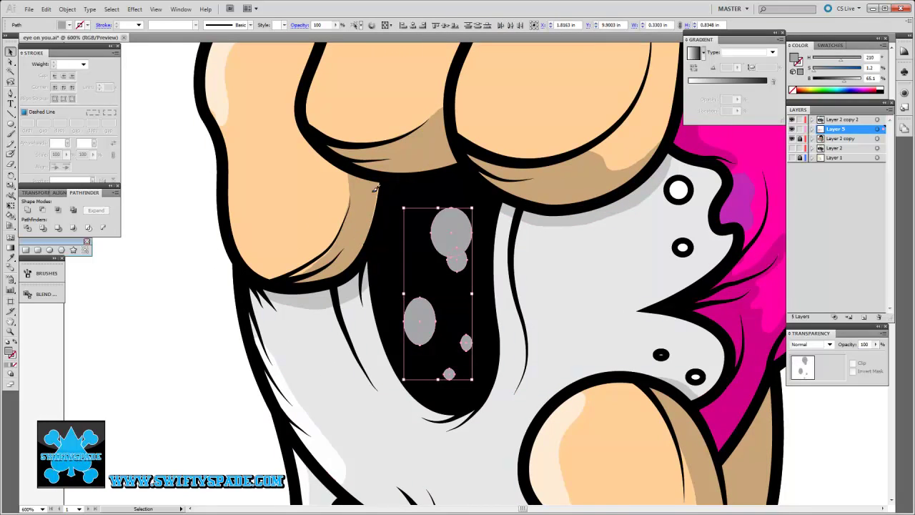
pyautogui.press('d')
pyautogui.hotkey('ctrl', 'shift', 'a')
# Step: Draw a thin curved highlight along the pupil's left edge with the Pen tool
pyautogui.scroll(-2, 410, 172)
pyautogui.scroll(3, 416, 173)
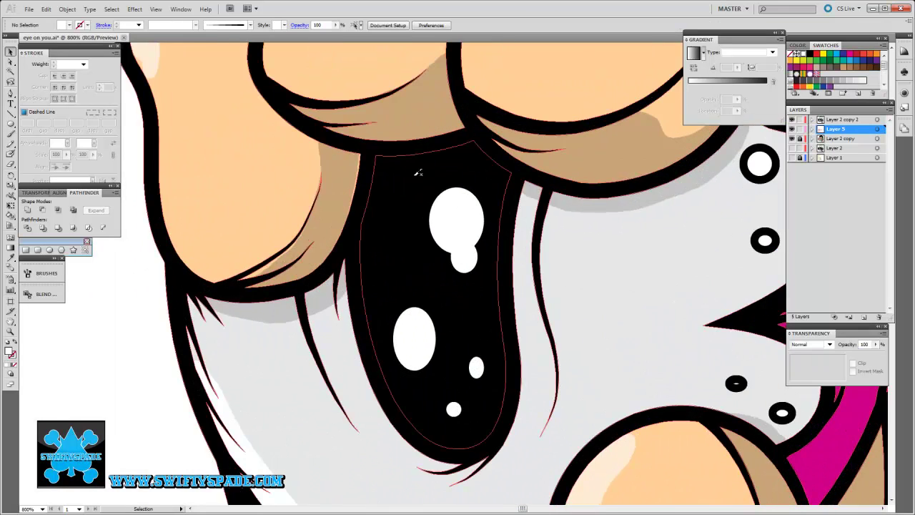
pyautogui.press('p')
pyautogui.moveTo(417, 172); pyautogui.dragTo(399, 109)
pyautogui.click(391, 297)
pyautogui.moveTo(394, 162); pyautogui.dragTo(409, 123)
pyautogui.hotkey('ctrl', 'shift', 'a')
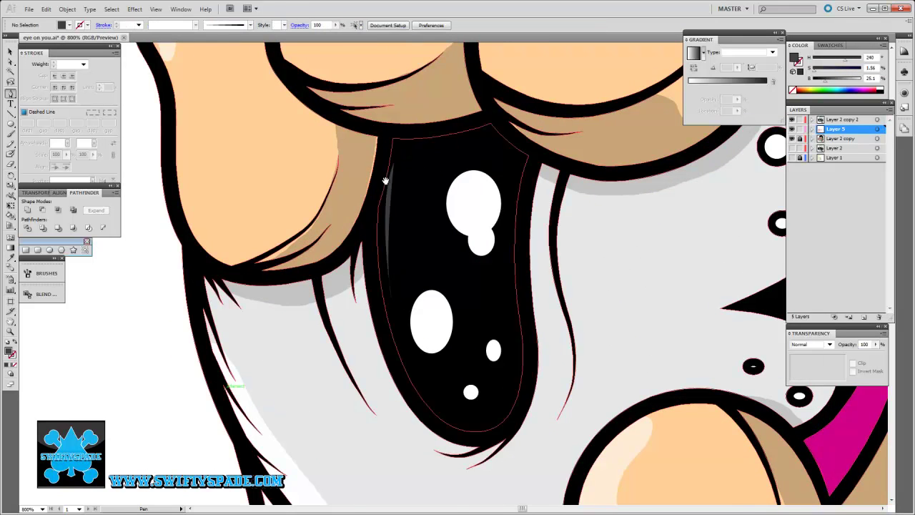
# Step: Sample the pink colour from the artwork for the next freehand strokes
pyautogui.scroll(-1, 398, 157)
pyautogui.scroll(-1, 398, 159)
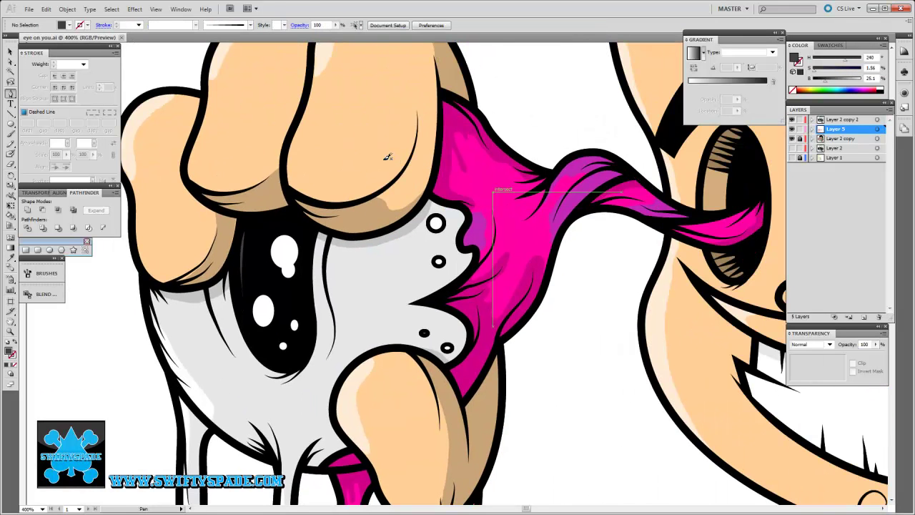
pyautogui.scroll(-2, 387, 156)
pyautogui.scroll(2, 419, 276)
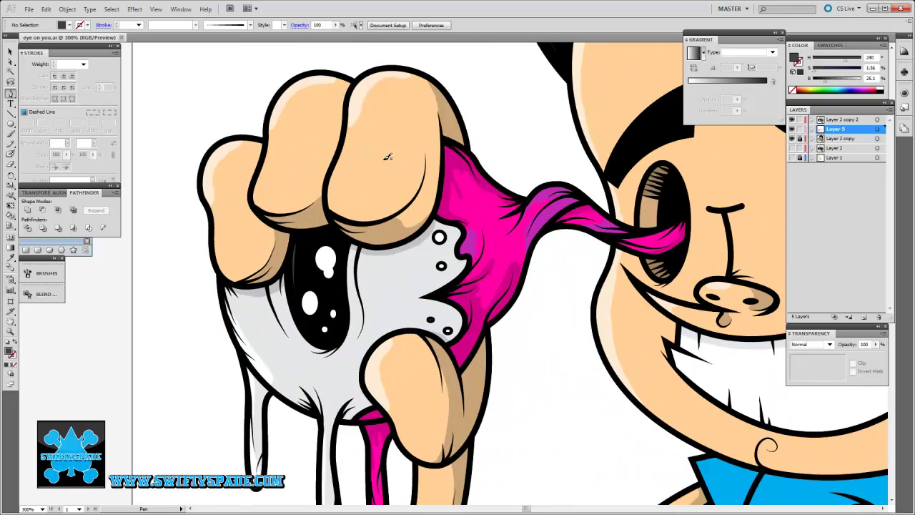
pyautogui.keyDown('alt'); pyautogui.click(479, 243); pyautogui.keyUp('alt')
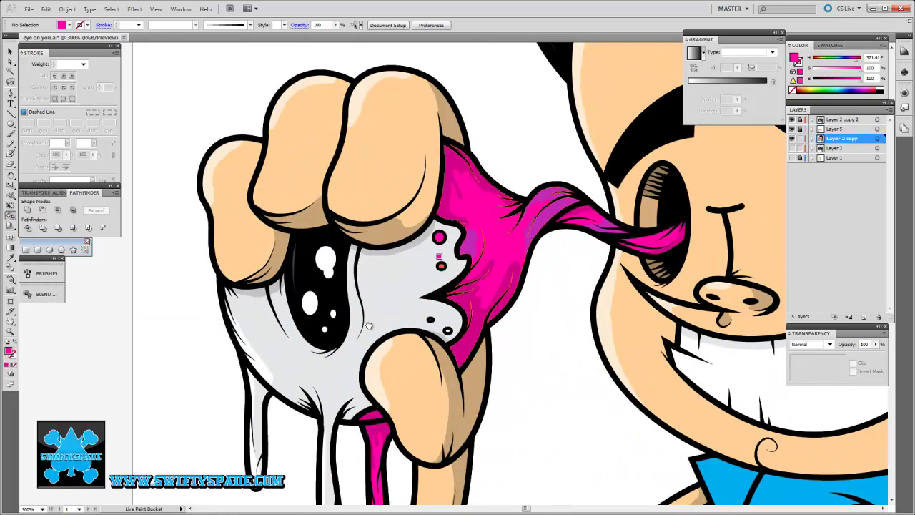
pyautogui.scroll(2, 352, 270)
pyautogui.scroll(1, 372, 269)
pyautogui.scroll(-1, 379, 256)
pyautogui.scroll(-2, 379, 256)
pyautogui.scroll(1, 378, 250)
pyautogui.press('n')
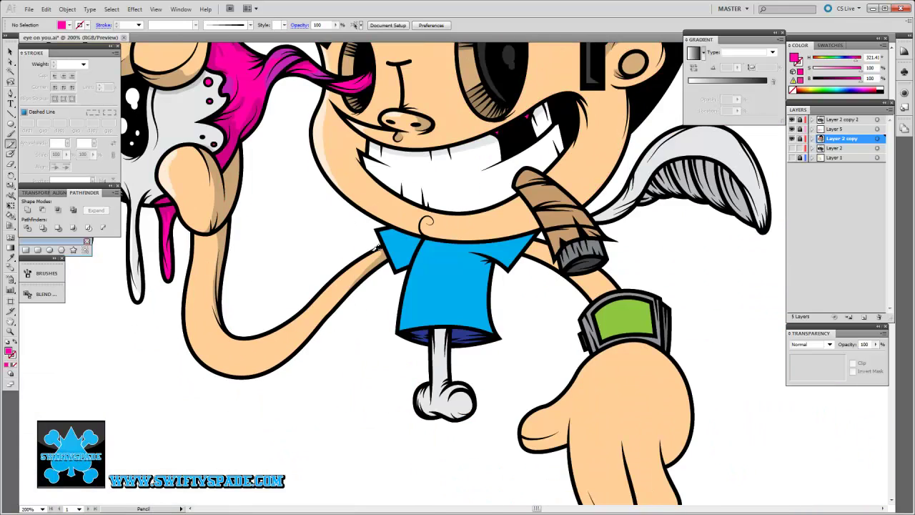
pyautogui.scroll(2, 362, 237)
pyautogui.scroll(1, 417, 248)
# Step: On the shading layer, trace a tan shadow on the arm beside the cigar
pyautogui.scroll(1, 417, 248)
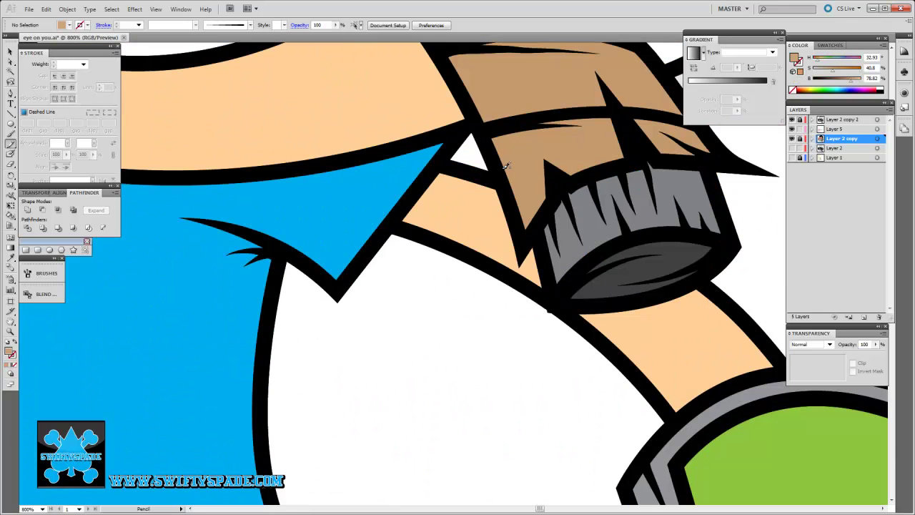
pyautogui.keyDown('alt'); pyautogui.click(450, 215); pyautogui.keyUp('alt')
pyautogui.moveTo(373, 244); pyautogui.dragTo(408, 255)
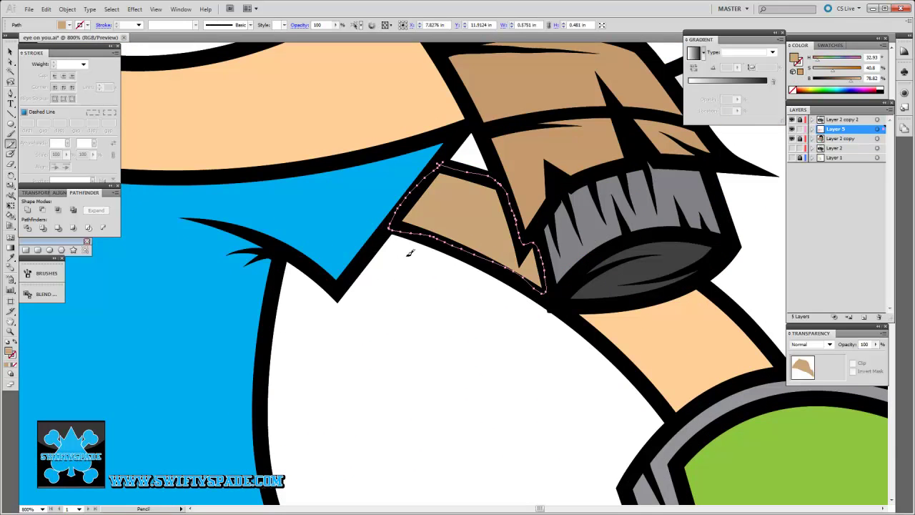
pyautogui.moveTo(698, 234); pyautogui.dragTo(490, 177)
pyautogui.scroll(-5, 415, 219)
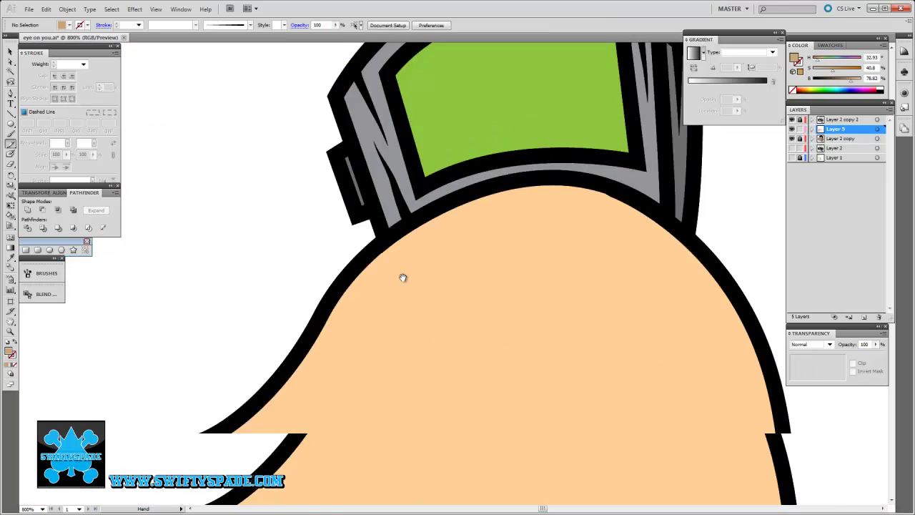
pyautogui.scroll(2, 402, 276)
# Step: Sample the wristband's grey and bring the whole band into view
pyautogui.press('i')
pyautogui.click(404, 315)
pyautogui.moveTo(409, 312); pyautogui.dragTo(235, 283)
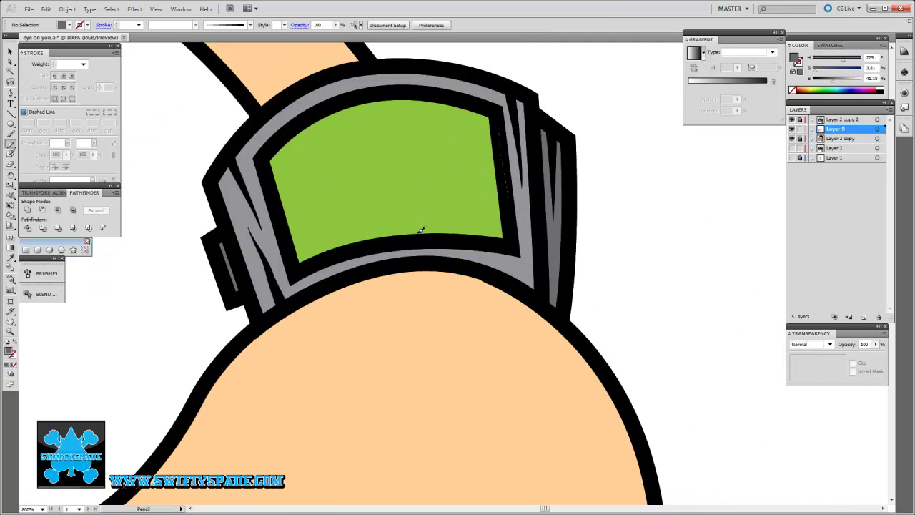
# Step: Draw diagonal light-green highlight stripes across the watch's green lens
pyautogui.press('i')
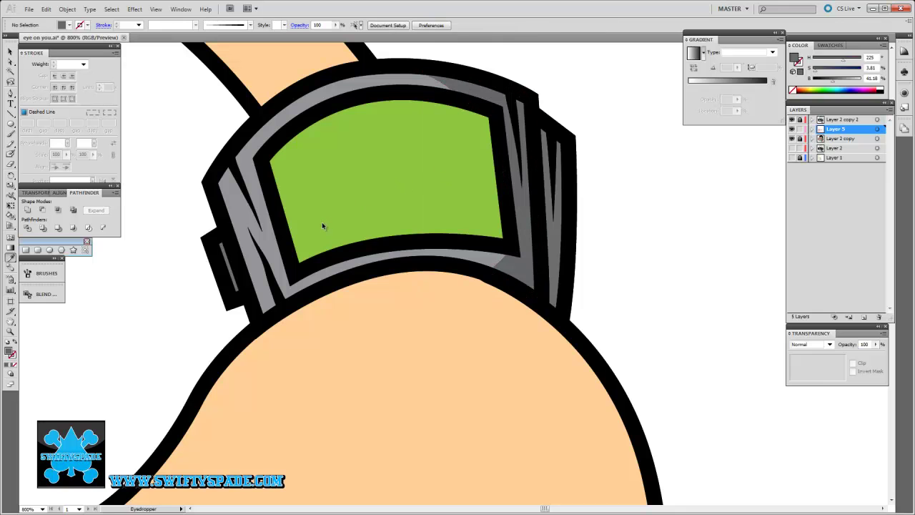
pyautogui.moveTo(361, 243); pyautogui.dragTo(358, 252)
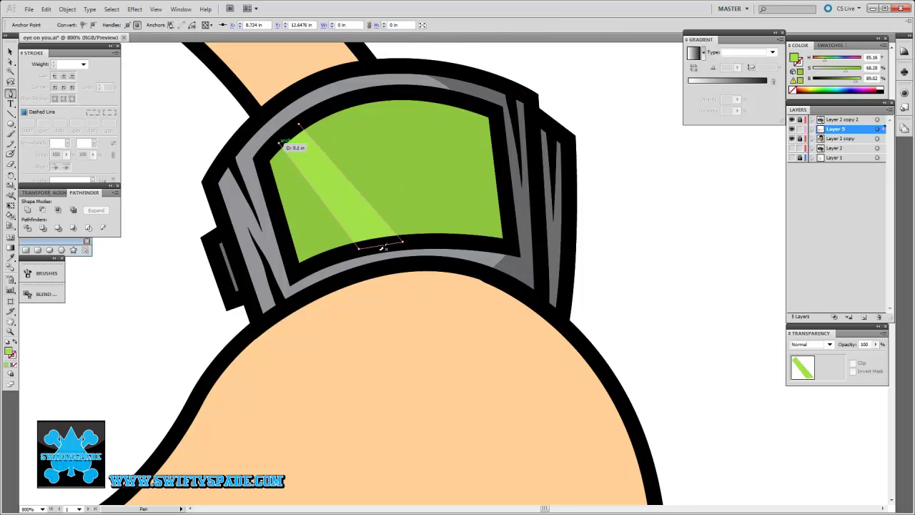
pyautogui.click(357, 251)
pyautogui.click(397, 94)
pyautogui.click(511, 210)
pyautogui.click(506, 243)
pyautogui.click(371, 251)
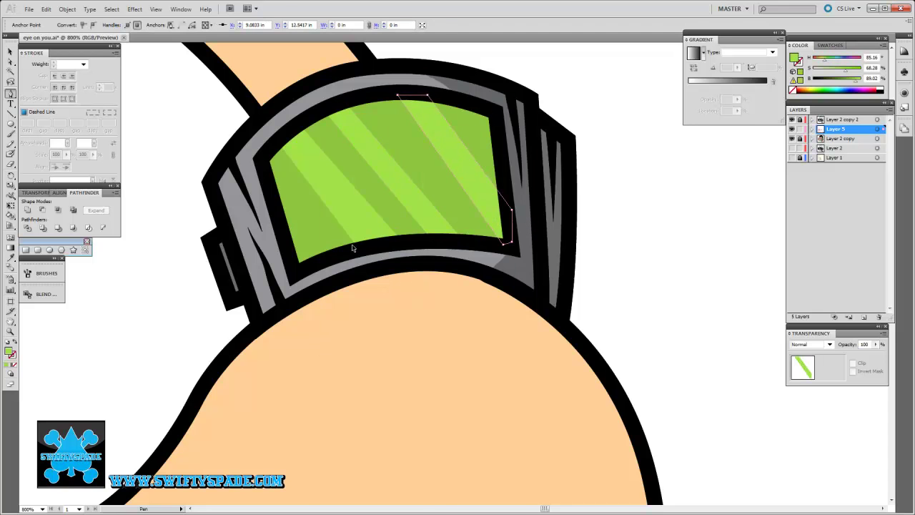
pyautogui.hotkey('ctrl', 'shift', 'a')
pyautogui.hotkey('ctrl', '-')
pyautogui.hotkey('ctrl', '-')
pyautogui.hotkey('ctrl', '-')
pyautogui.moveTo(608, 238); pyautogui.dragTo(758, 310)
# Step: Trace darker tan shading along the thumb and lower finger edges near the wrist
pyautogui.hotkey('ctrl', '+')
pyautogui.hotkey('ctrl', '+')
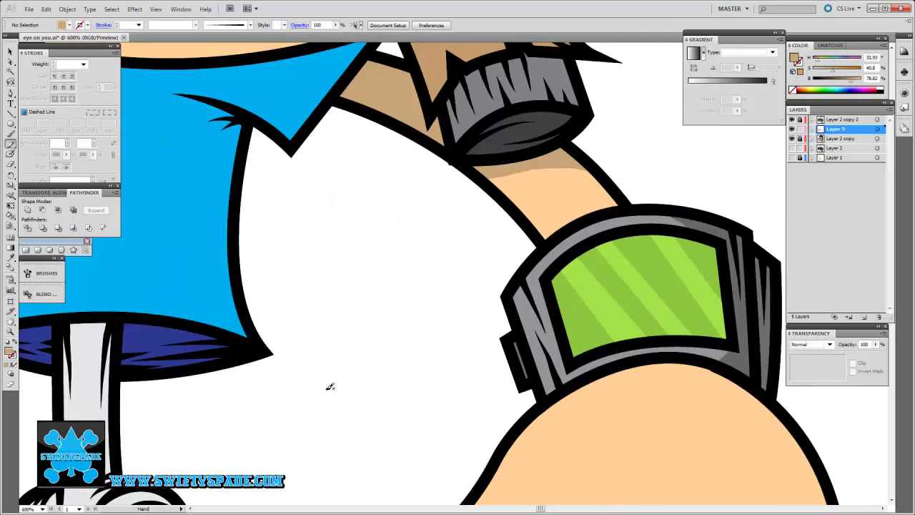
pyautogui.scroll(-5, 330, 386)
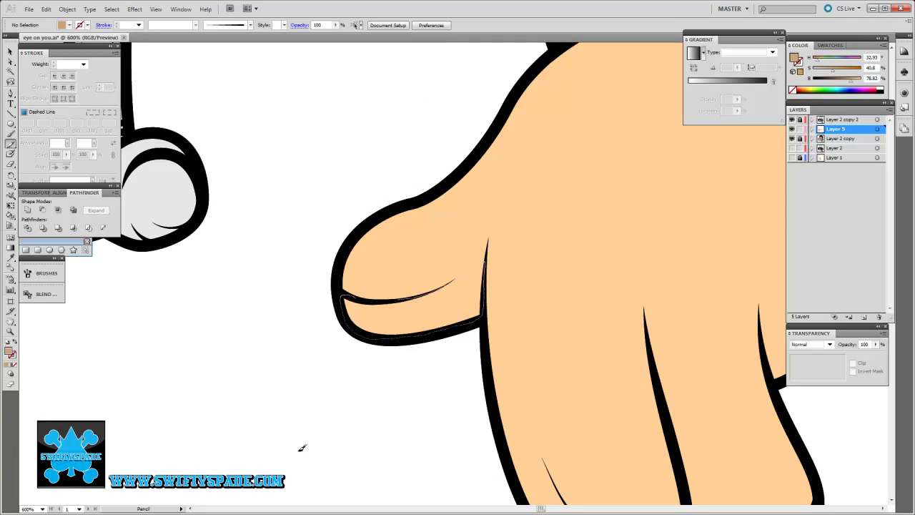
pyautogui.moveTo(515, 512)
pyautogui.mouseDown()
pyautogui.moveTo(300, 275)
pyautogui.moveTo(258, 292)
pyautogui.mouseUp()
pyautogui.hscroll(5, 286, 272)
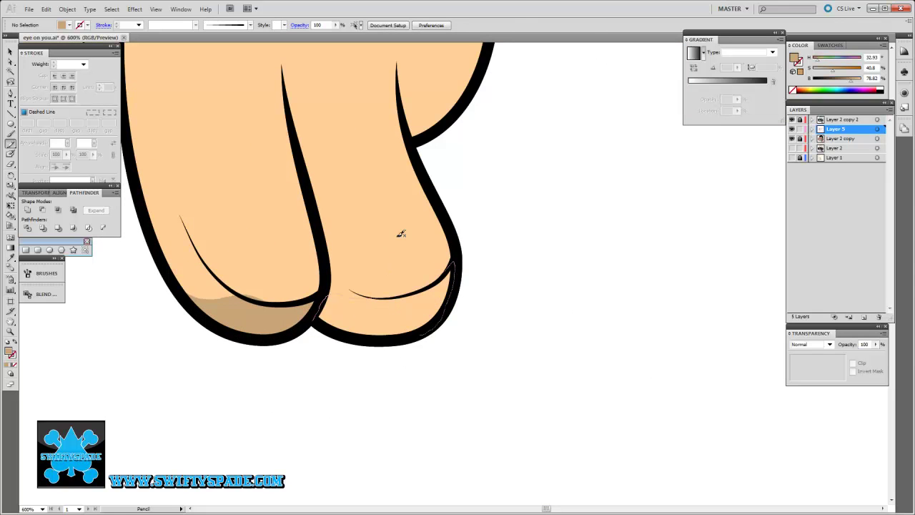
pyautogui.scroll(5, 352, 218)
pyautogui.scroll(5, 363, 239)
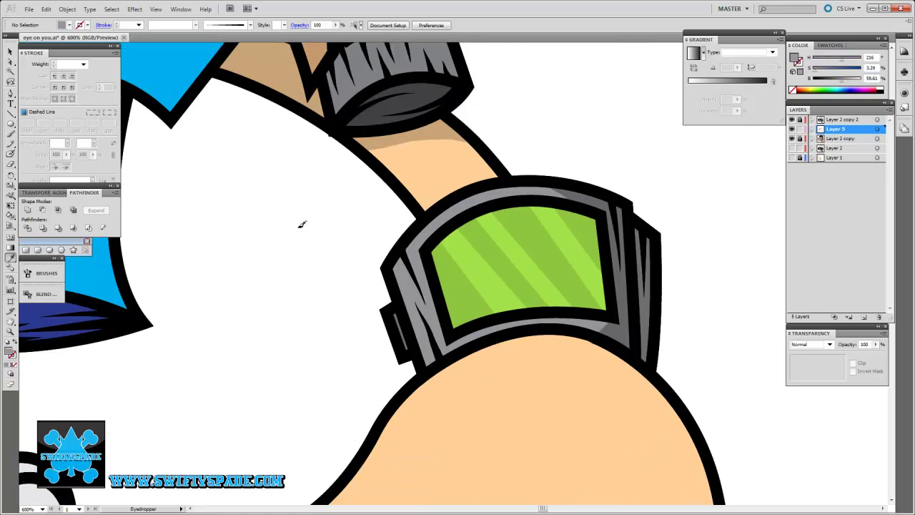
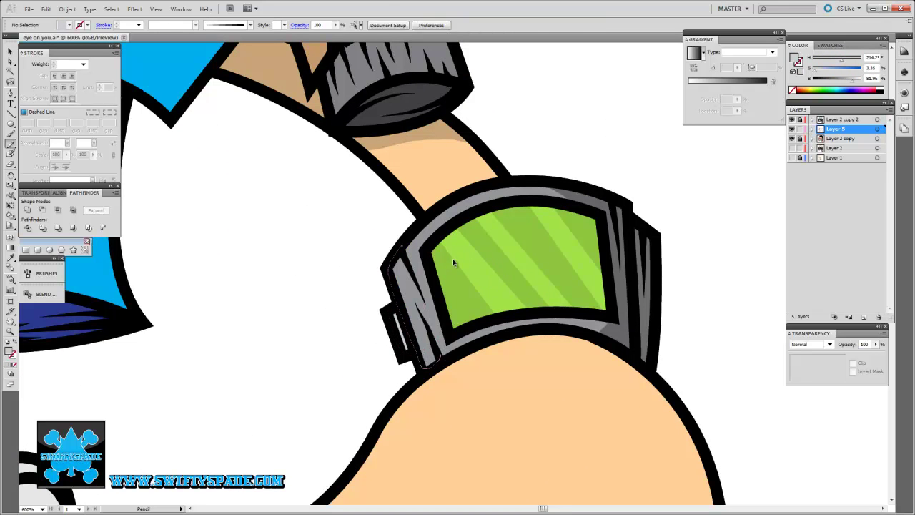
# Step: Draw a darker grey shading shape on the stick's knobbly end
pyautogui.scroll(-3, 351, 361)
pyautogui.scroll(-2, 336, 318)
pyautogui.scroll(5, 320, 262)
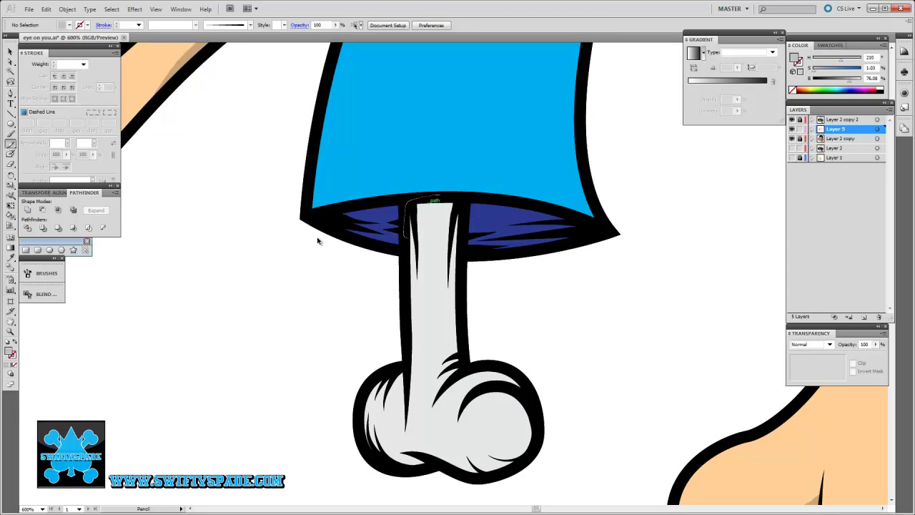
pyautogui.scroll(-3, 378, 279)
pyautogui.hscroll(3, 378, 280)
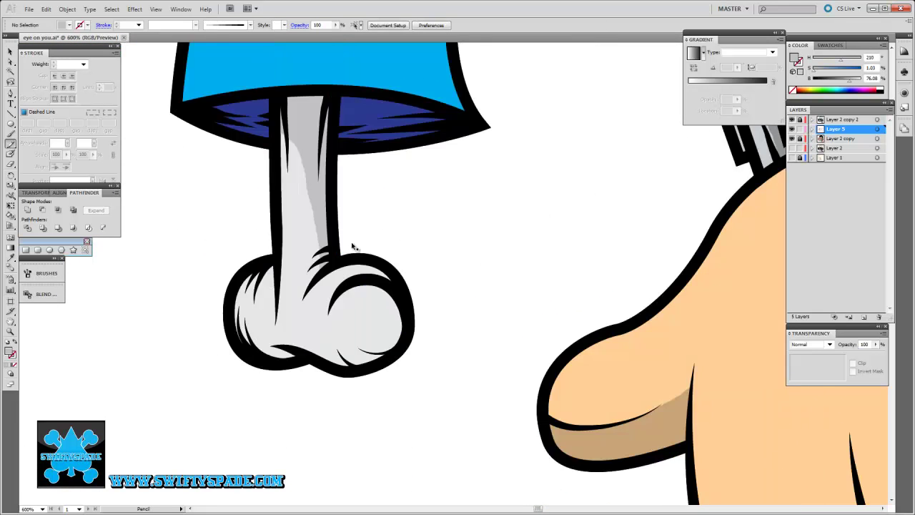
pyautogui.moveTo(355, 290); pyautogui.dragTo(355, 291)
# Step: Add lighter grey highlight shapes along the stick, sampling greys with the Eyedropper
pyautogui.press('i')
pyautogui.scroll(2, 361, 291)
pyautogui.hscroll(-3, 361, 291)
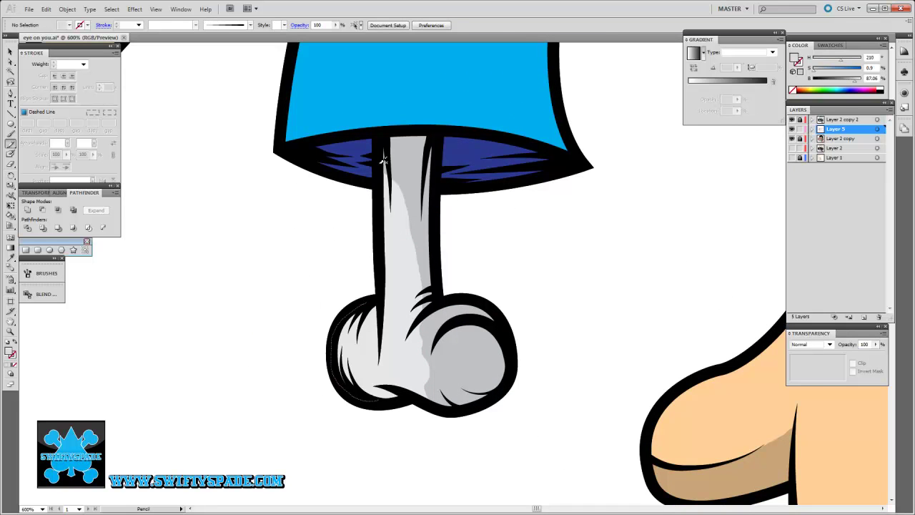
pyautogui.hotkey('ctrl', 'shift', 'a')
pyautogui.press('i')
pyautogui.moveTo(542, 115); pyautogui.dragTo(417, 326)
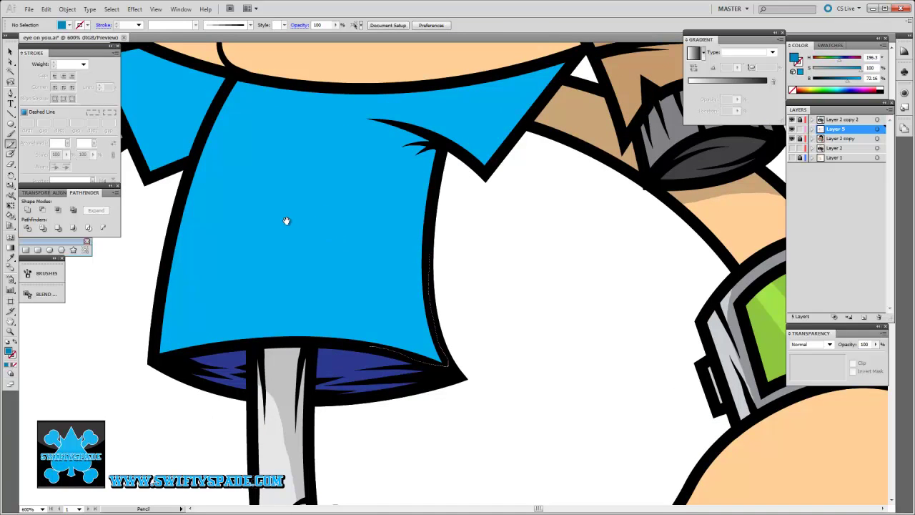
# Step: Draw darker blue shading along the shirt's right edge and under the collar
pyautogui.moveTo(461, 314); pyautogui.dragTo(369, 284)
pyautogui.scroll(5, 306, 213)
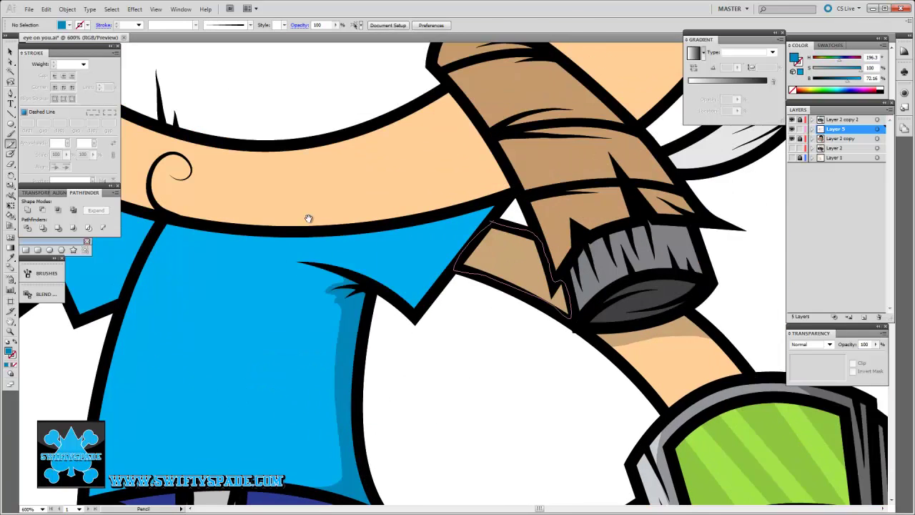
pyautogui.hscroll(-2, 320, 210)
pyautogui.moveTo(201, 246); pyautogui.dragTo(526, 273)
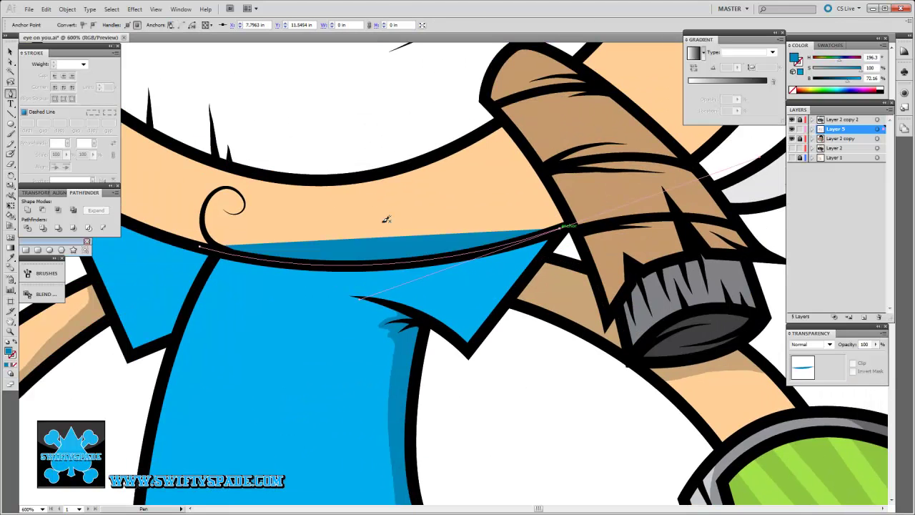
pyautogui.moveTo(202, 247); pyautogui.dragTo(257, 293)
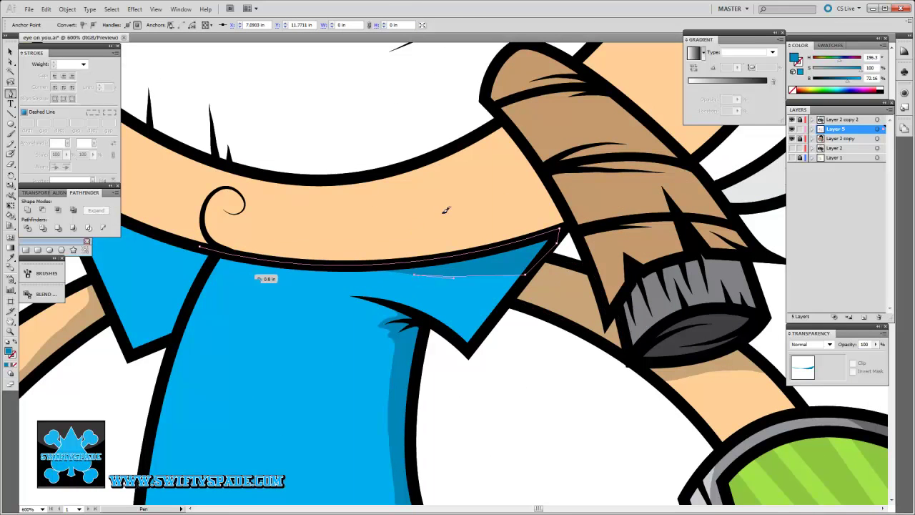
pyautogui.hscroll(-5, 401, 329)
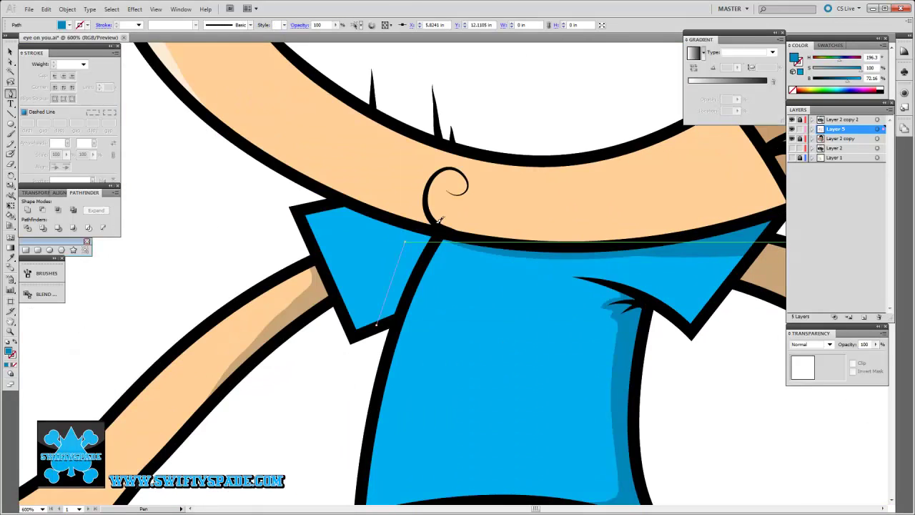
# Step: Add a dark blue shading sliver on the left sleeve
pyautogui.moveTo(325, 206); pyautogui.dragTo(373, 370)
pyautogui.moveTo(374, 324); pyautogui.dragTo(373, 355)
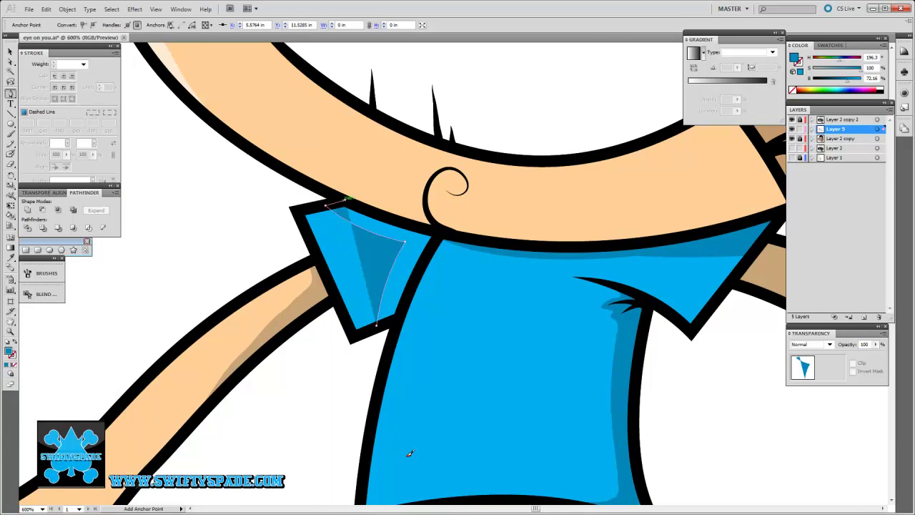
pyautogui.moveTo(467, 447); pyautogui.dragTo(406, 409)
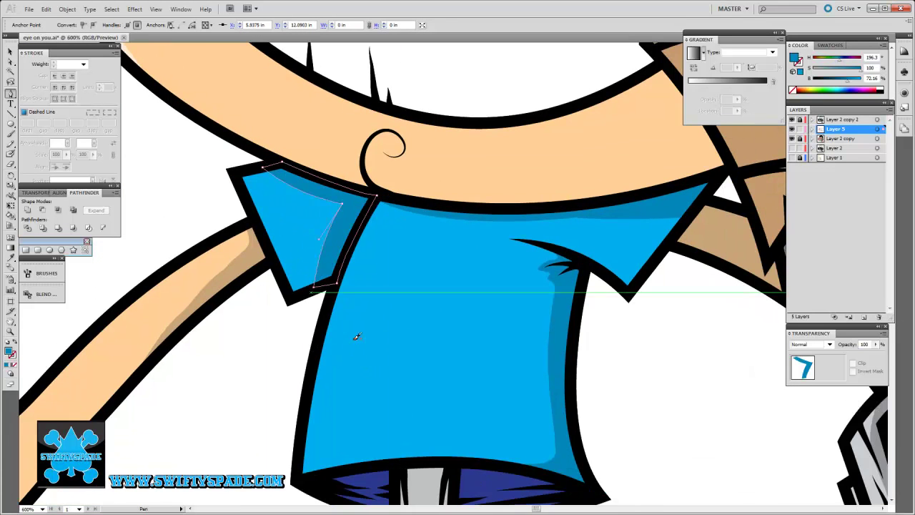
pyautogui.hotkey('ctrl', 'shift', 'a')
pyautogui.scroll(-5, 372, 401)
pyautogui.hscroll(5, 386, 446)
pyautogui.press('i')
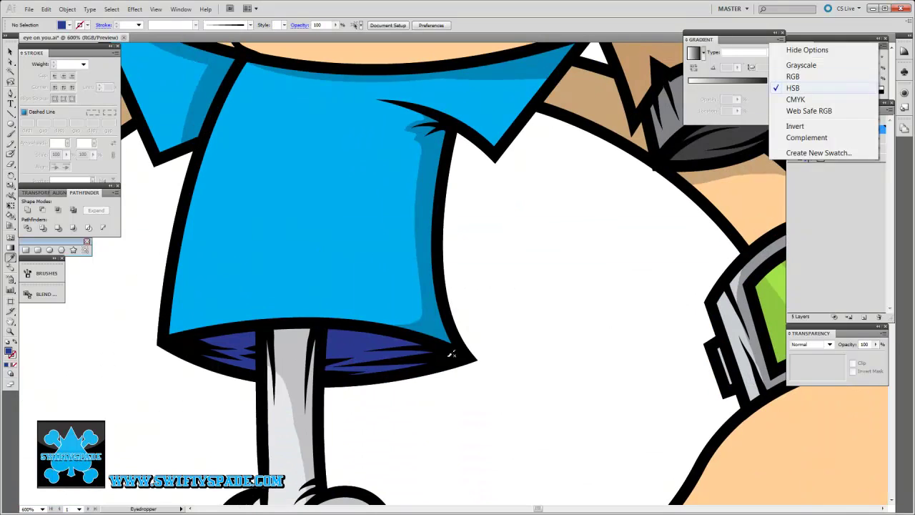
# Step: Draw navy shading along the shirt hem and zoom out to 400%
pyautogui.moveTo(412, 355); pyautogui.dragTo(325, 328)
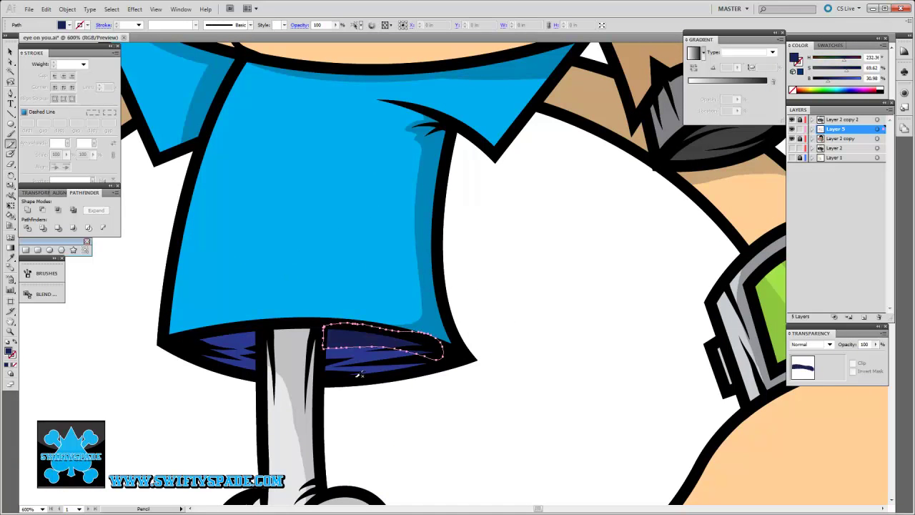
pyautogui.hotkey('ctrl', 'shift', 'a')
pyautogui.hotkey('ctrl', '-')
pyautogui.scroll(5, 476, 388)
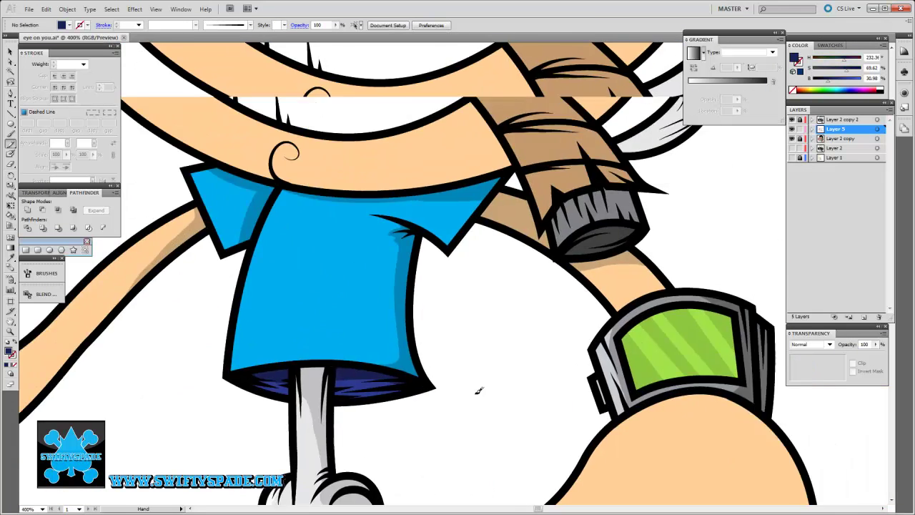
pyautogui.scroll(5, 500, 357)
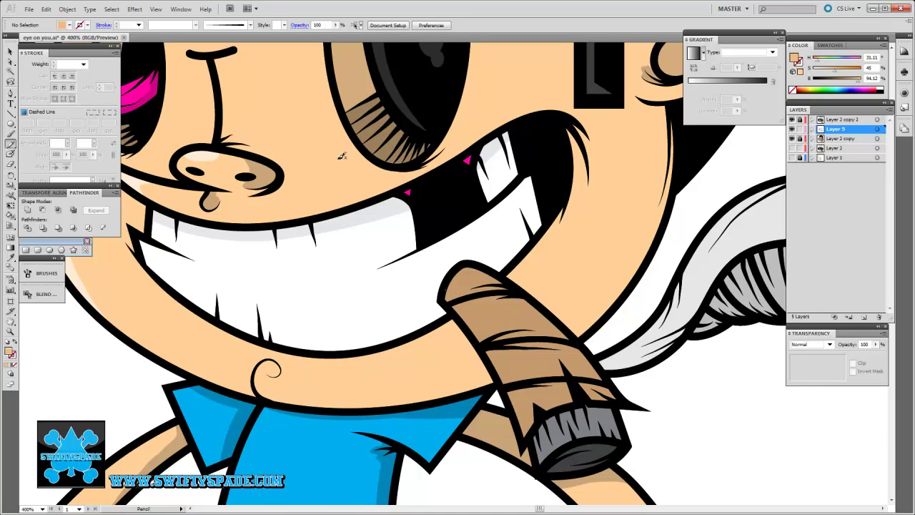
# Step: Add brown highlight and shading shapes along the cigar's left and upper-right edges
pyautogui.moveTo(411, 311); pyautogui.dragTo(391, 354)
pyautogui.hotkey('ctrl', 'shift', 'a')
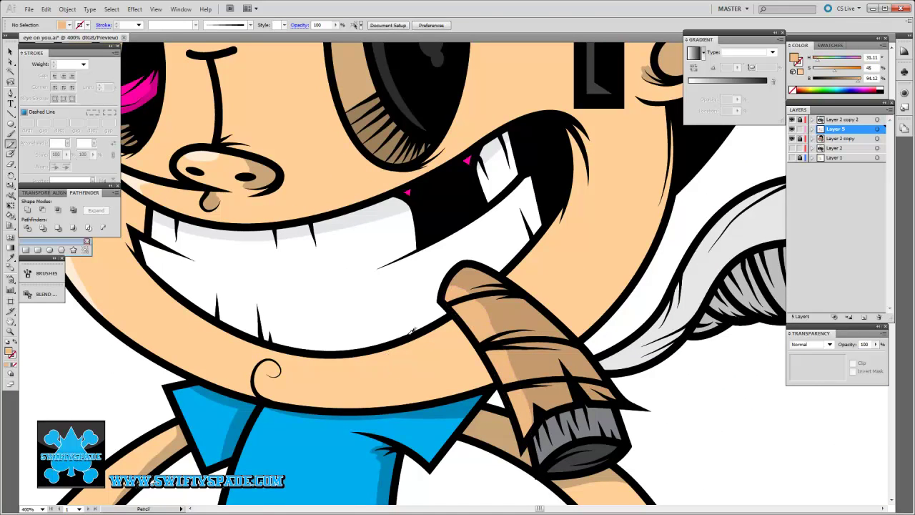
pyautogui.press('a')
pyautogui.hotkey('ctrl', 'z')
pyautogui.hotkey('ctrl', 'z')
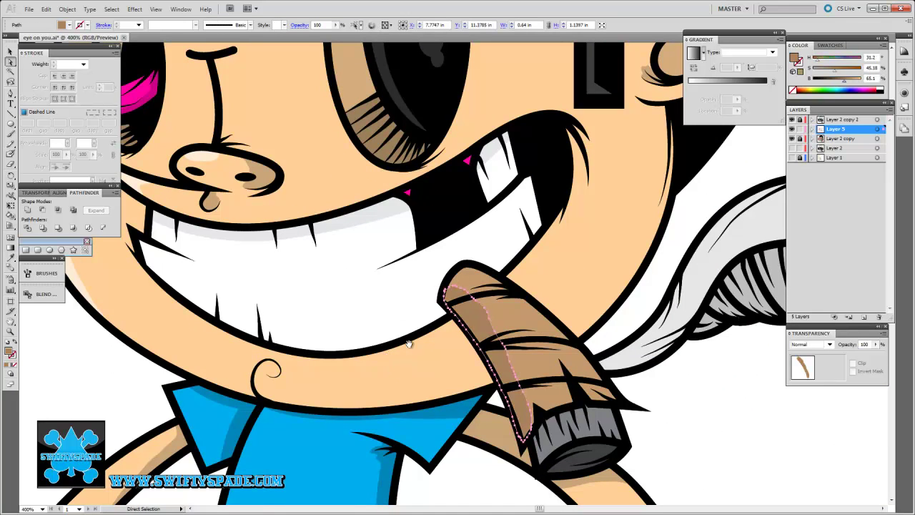
pyautogui.hotkey('ctrl', 'shift', 'a')
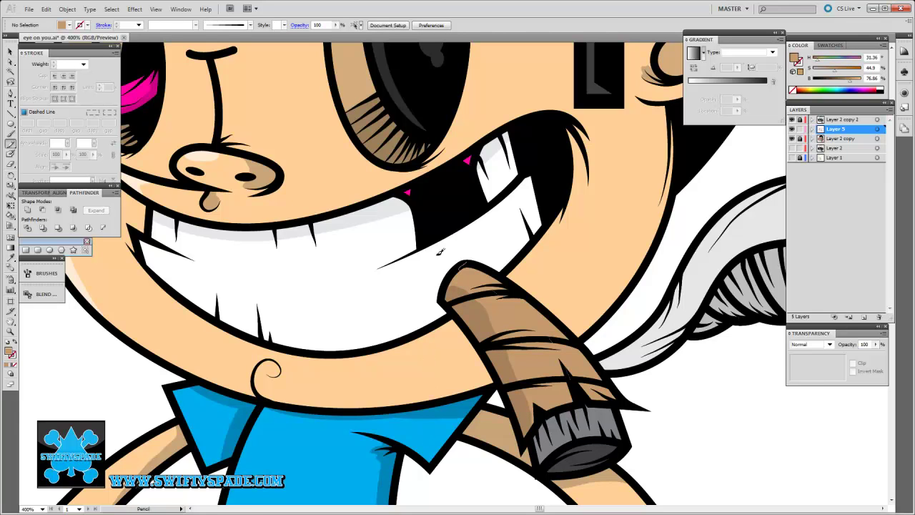
pyautogui.moveTo(614, 395); pyautogui.dragTo(461, 263)
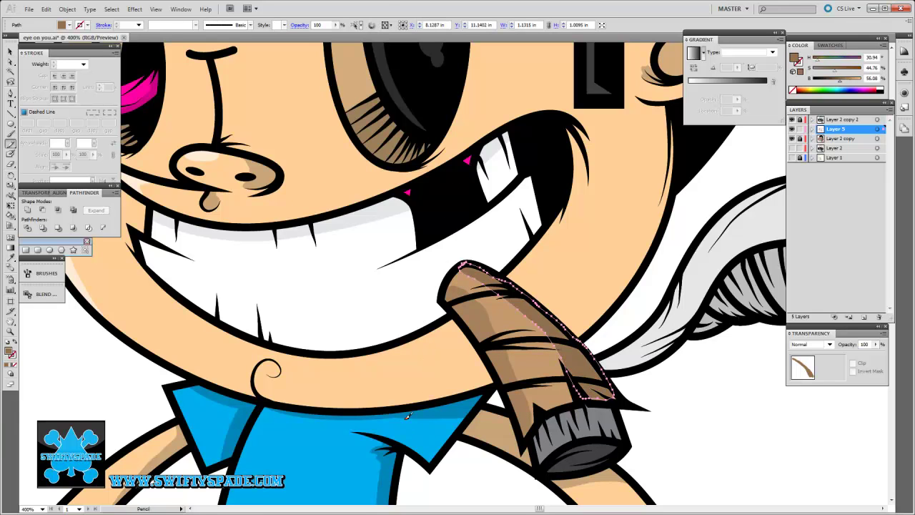
pyautogui.hotkey('ctrl', 'shift', 'a')
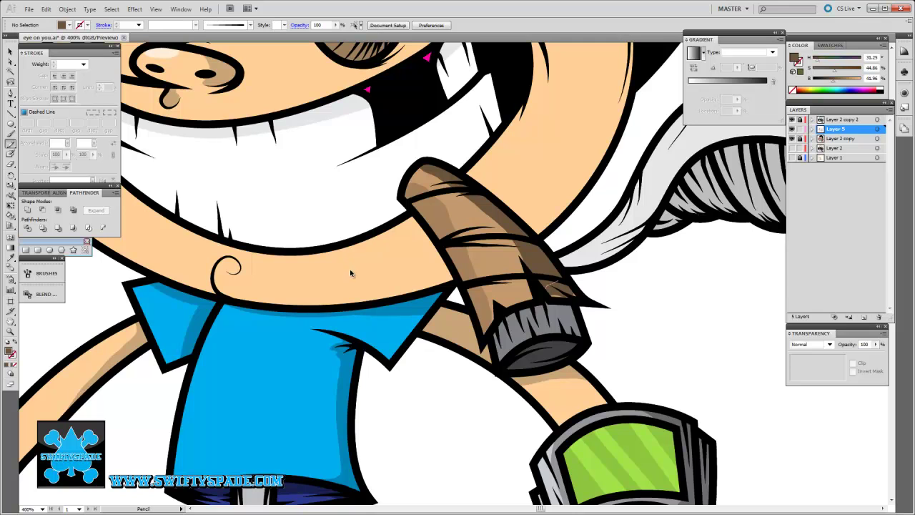
pyautogui.click(422, 384)
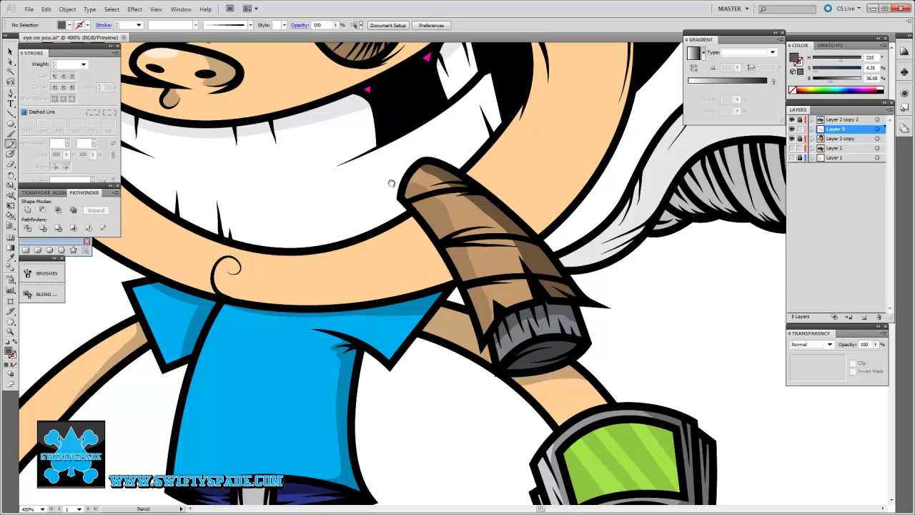
# Step: Zoom out to the whole character and sample the wing's darker grey as fill
pyautogui.hotkey('ctrl', '-')
pyautogui.hotkey('ctrl', '-')
pyautogui.hotkey('ctrl', '-')
pyautogui.moveTo(227, 143); pyautogui.dragTo(324, 196)
pyautogui.scroll(3, 613, 335)
pyautogui.scroll(3, 613, 334)
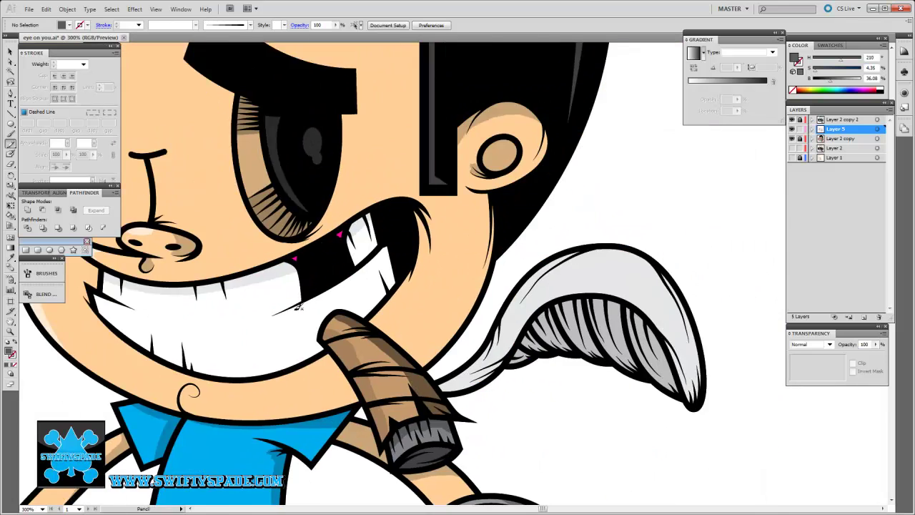
pyautogui.press('i')
pyautogui.click(462, 270)
pyautogui.click(476, 251)
pyautogui.press('n')
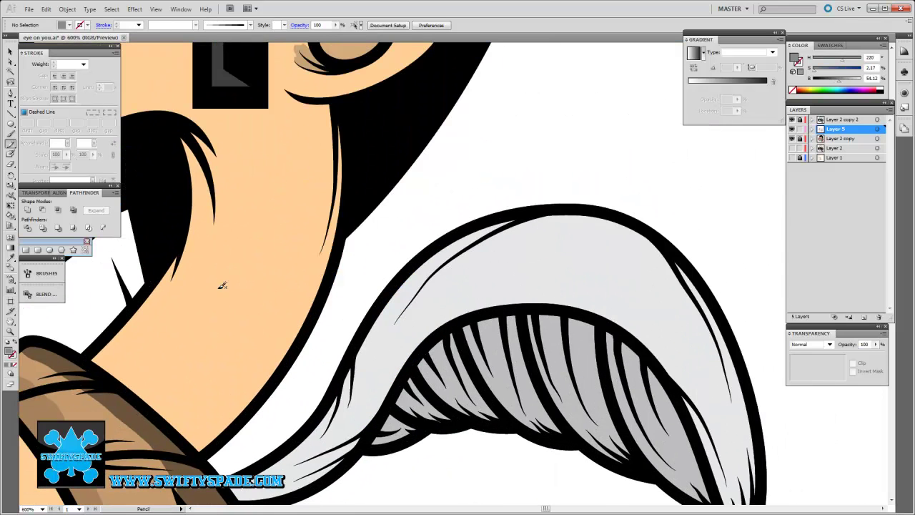
# Step: Refine the lighter grey shading shapes on the wing underside and remove a stray stroke
pyautogui.hotkey('ctrl', 'z')
pyautogui.hotkey('ctrl', 'z')
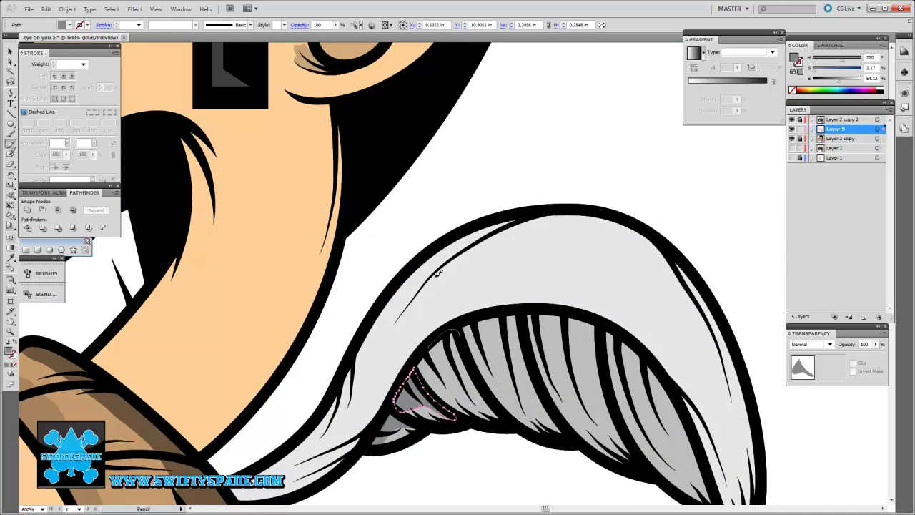
pyautogui.hotkey('ctrl', 'z')
pyautogui.hotkey('ctrl', 'z')
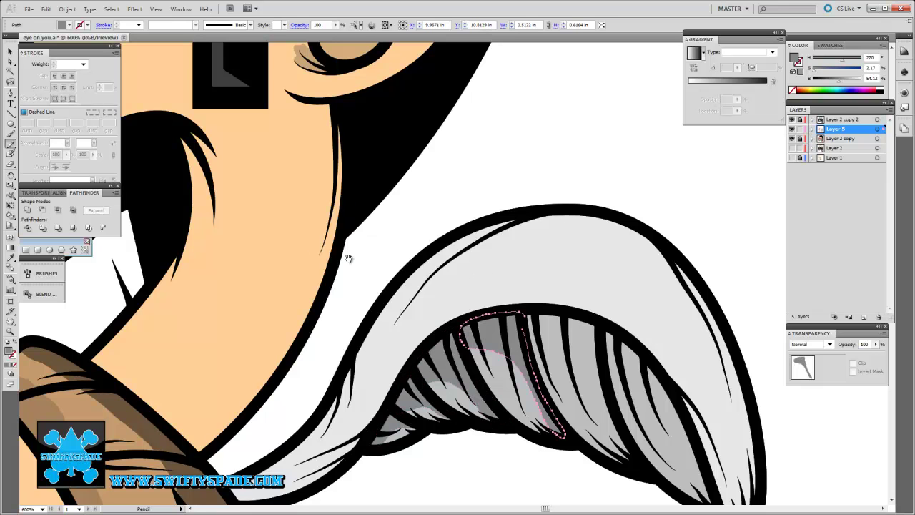
pyautogui.hotkey('ctrl', 'z')
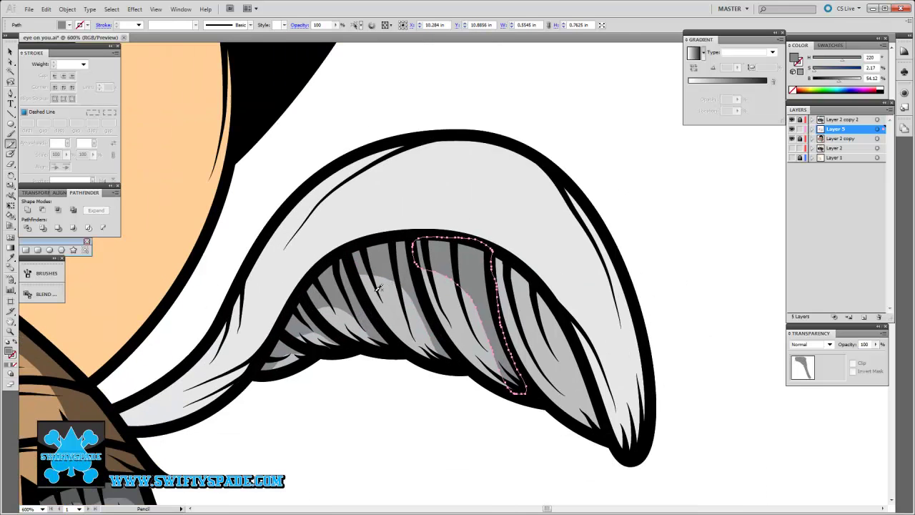
pyautogui.hotkey('ctrl', 'z')
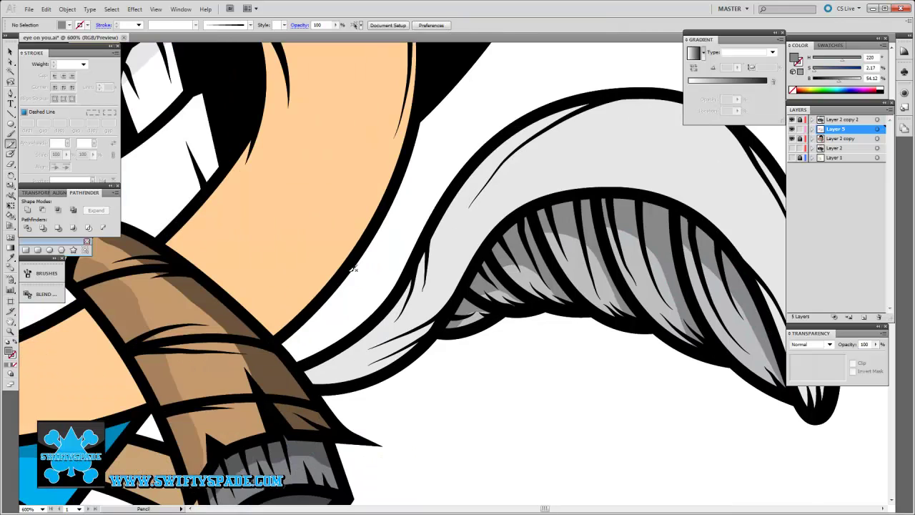
pyautogui.hotkey('ctrl', 'z')
pyautogui.press('i')
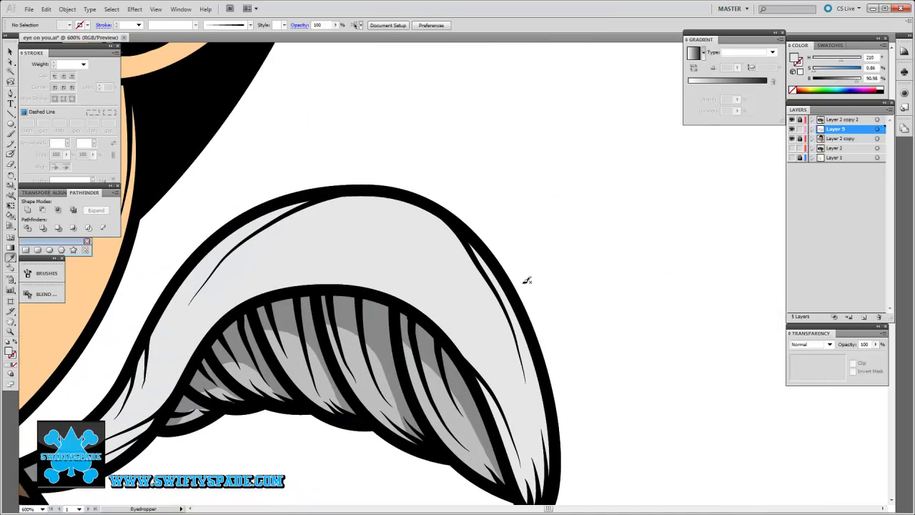
pyautogui.hotkey('ctrl', 'z')
pyautogui.press('n')
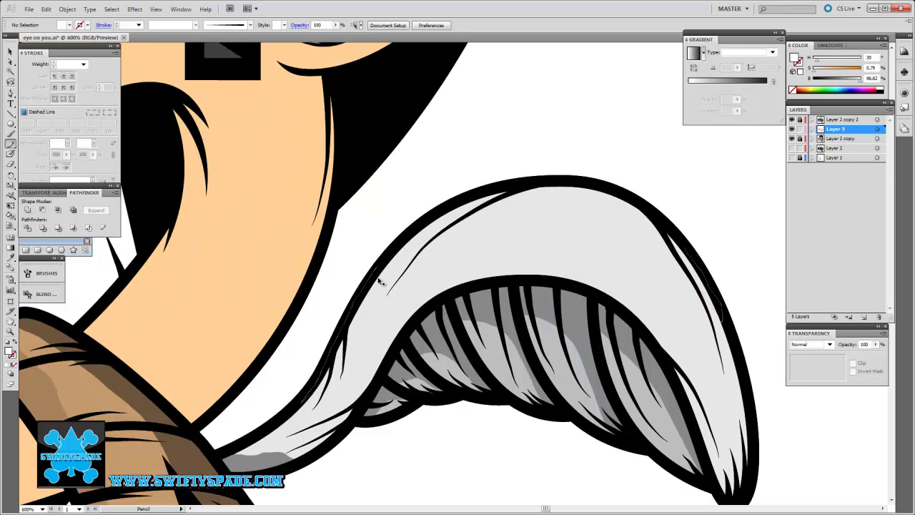
# Step: Paint a darker skin-tone shadow near the fingers holding the eyeball
pyautogui.hotkey('ctrl', '-')
pyautogui.hotkey('ctrl', '-')
pyautogui.hotkey('ctrl', '-')
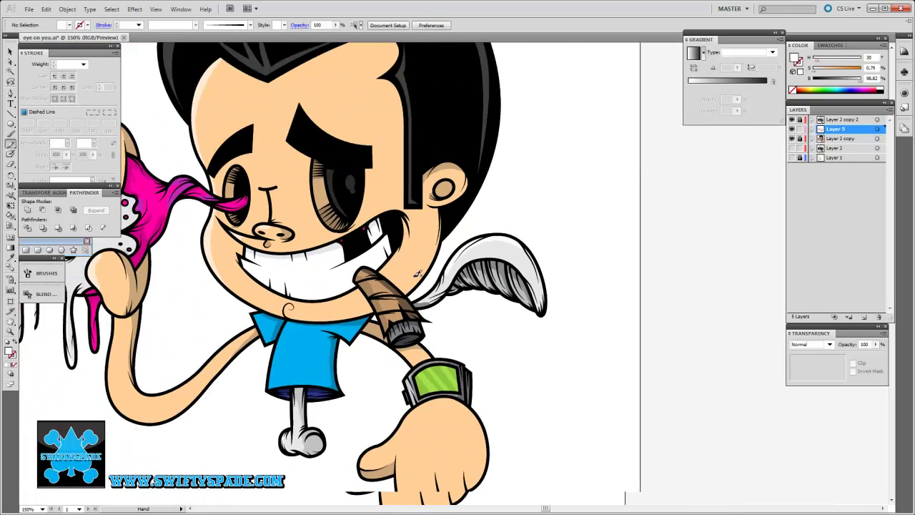
pyautogui.scroll(3, 421, 429)
pyautogui.scroll(3, 363, 221)
pyautogui.scroll(3, 462, 199)
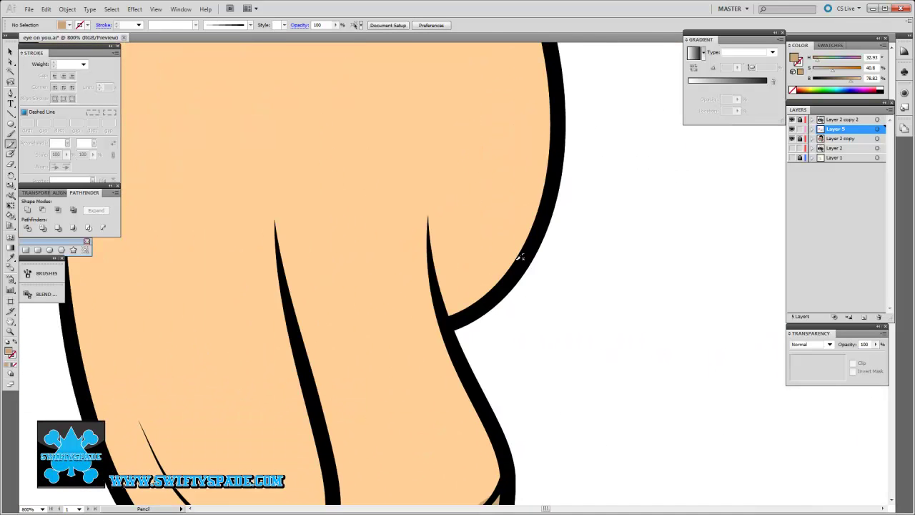
pyautogui.moveTo(429, 240); pyautogui.dragTo(519, 291)
# Step: On a new layer, draw magenta shading along the pink goo strand
pyautogui.hotkey('ctrl', '-')
pyautogui.hotkey('ctrl', '-')
pyautogui.hotkey('ctrl', '-')
pyautogui.hotkey('ctrl', '-')
pyautogui.hotkey('ctrl', '-')
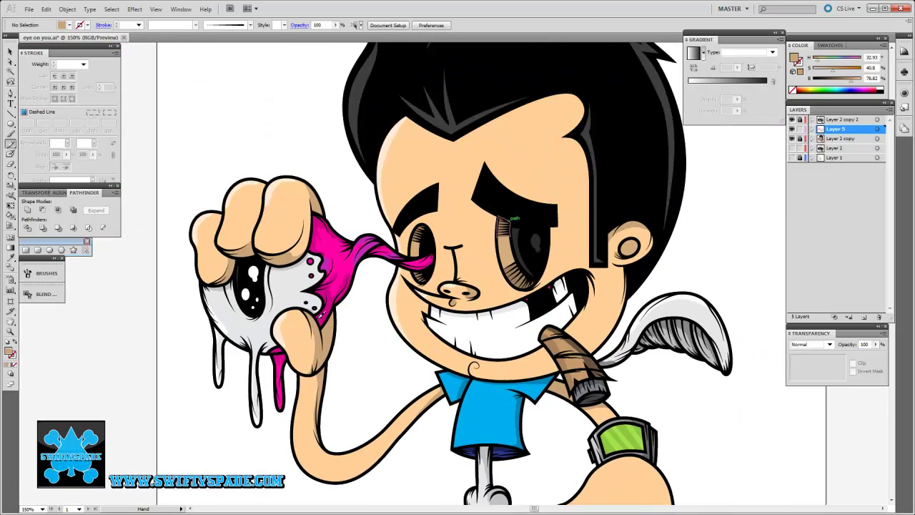
pyautogui.hotkey('ctrl', '-')
pyautogui.scroll(2, 294, 214)
pyautogui.scroll(3, 370, 328)
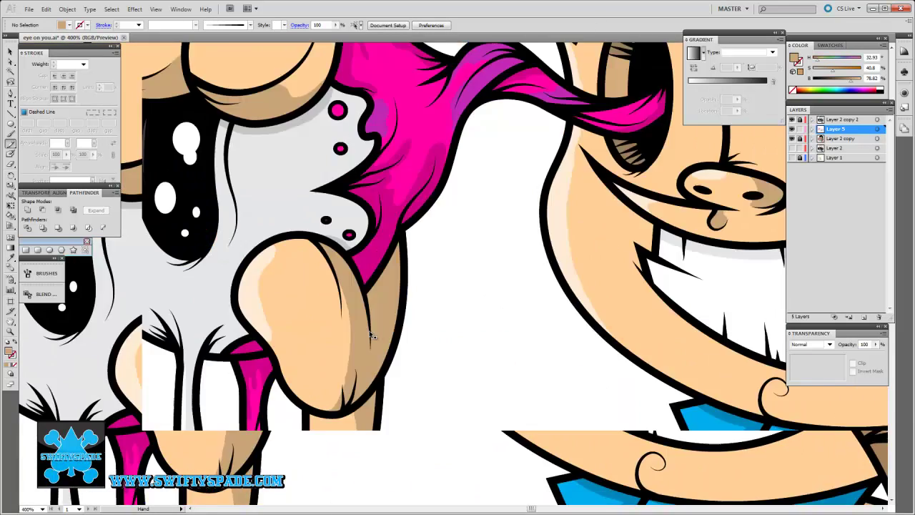
pyautogui.scroll(3, 370, 328)
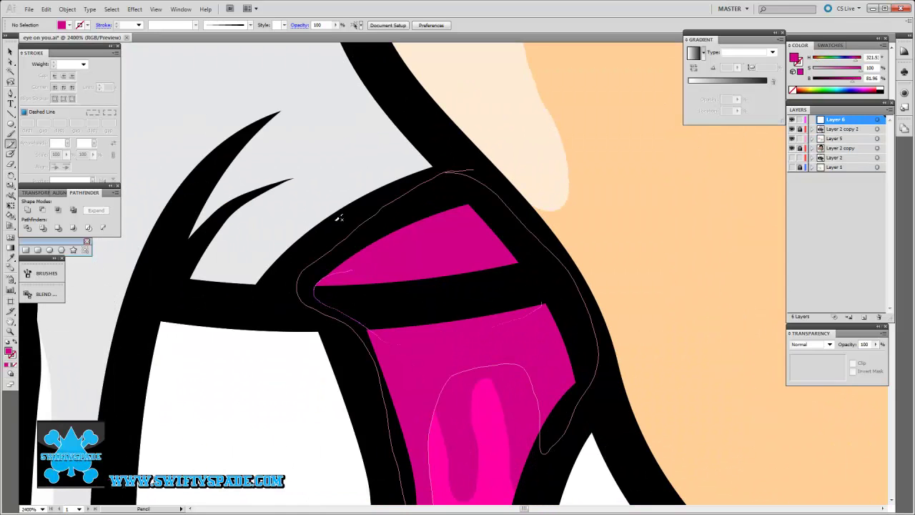
pyautogui.moveTo(339, 218); pyautogui.dragTo(337, 210)
pyautogui.scroll(1, 435, 344)
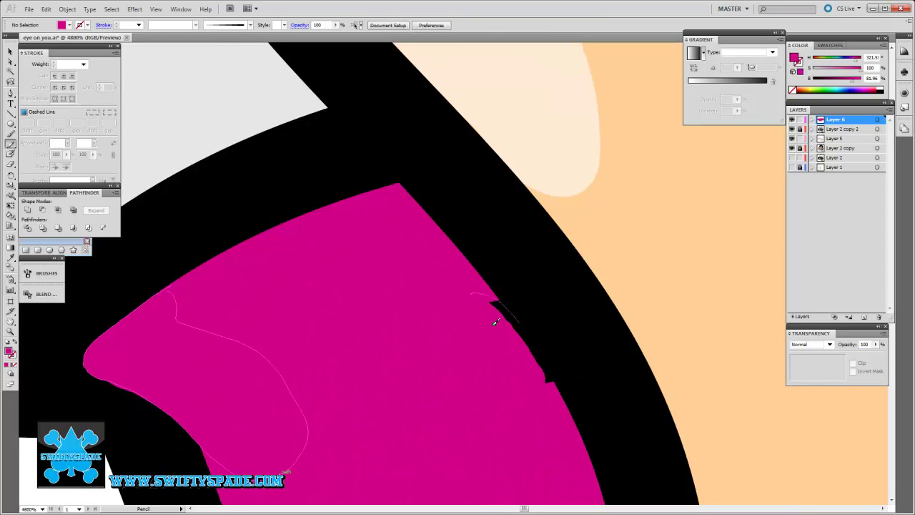
pyautogui.moveTo(495, 322); pyautogui.dragTo(547, 249)
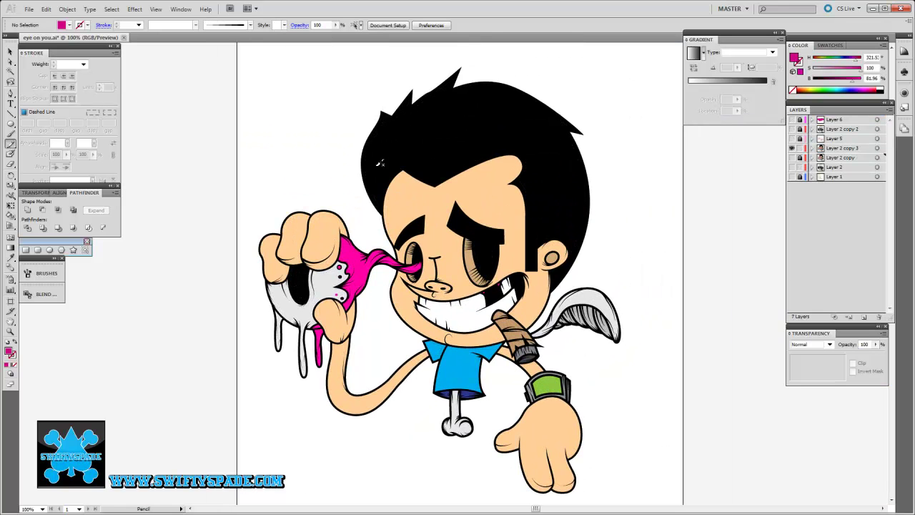
# Step: Duplicate the character layer and select all its artwork for Live Paint
pyautogui.hotkey('ctrl', 'a')
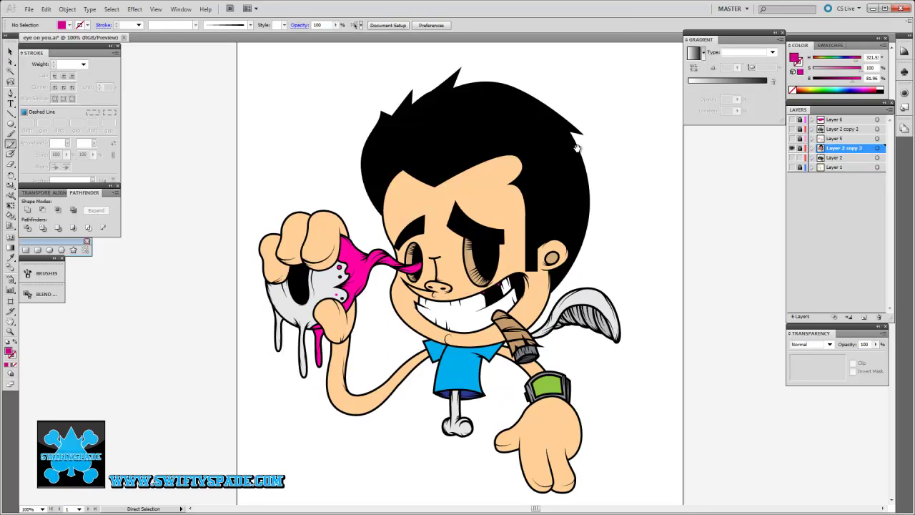
pyautogui.press('k')
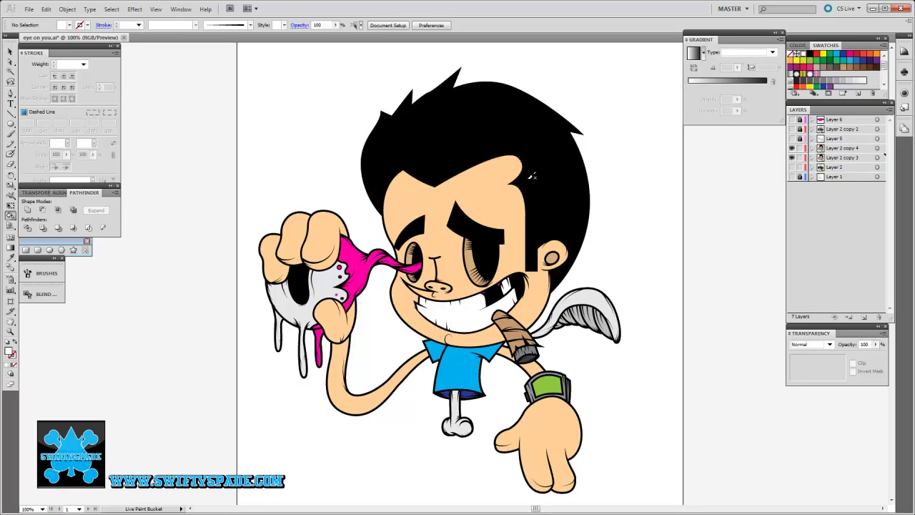
pyautogui.hotkey('ctrl', 'a')
pyautogui.press('v')
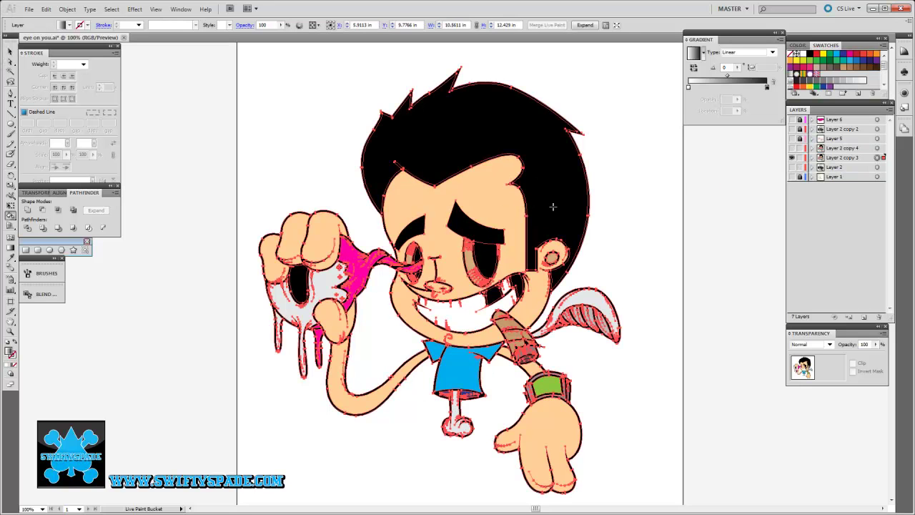
pyautogui.click(566, 292)
# Step: Fill the copy solid blue, expand it, and give it a thick blue stroke
pyautogui.scroll(-4, 566, 292)
pyautogui.hotkey('ctrl', 'a')
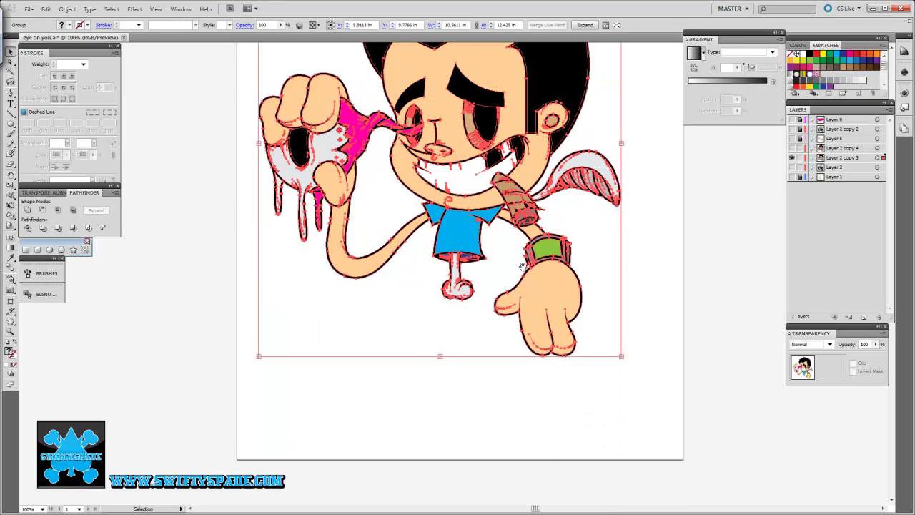
pyautogui.press('Return')
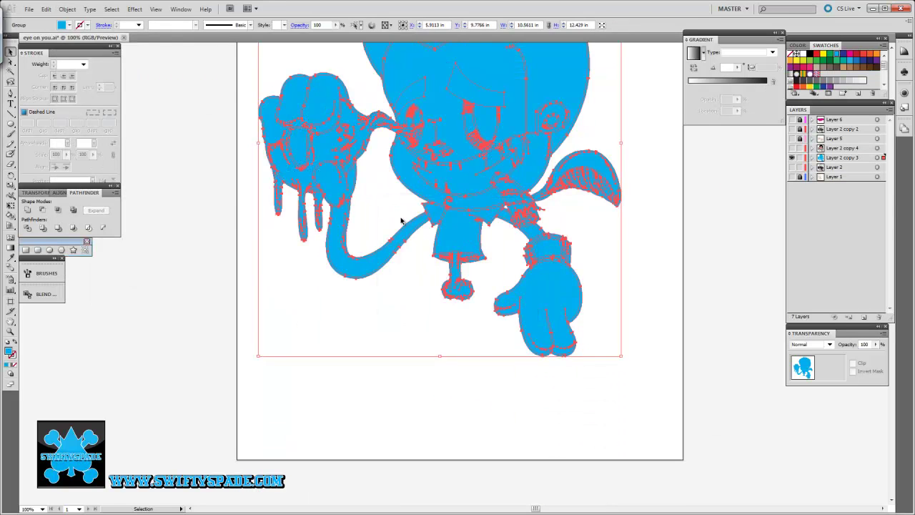
pyautogui.scroll(4, 388, 203)
pyautogui.press('x')
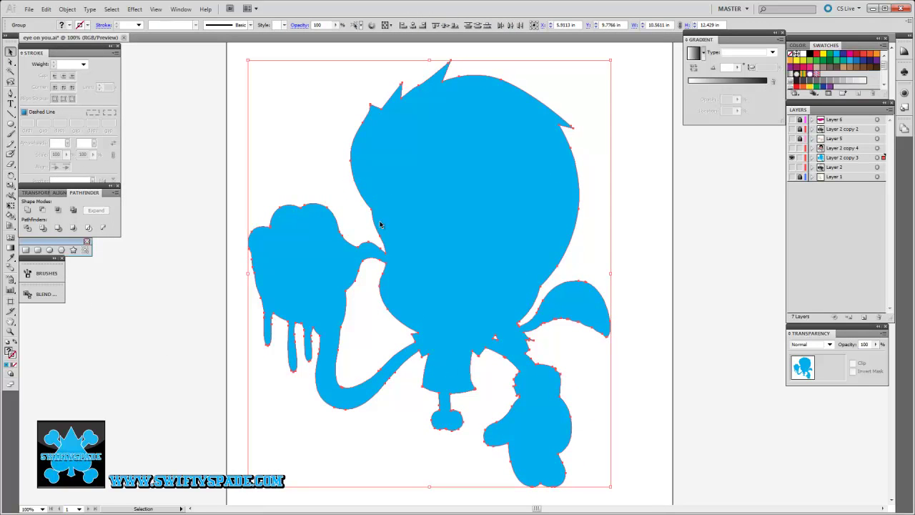
pyautogui.press(',')
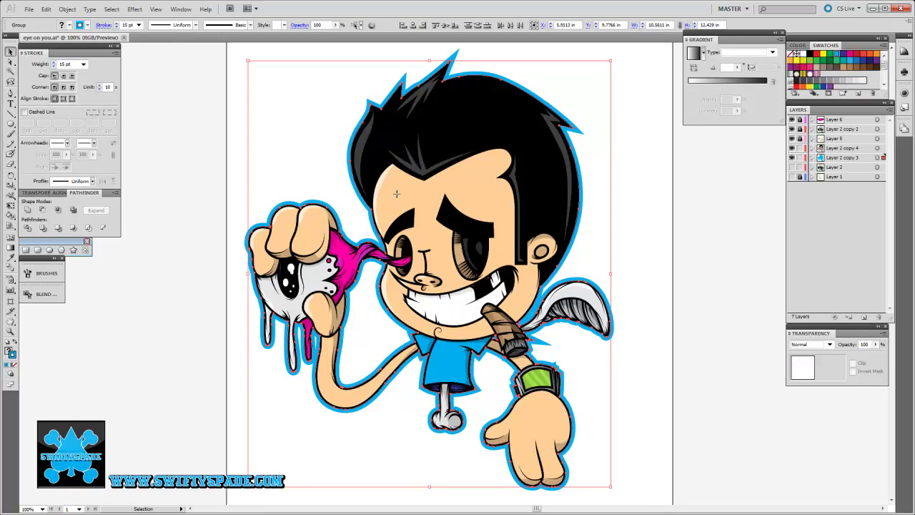
# Step: Thin the silhouette's blue outline stroke to 7 pt
pyautogui.write('7')
pyautogui.press('Return')
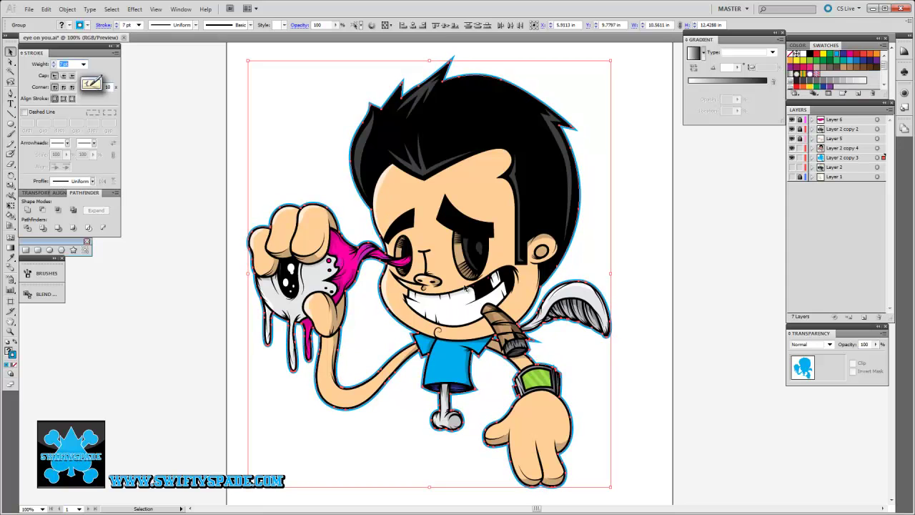
pyautogui.click(496, 222)
# Step: Add a new layer with a black rectangle covering the artboard, then hide the panels
pyautogui.hotkey('ctrl', 'l')
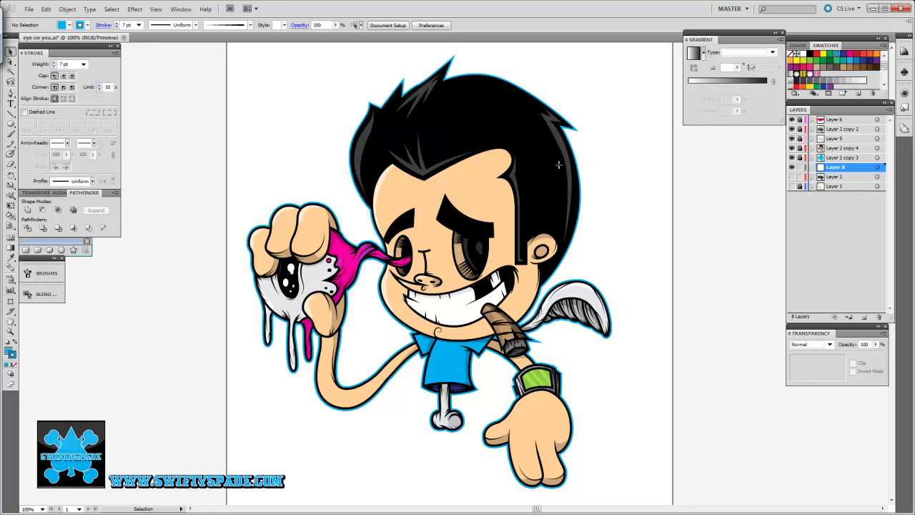
pyautogui.press('/')
pyautogui.press('m')
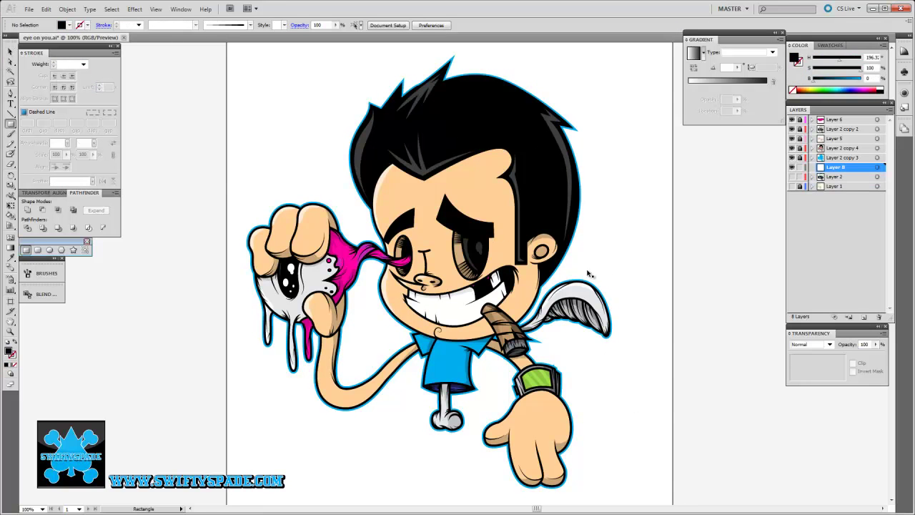
pyautogui.moveTo(216, 46); pyautogui.dragTo(712, 499)
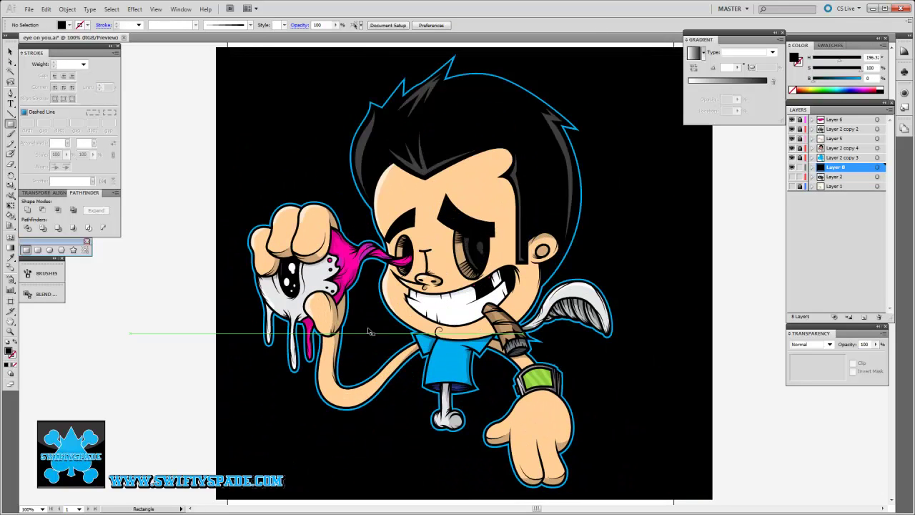
pyautogui.press('Tab')
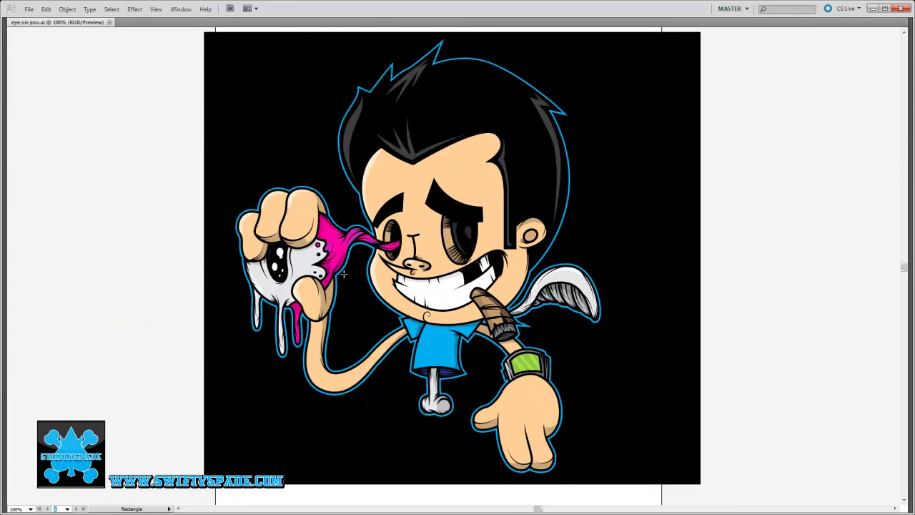